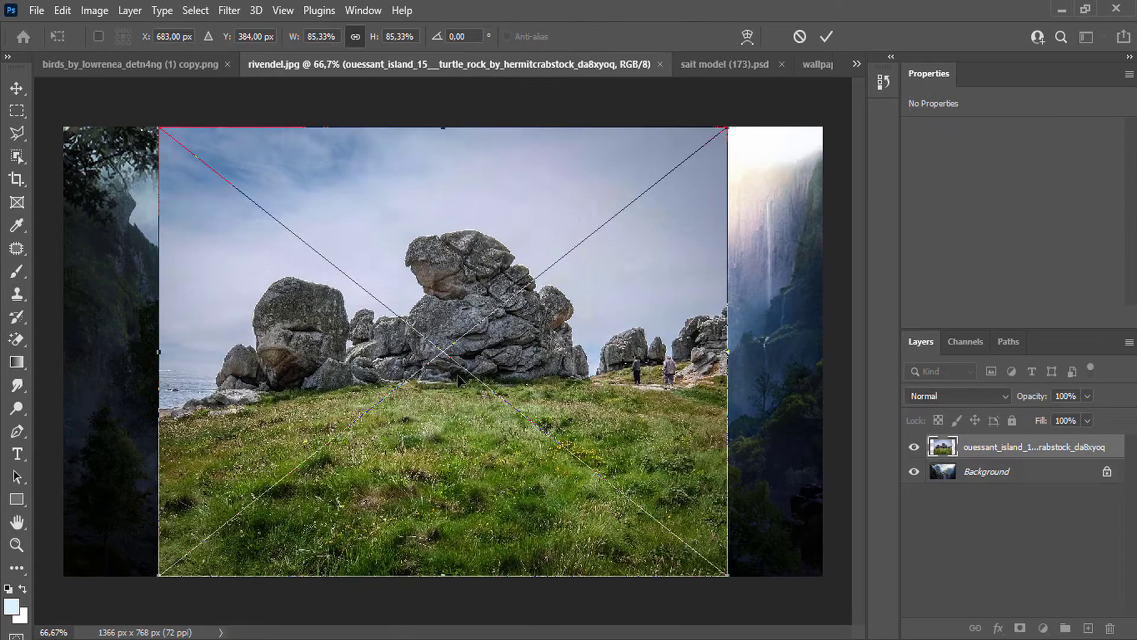
Enlarge the placed turtle rock photo to 115.33% and rasterize its smart object layer.
drag(294, 41, 320, 46)
click(828, 37)
key(b)
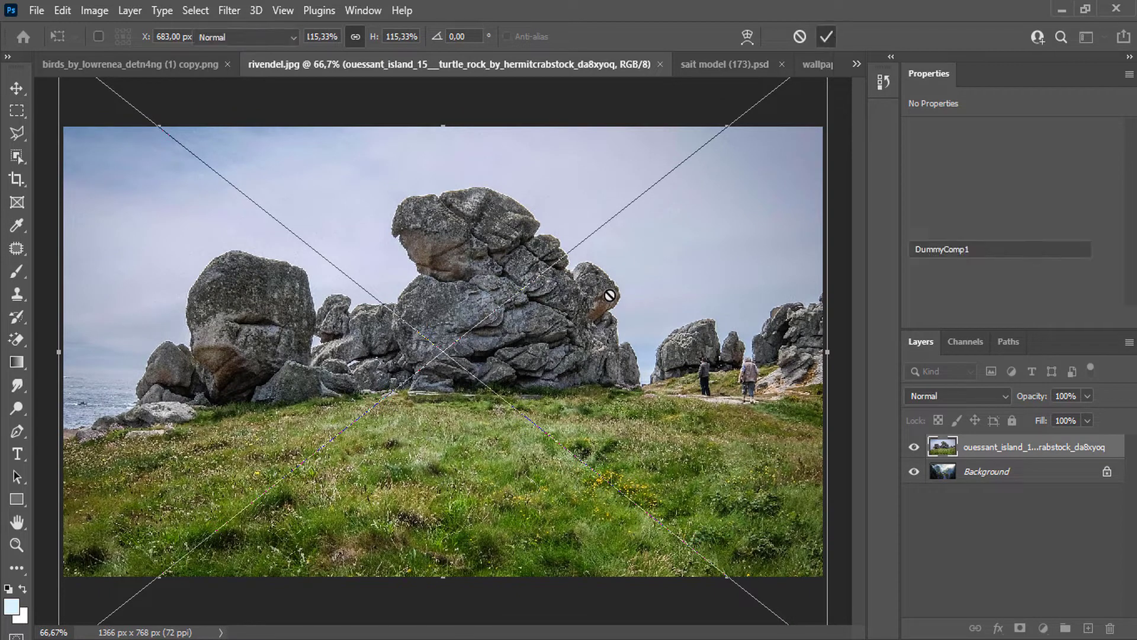
click(525, 382)
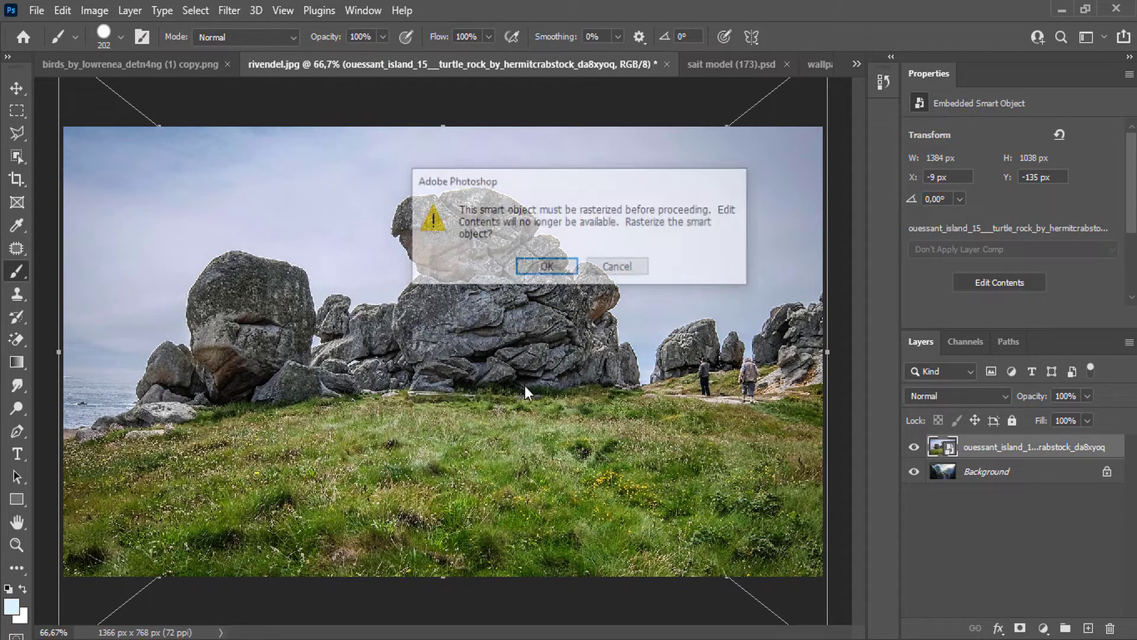
click(546, 267)
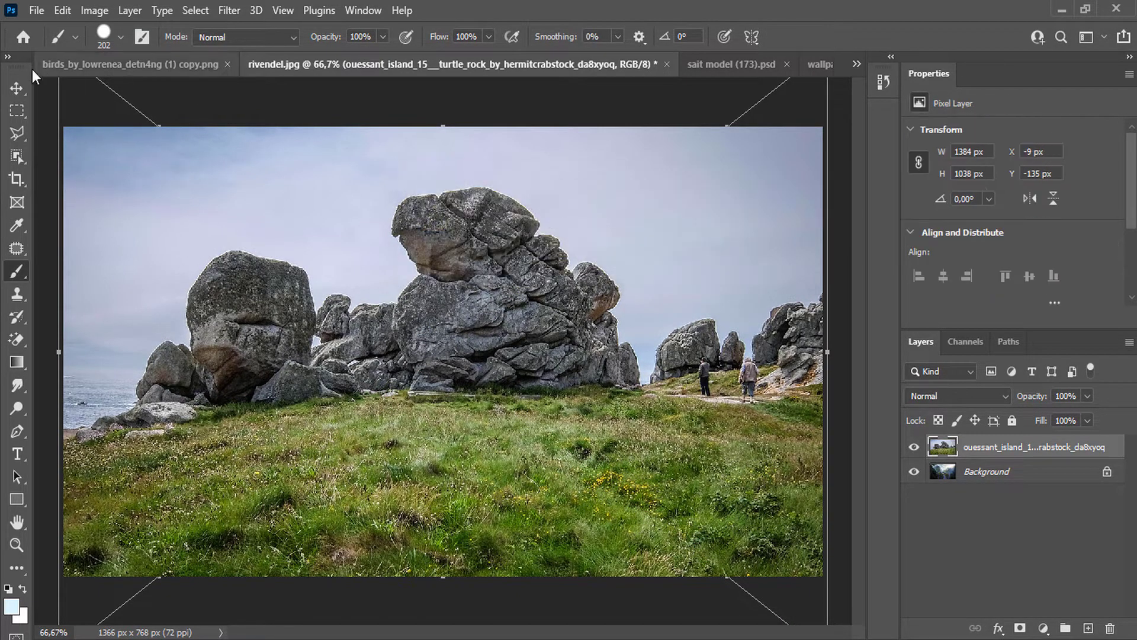
Move the turtle rock photo straight down to Y about -64 px.
key(v)
mouse_move(370, 318)
mouse_down()
mouse_move(368, 357)
mouse_move(421, 349)
mouse_move(421, 335)
mouse_up()
key(b)
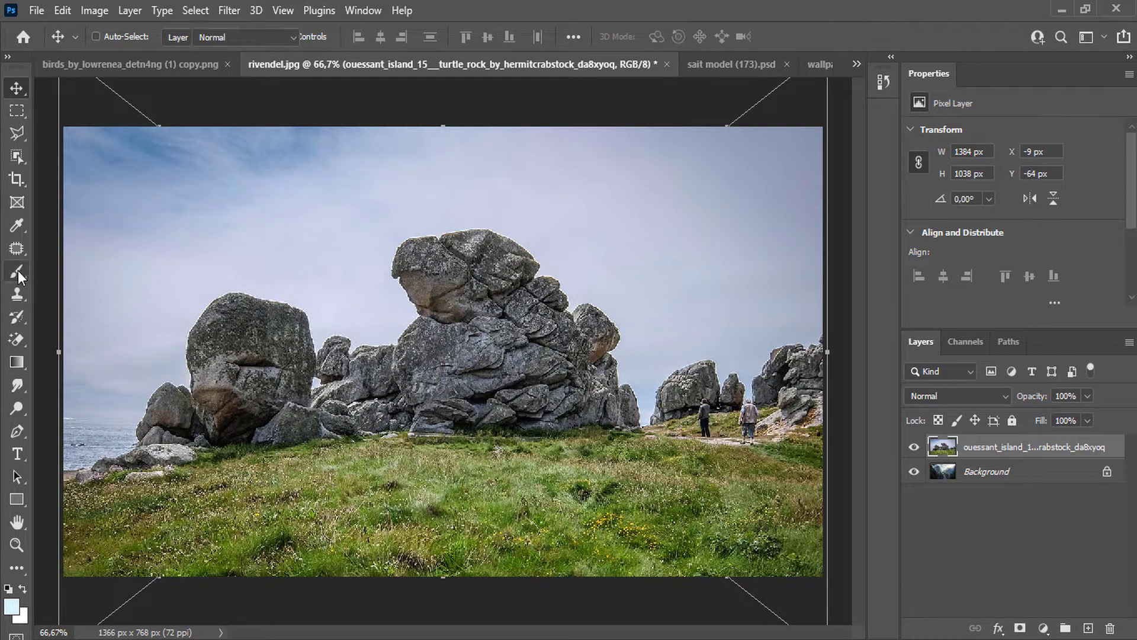
right_click(371, 380)
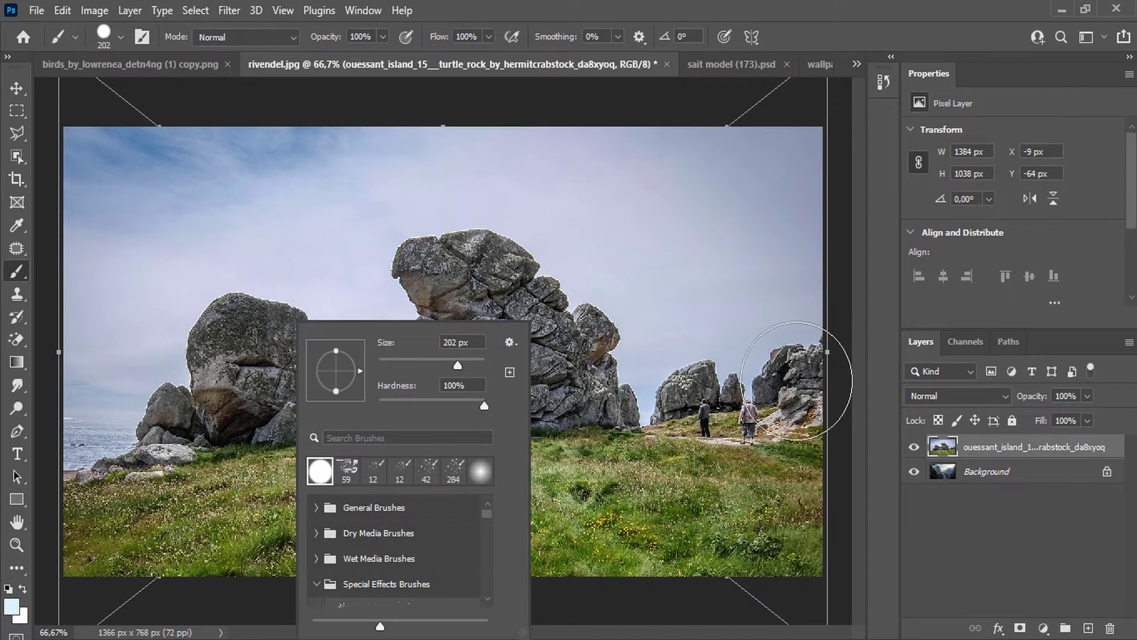
click(790, 403)
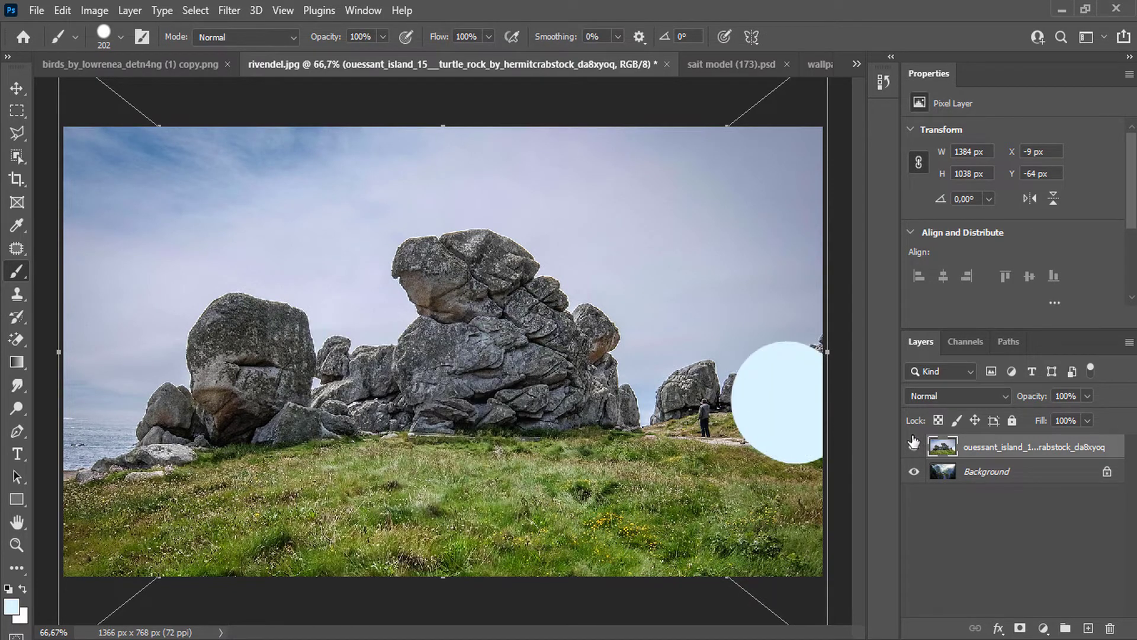
key(ctrl+z)
Add a layer mask to the turtle rock layer and paint it black with the 202 px hard round brush, hiding everything above the grass.
click(1020, 628)
key(d)
mouse_move(837, 379)
mouse_down()
mouse_move(782, 407)
mouse_move(65, 390)
mouse_move(769, 293)
mouse_move(803, 143)
mouse_move(53, 239)
mouse_move(732, 206)
mouse_move(148, 349)
mouse_move(163, 405)
mouse_up()
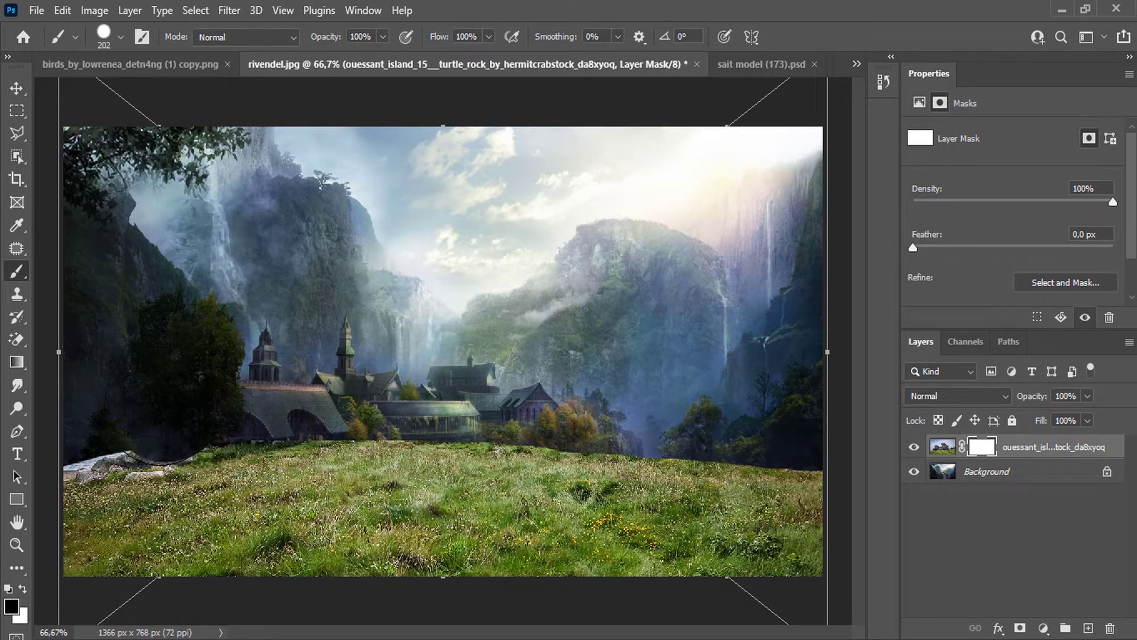
mouse_move(95, 438)
mouse_down()
mouse_move(483, 382)
mouse_move(764, 411)
mouse_move(770, 426)
mouse_move(267, 427)
mouse_move(77, 444)
mouse_move(720, 422)
mouse_move(699, 456)
mouse_move(106, 498)
mouse_up()
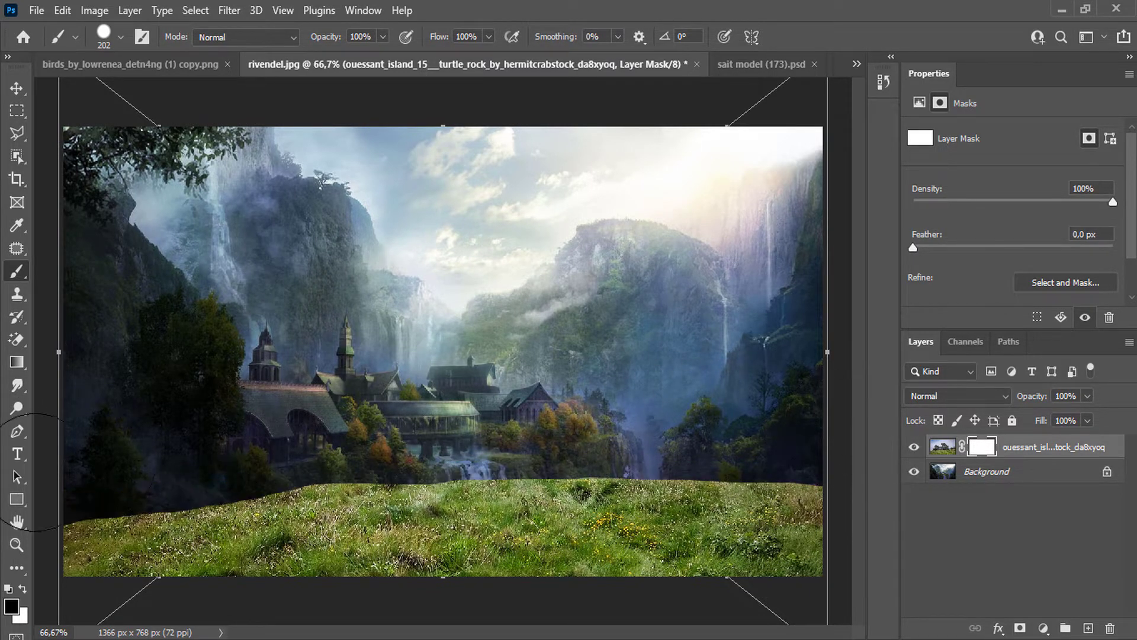
Choose the "grass clump 1" brush preset for refining the layer mask.
right_click(469, 483)
scroll(553, 524, down, 15)
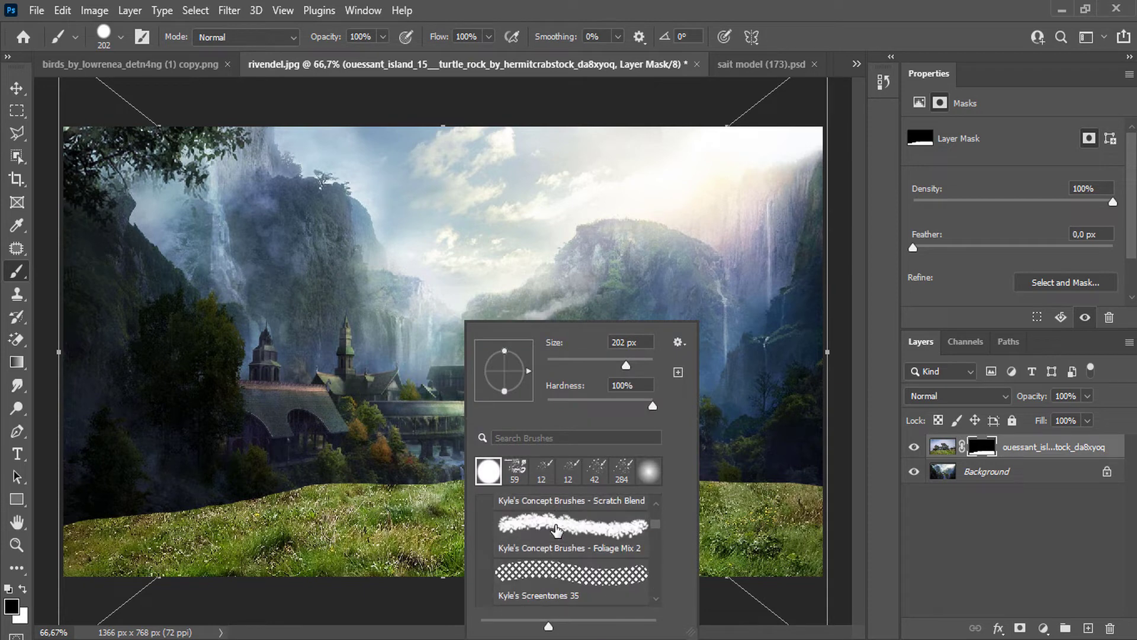
scroll(556, 529, down, 10)
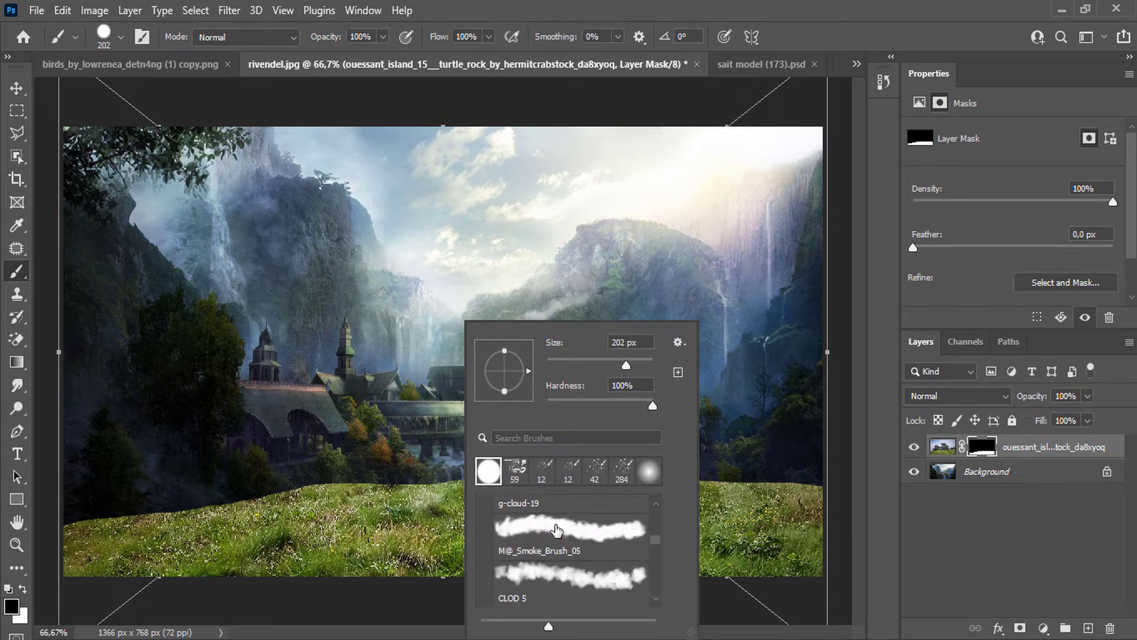
scroll(556, 529, down, 6)
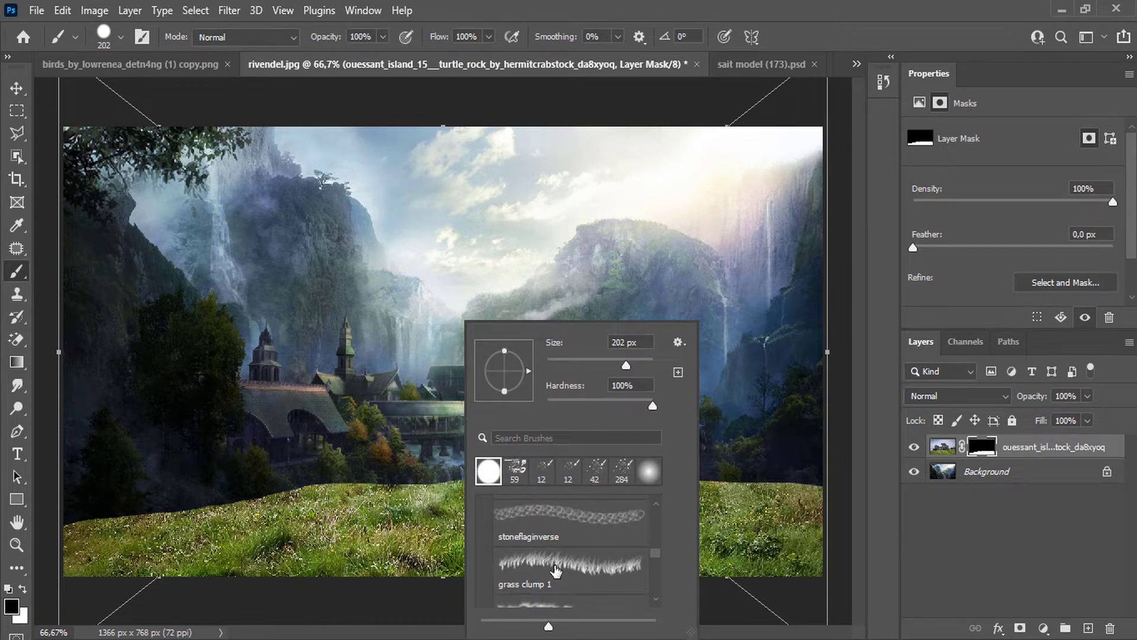
click(560, 565)
click(307, 453)
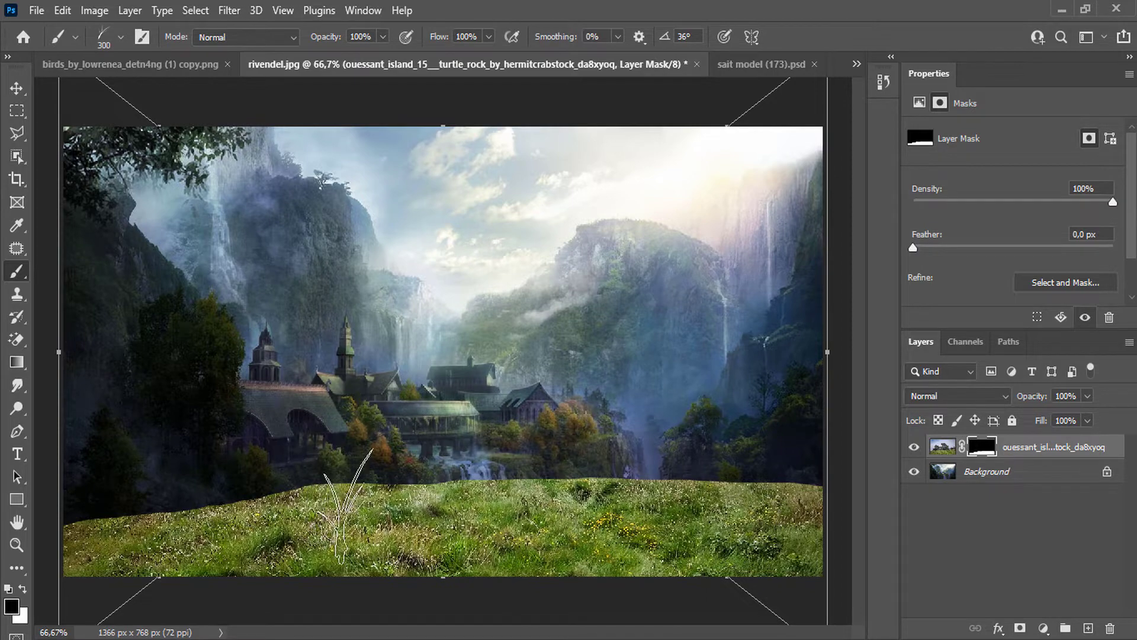
Reduce the grass clump brush's size to 20 px for work on the meadow's upper edge.
ctrl+click(51, 510)
scroll(101, 522, up, 10)
scroll(410, 388, down, 5)
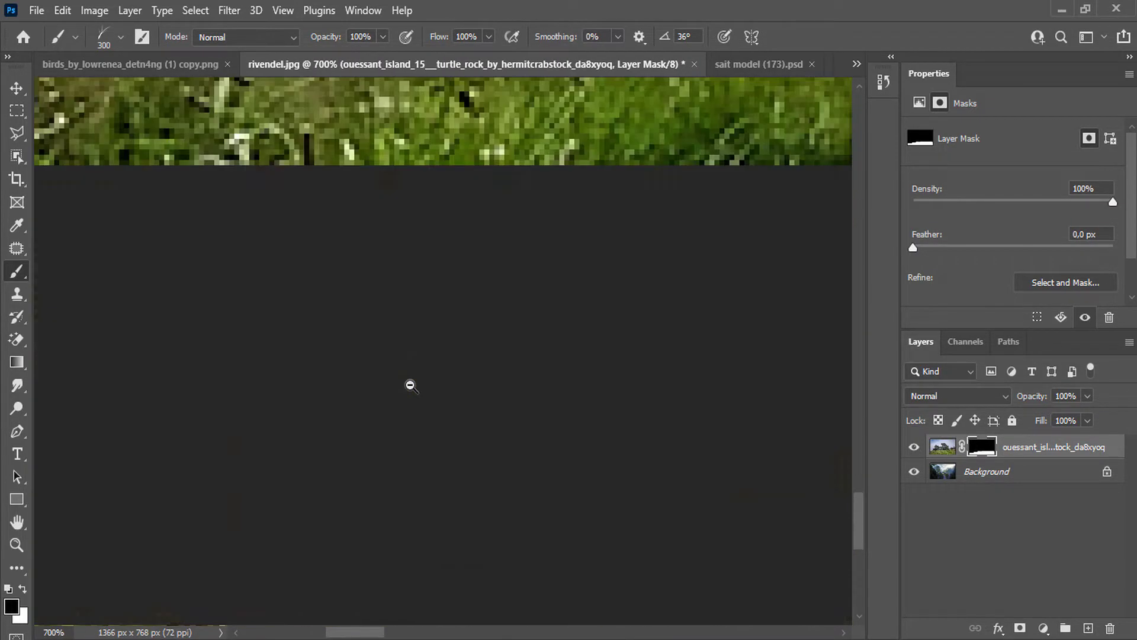
scroll(379, 232, down, 5)
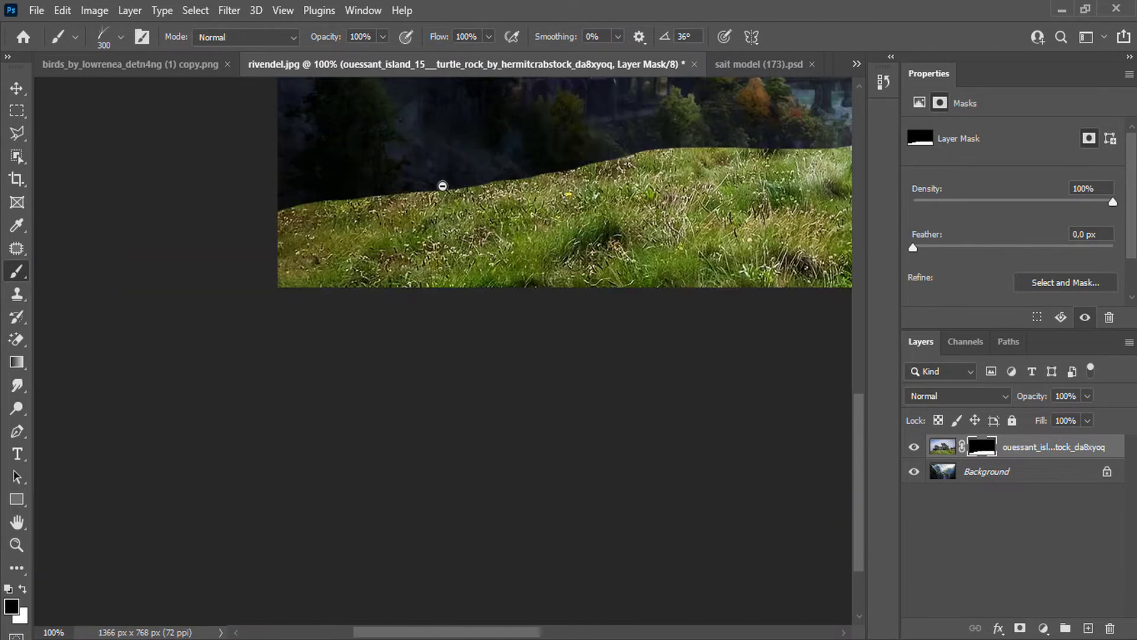
right_click(496, 165)
text(17)
key(Return)
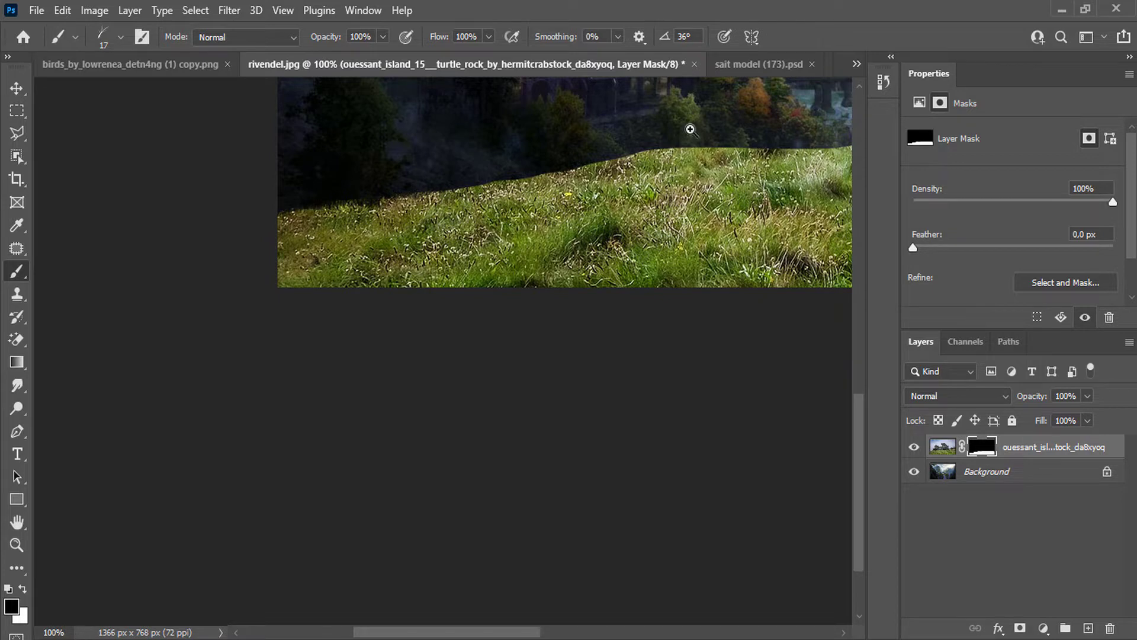
scroll(690, 129, up, 1)
right_click(684, 165)
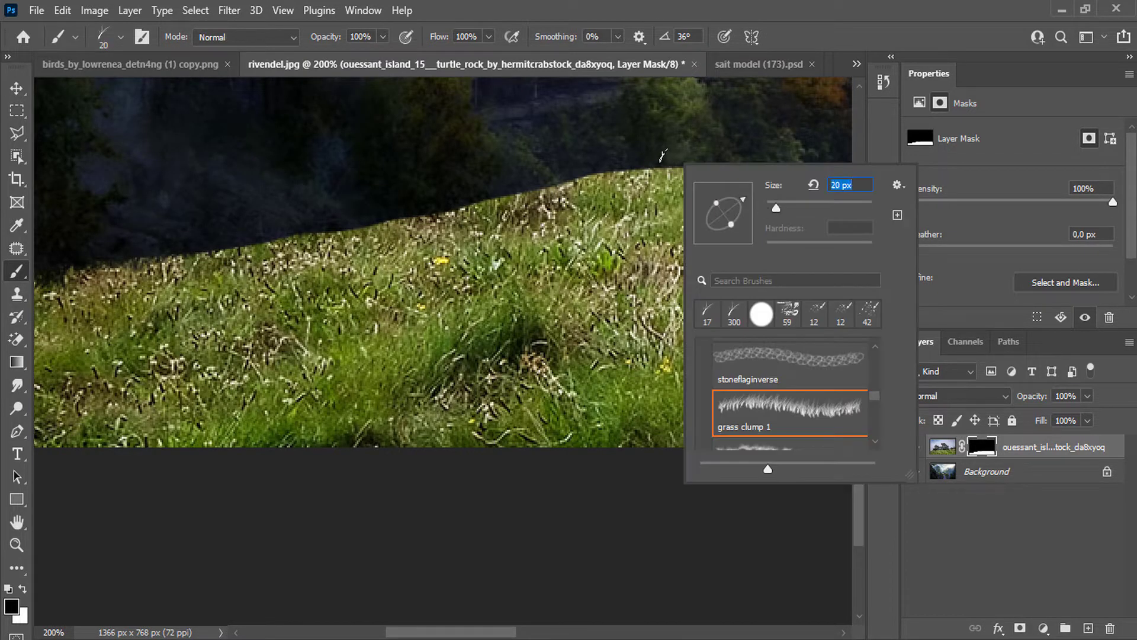
key(Return)
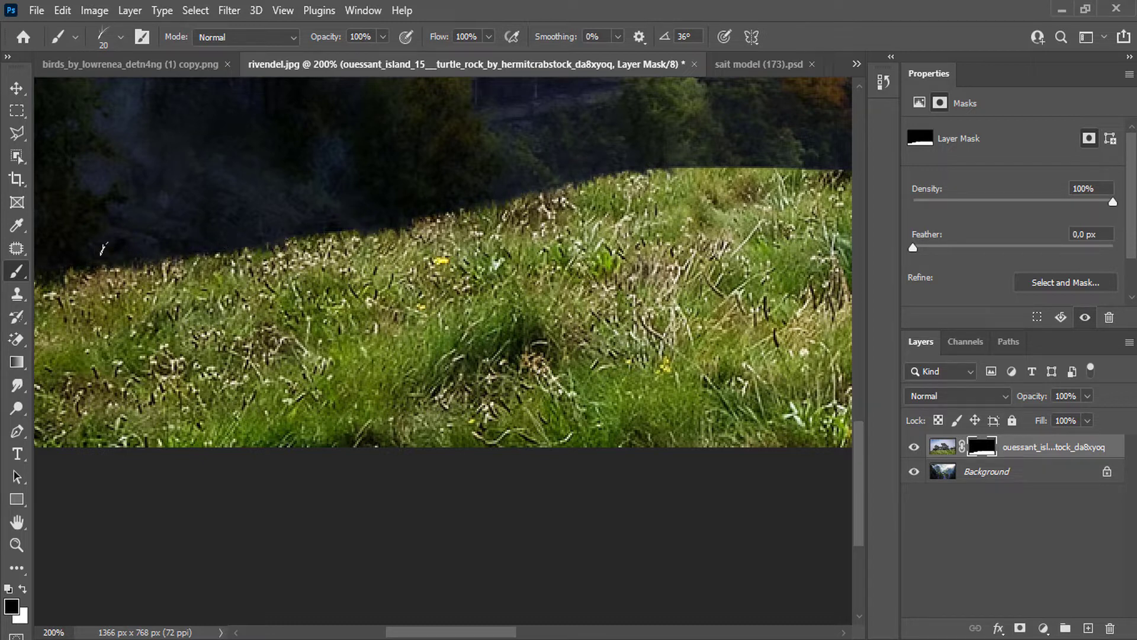
Paint black grass clump strokes on the layer mask along the meadow's whole upper edge, breaking up its hard outline into grass blades.
mouse_move(531, 193)
mouse_down()
mouse_move(644, 175)
mouse_move(782, 170)
mouse_move(659, 160)
mouse_up()
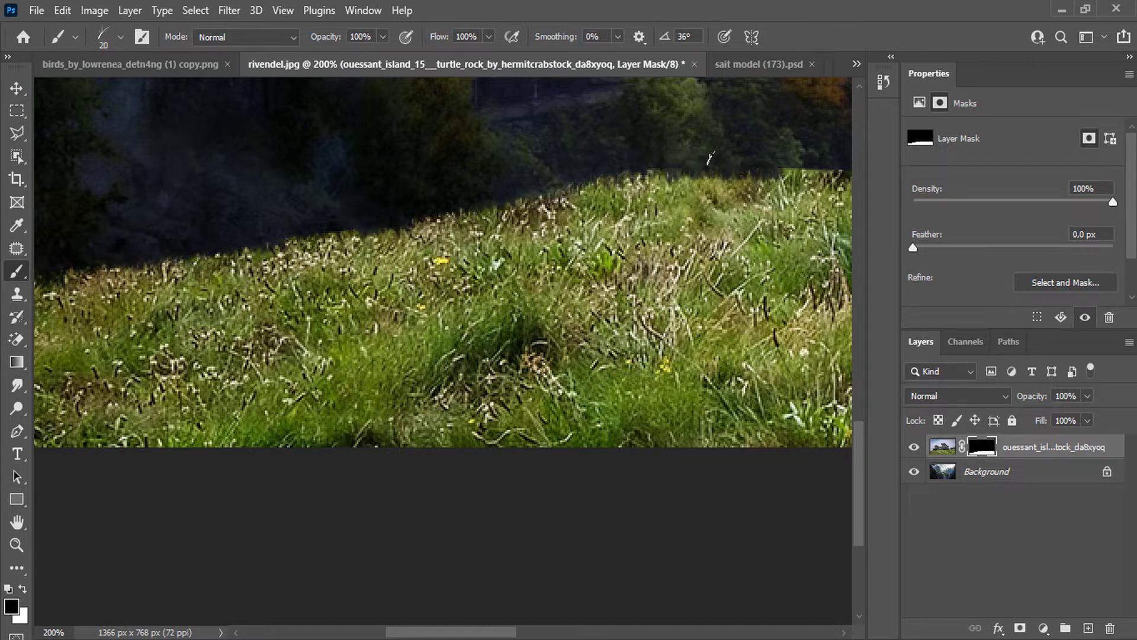
drag(755, 141, 339, 177)
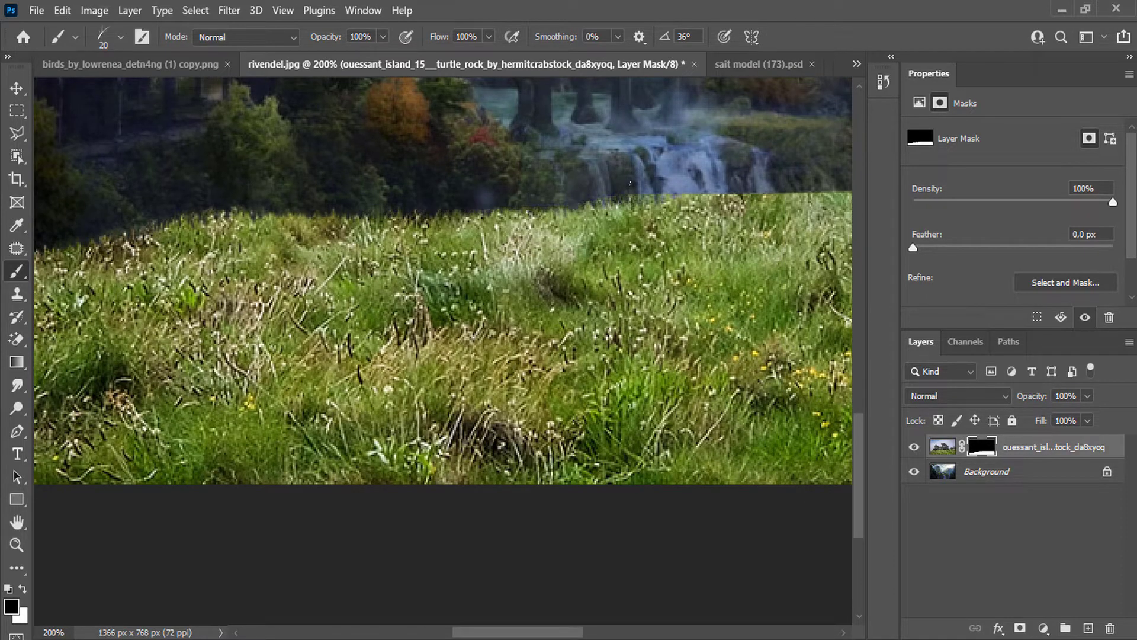
drag(718, 176, 520, 196)
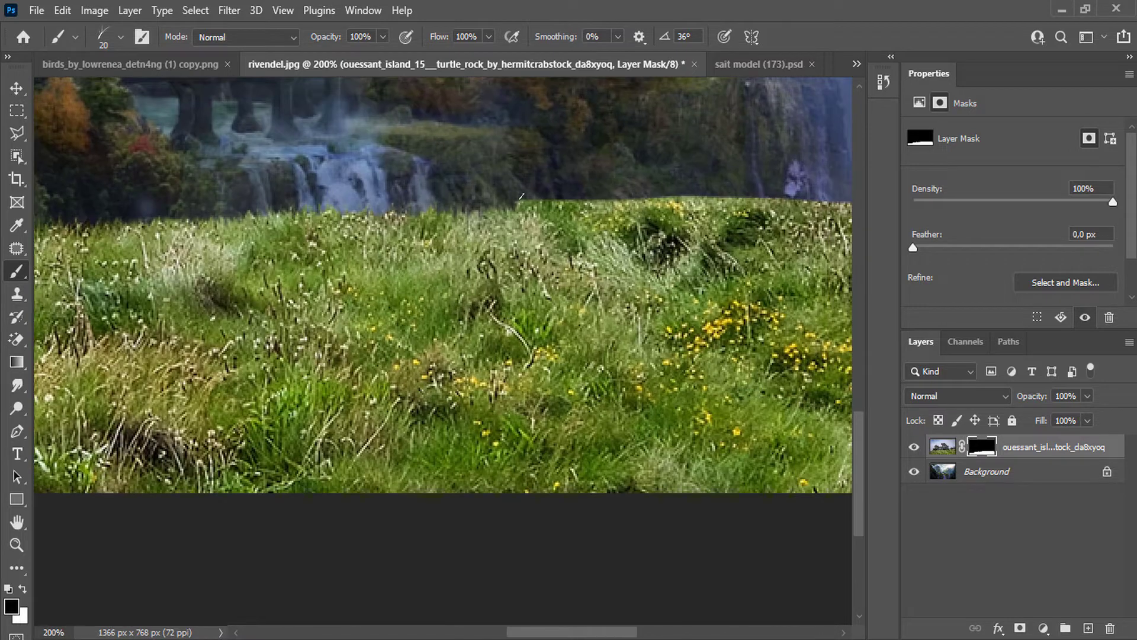
mouse_move(590, 191)
mouse_down()
mouse_move(854, 203)
mouse_move(738, 190)
mouse_move(528, 198)
mouse_move(577, 203)
mouse_up()
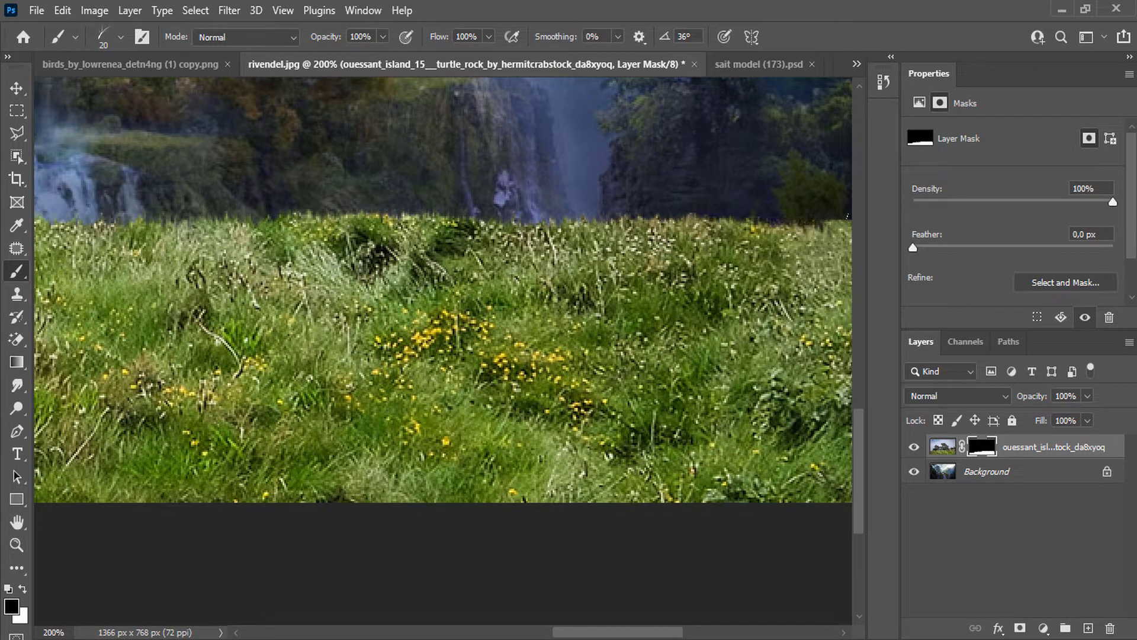
drag(790, 208, 427, 211)
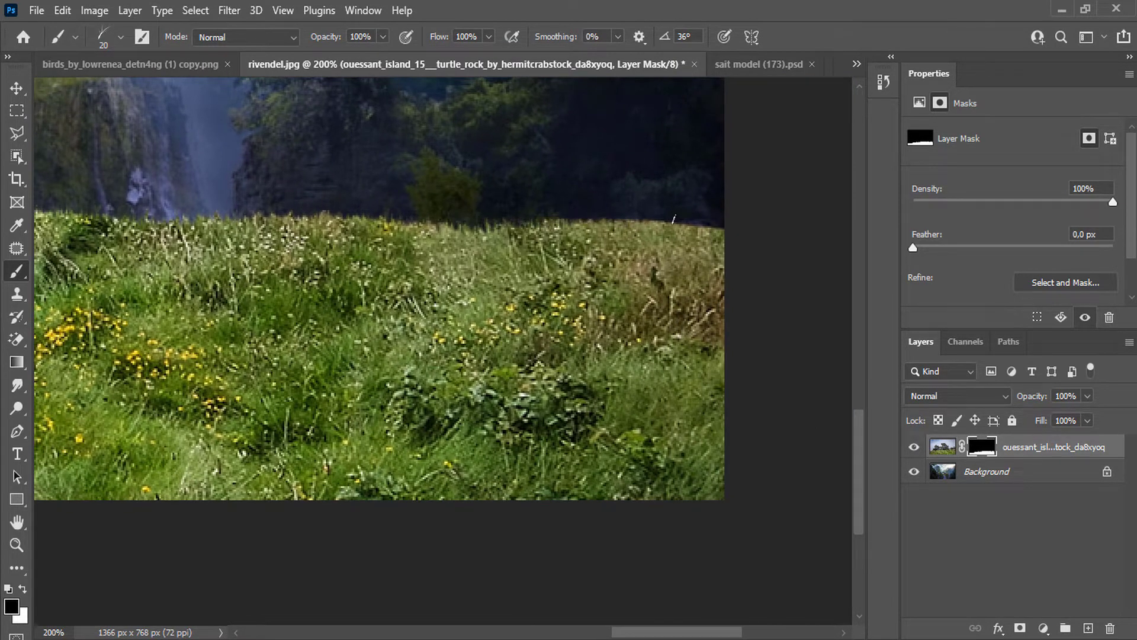
drag(673, 219, 737, 227)
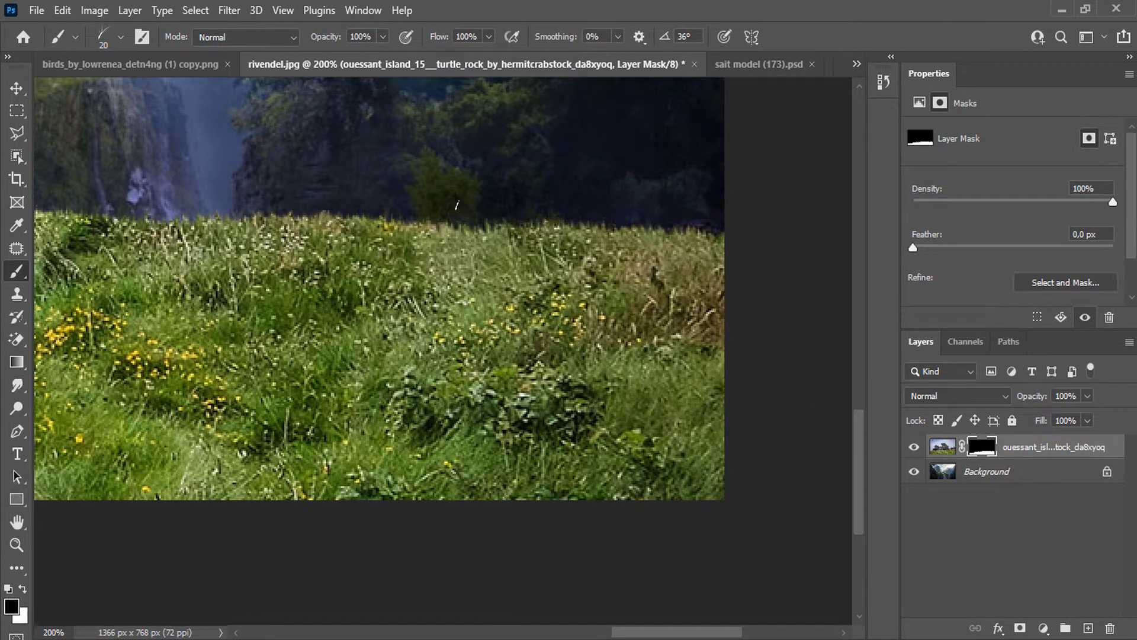
Move the masked grass layer down until it covers only a low strip of the foreground beneath the waterfalls.
alt+click(251, 196)
alt+click(251, 196)
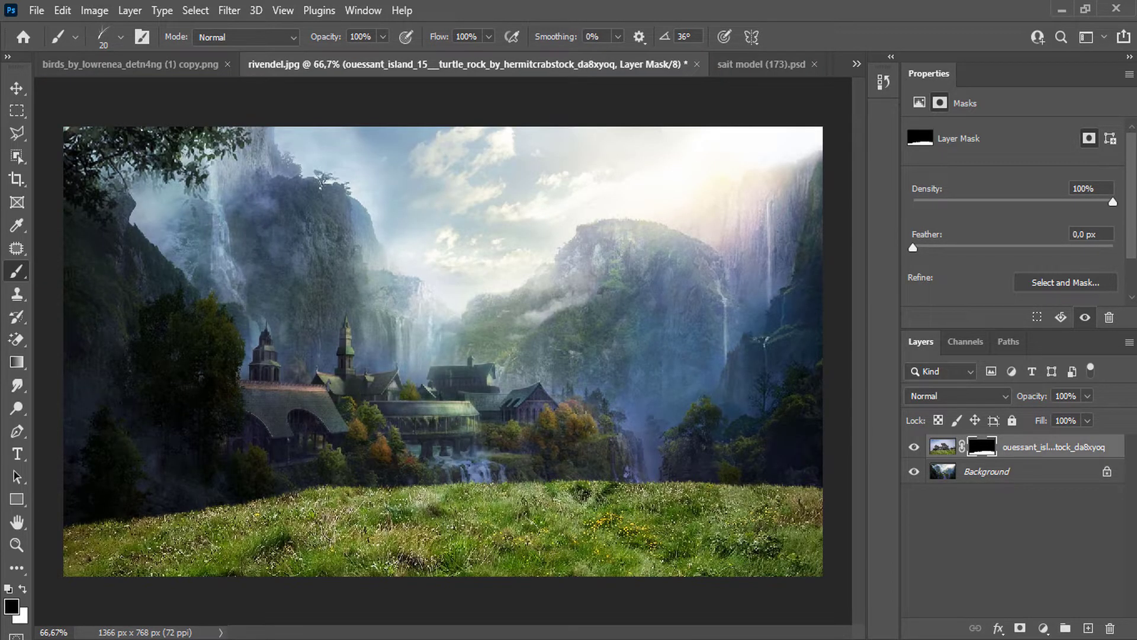
click(17, 88)
drag(413, 468, 425, 557)
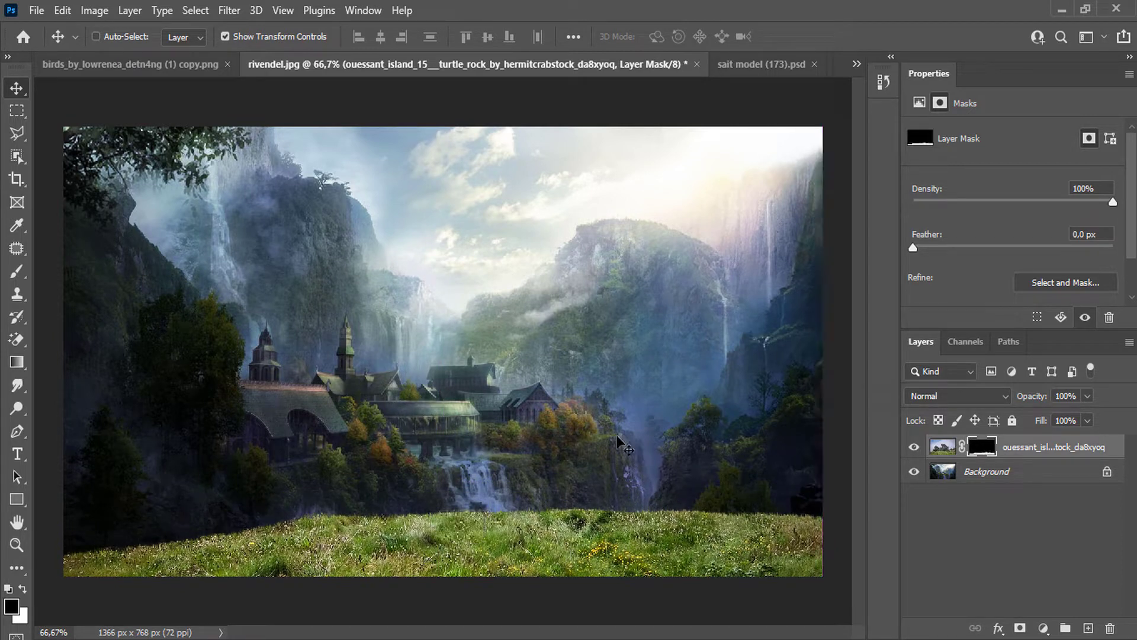
Add a Hue/Saturation adjustment clipped to the grass layer, with Hue -10 and Lightness -41.
click(1044, 628)
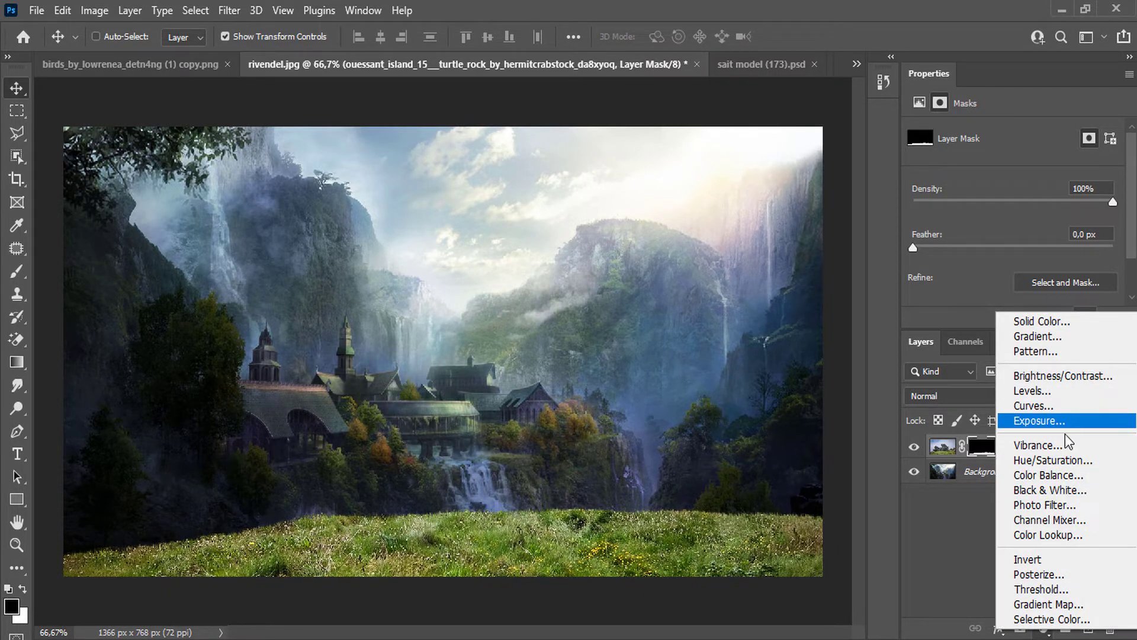
click(1060, 457)
right_click(1010, 449)
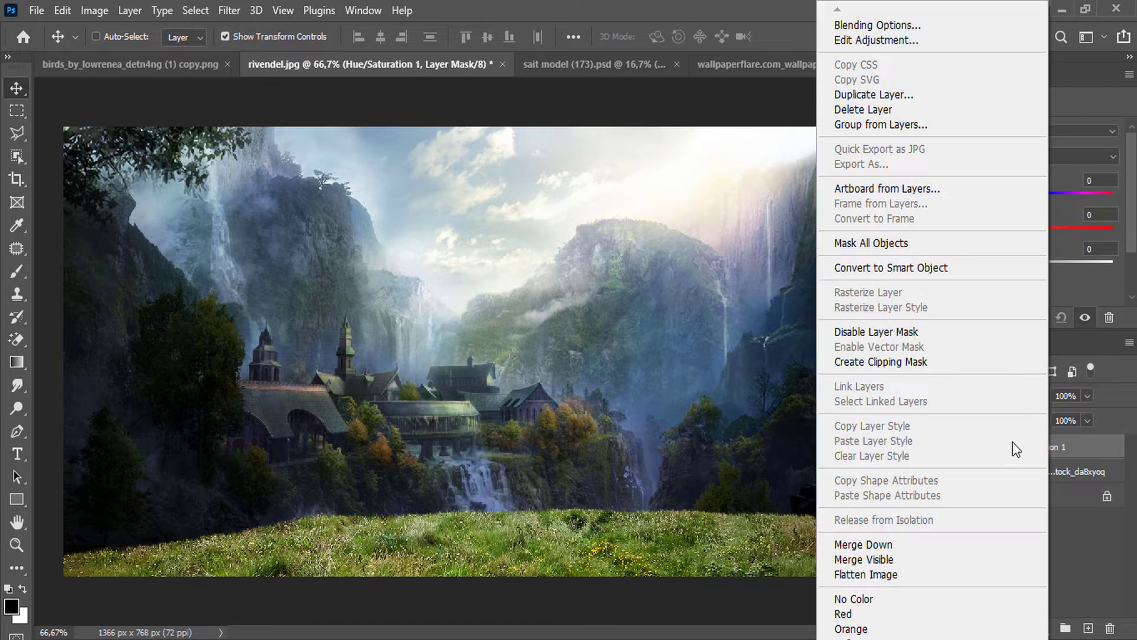
click(919, 363)
drag(1010, 266, 972, 267)
drag(1013, 199, 1058, 209)
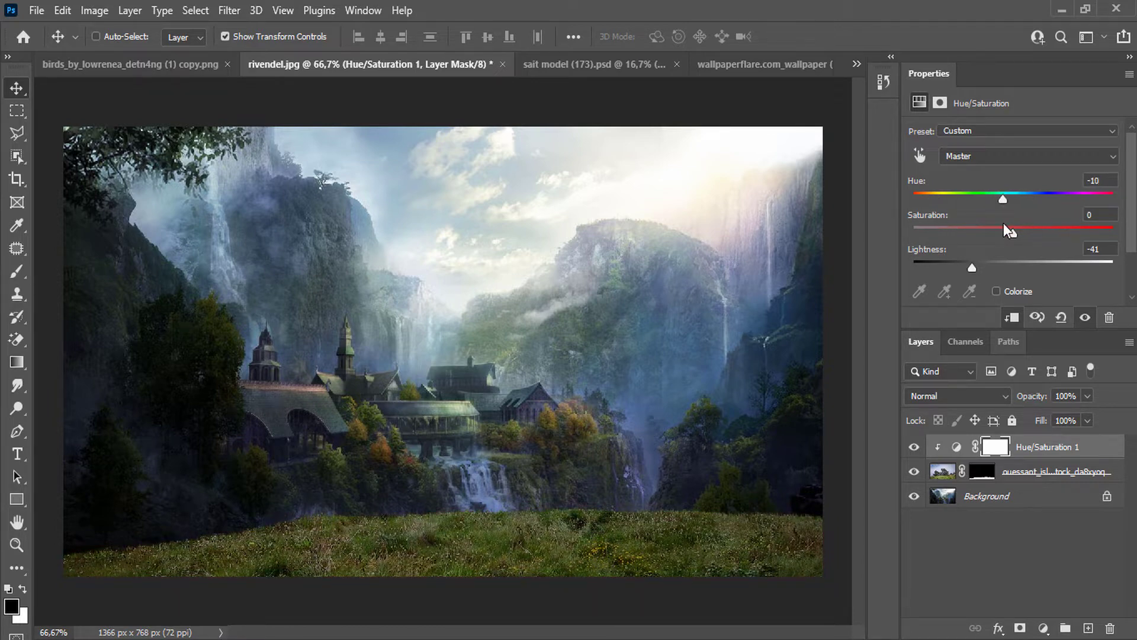
Add a Color Balance adjustment clipped to the grass layer, with midtones Cyan-Red at -30.
click(1044, 628)
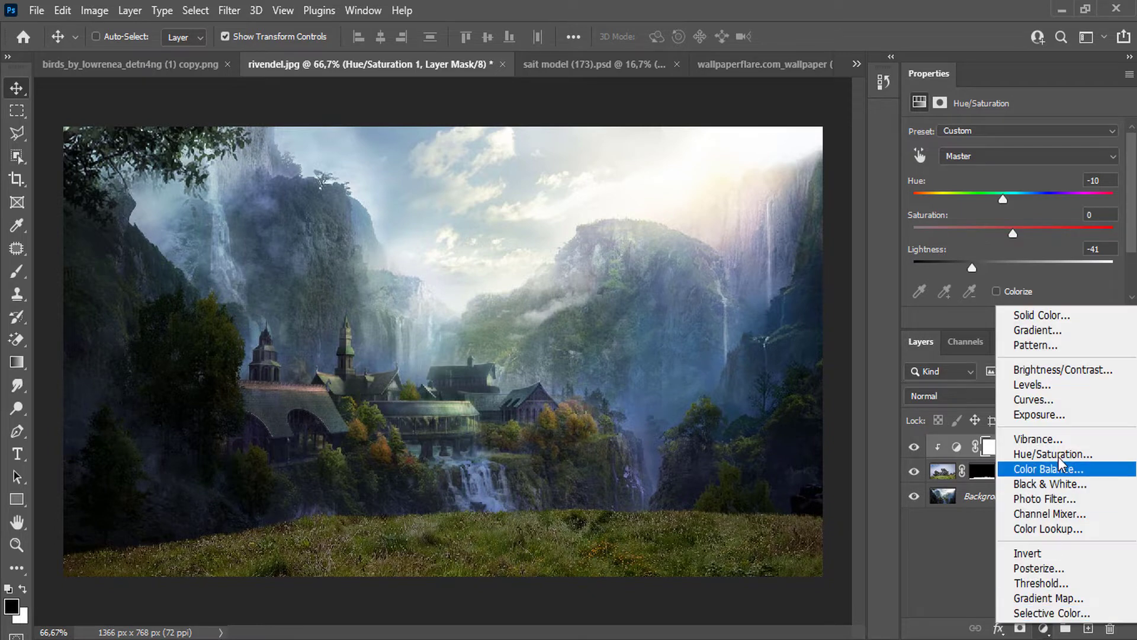
click(1048, 469)
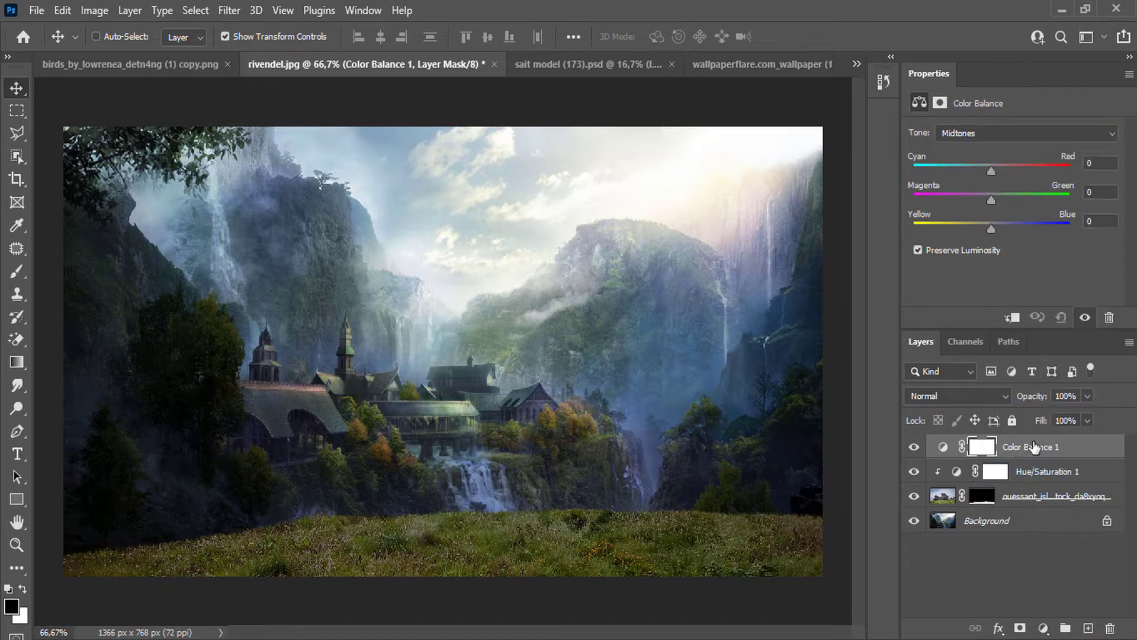
right_click(1051, 447)
click(916, 372)
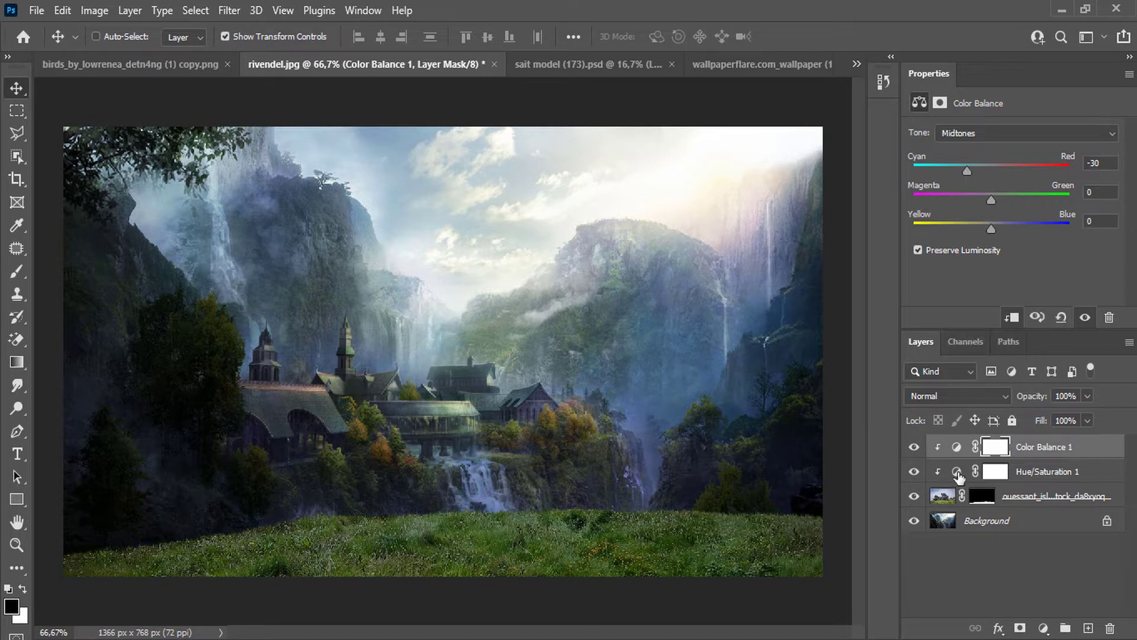
Set the grass layer's Hue/Saturation adjustment to Saturation -40 and Lightness -50.
click(995, 472)
drag(993, 229, 963, 266)
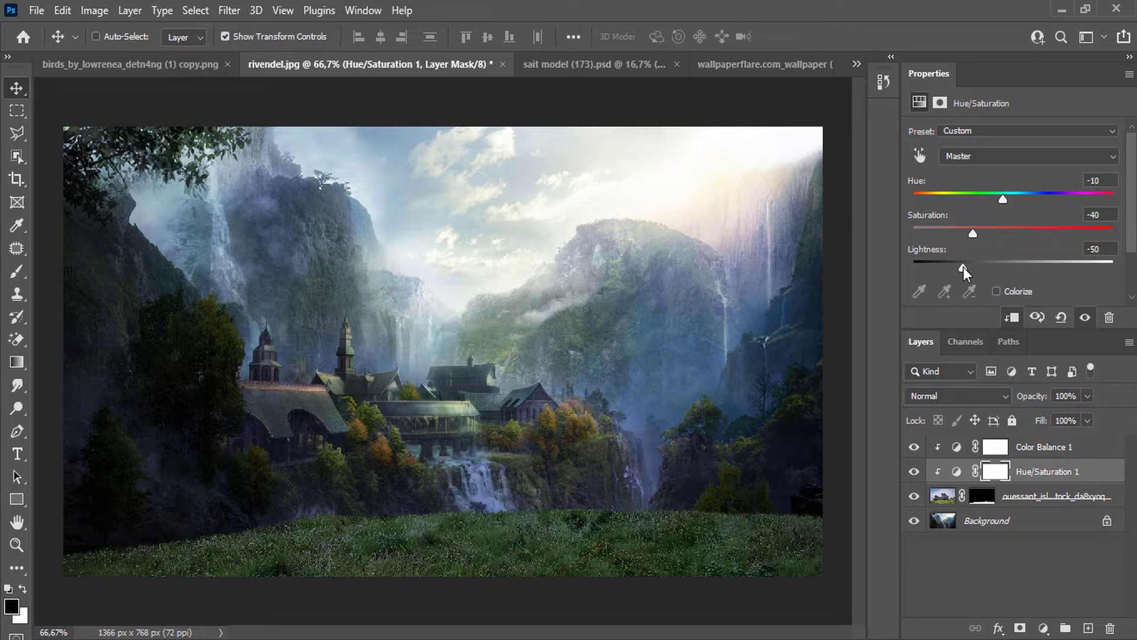
Copy the masked model layer from sait model (173).psd into rivendel.jpg as the topmost layer and release its clipping mask.
click(563, 69)
drag(1007, 491, 416, 400)
drag(1028, 474, 1031, 438)
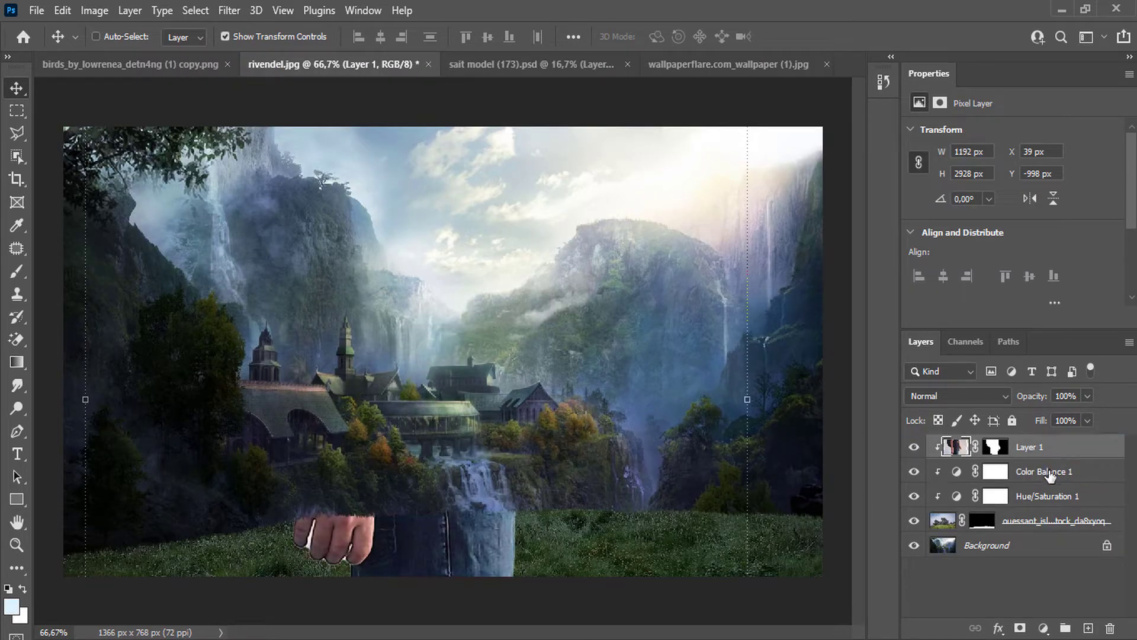
right_click(1055, 456)
click(912, 361)
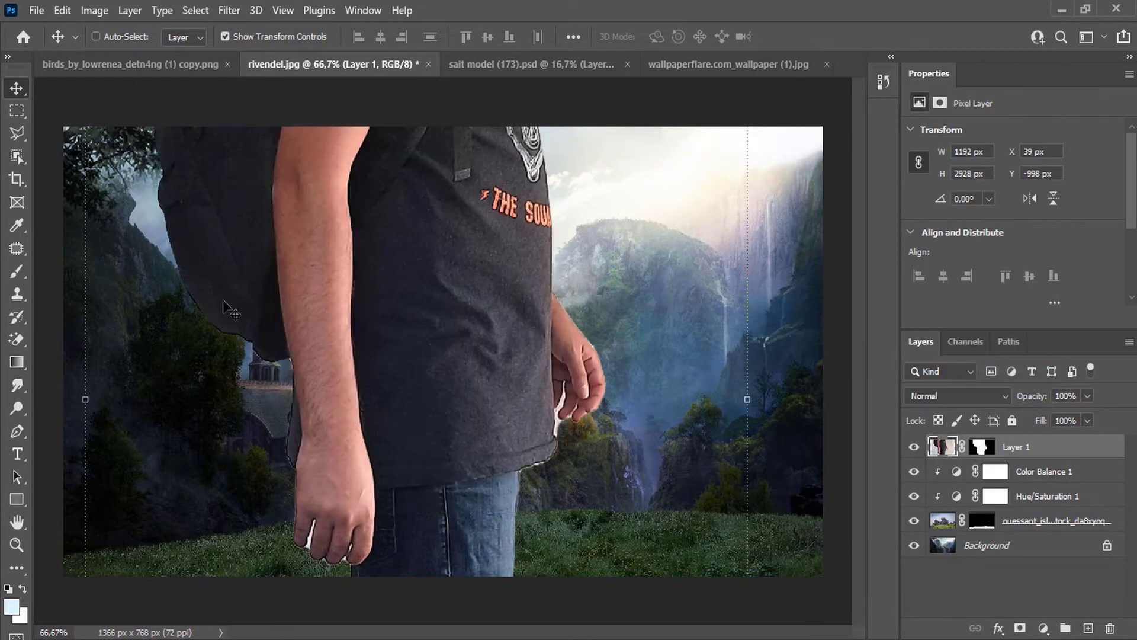
Scale the model layer to 17% and place it standing on the grass near the middle of the scene.
key(ctrl+t)
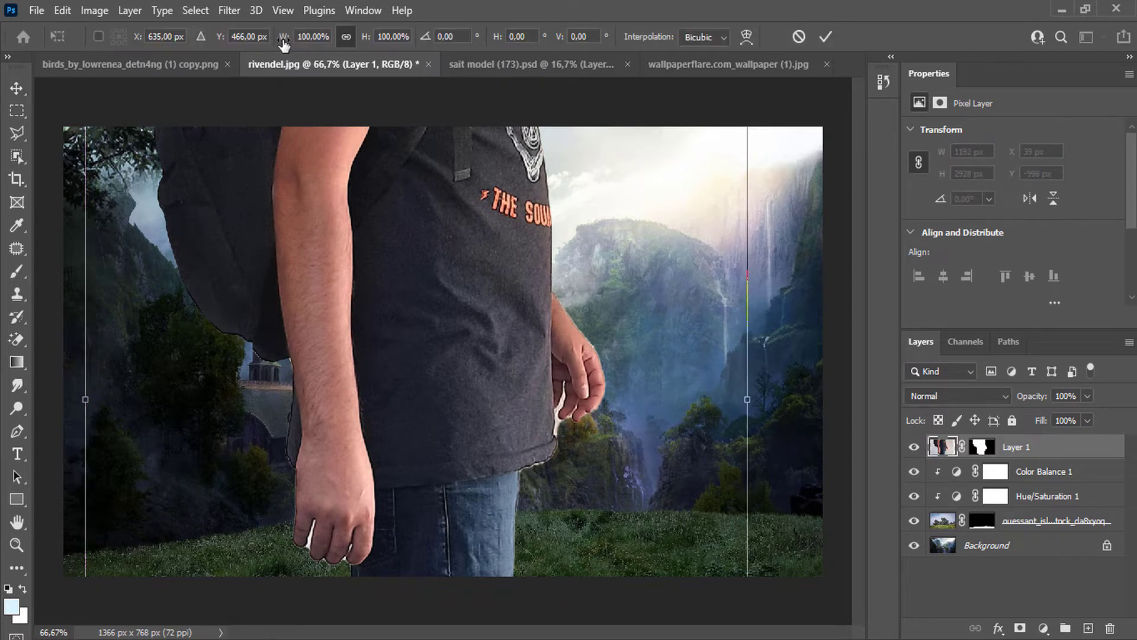
drag(285, 44, 210, 196)
drag(414, 376, 390, 431)
drag(283, 40, 292, 40)
drag(401, 479, 426, 449)
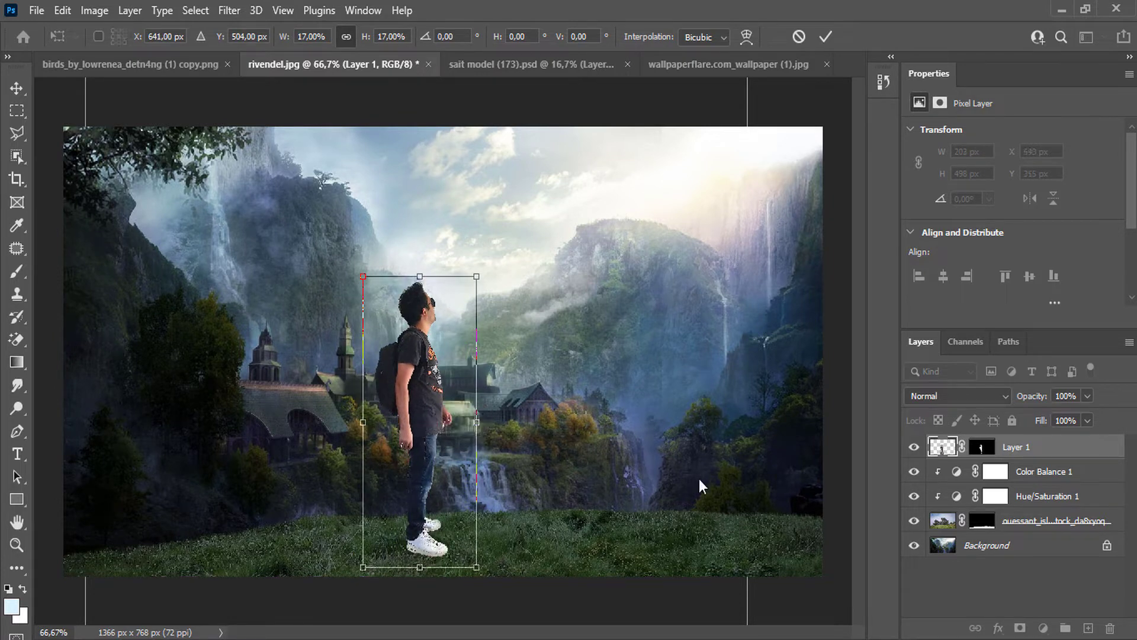
Paint black on the grass layer's mask with the 48 px grass clump brush to roughen the grass's upper edge left of the model.
click(980, 524)
scroll(374, 515, up, 4)
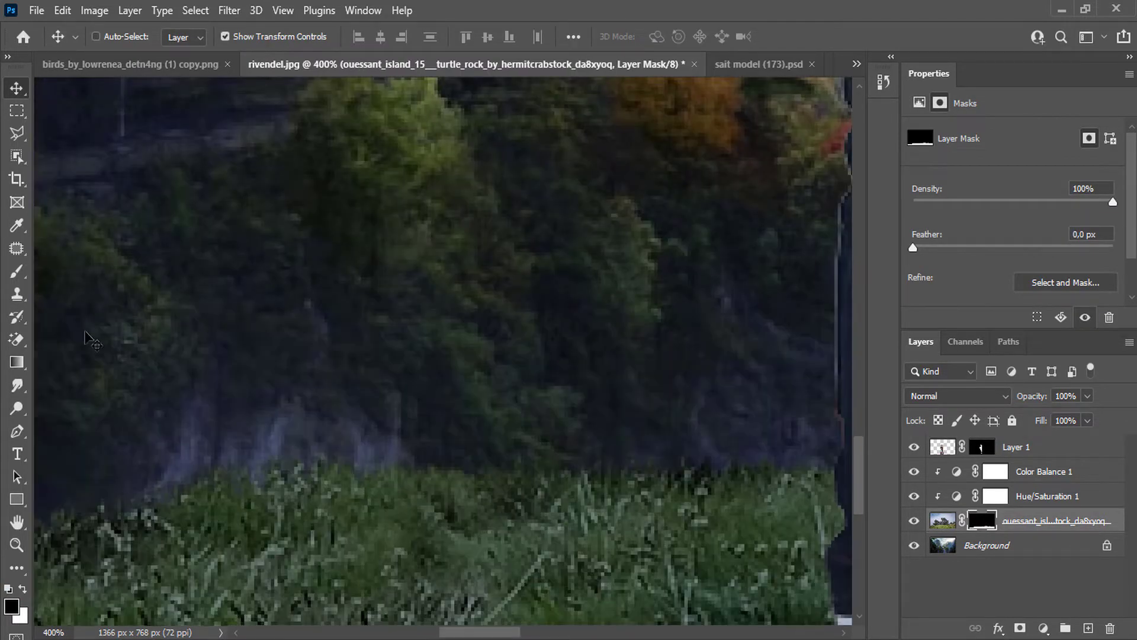
key(b)
right_click(382, 418)
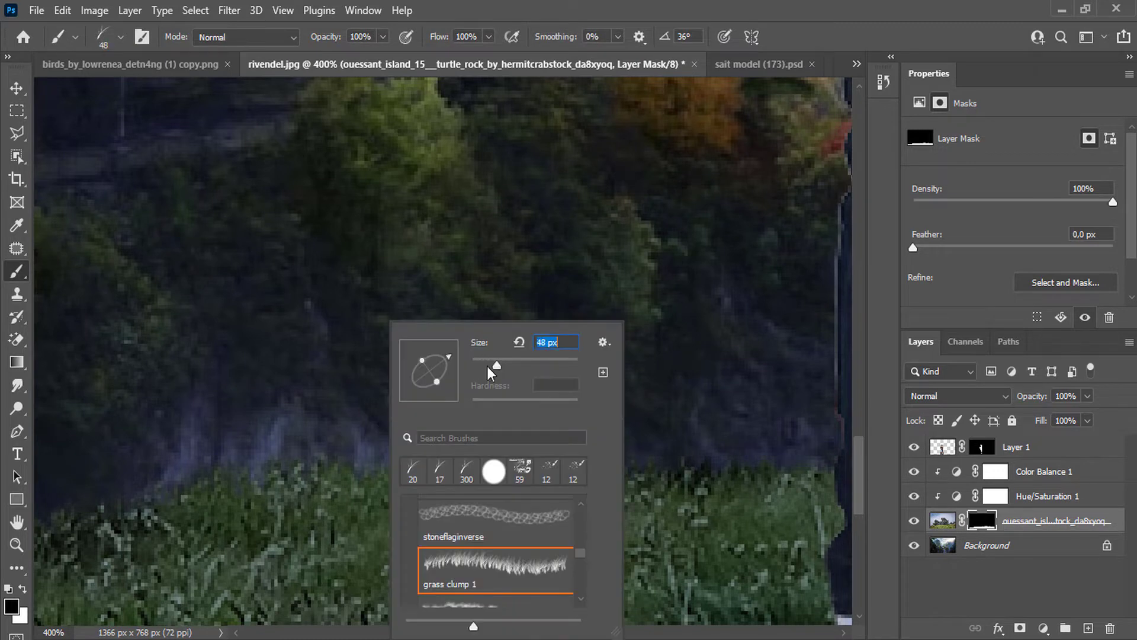
click(378, 368)
mouse_move(429, 424)
mouse_down()
mouse_move(457, 404)
mouse_move(508, 442)
mouse_move(460, 448)
mouse_move(445, 424)
mouse_up()
mouse_move(459, 376)
mouse_down()
mouse_move(249, 421)
mouse_move(210, 456)
mouse_move(297, 444)
mouse_move(270, 438)
mouse_up()
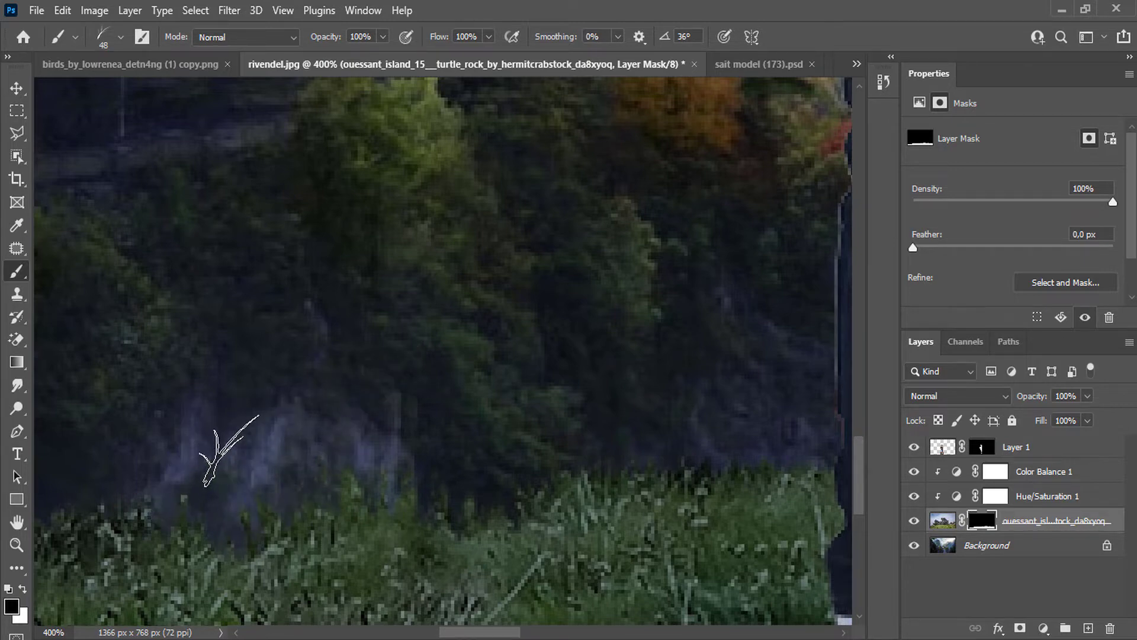
drag(700, 472, 725, 453)
Continue roughening the grass layer's upper mask edge with the 48 px grass brush from the model to the right side of the scene.
scroll(402, 409, down, 2)
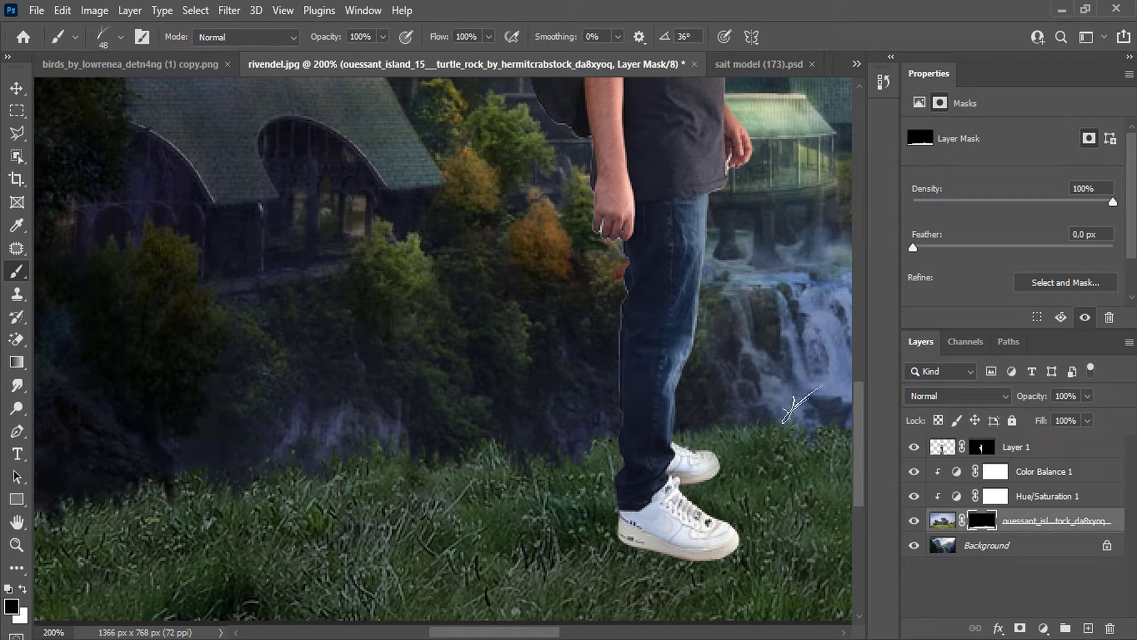
drag(632, 410, 247, 374)
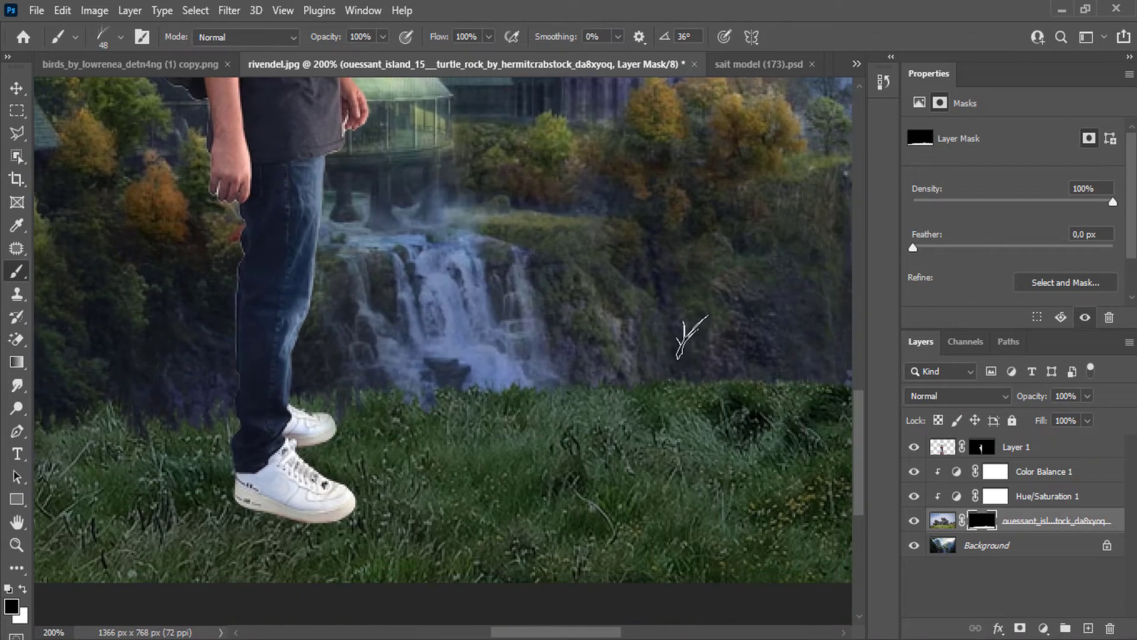
mouse_move(619, 379)
mouse_down()
mouse_move(465, 368)
mouse_move(474, 346)
mouse_up()
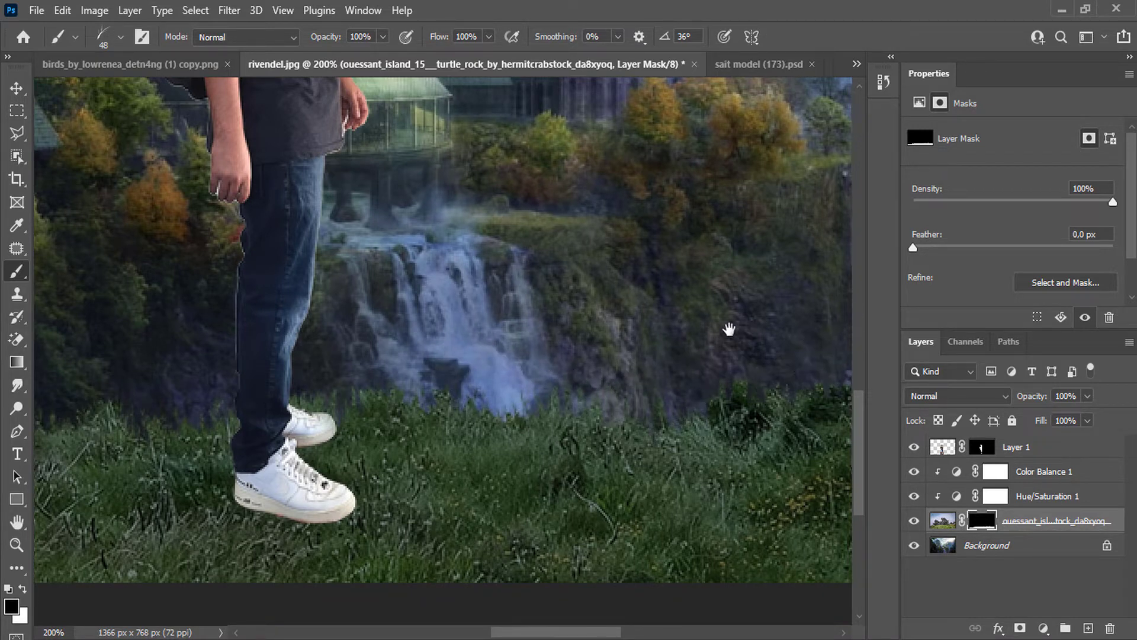
scroll(728, 325, right, 6)
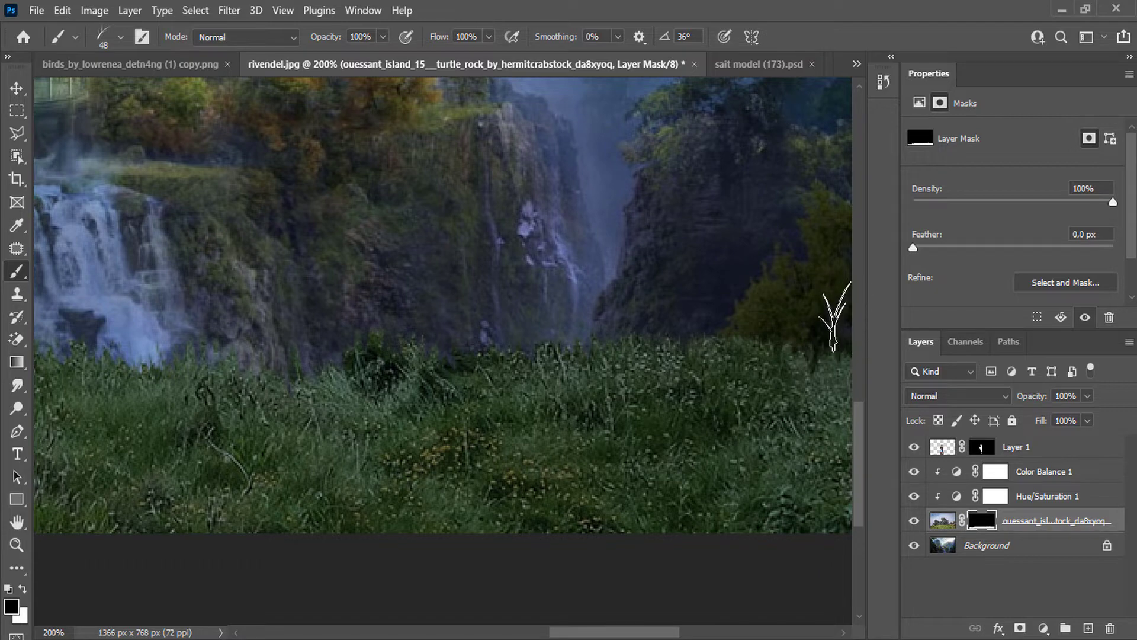
key(ctrl+0)
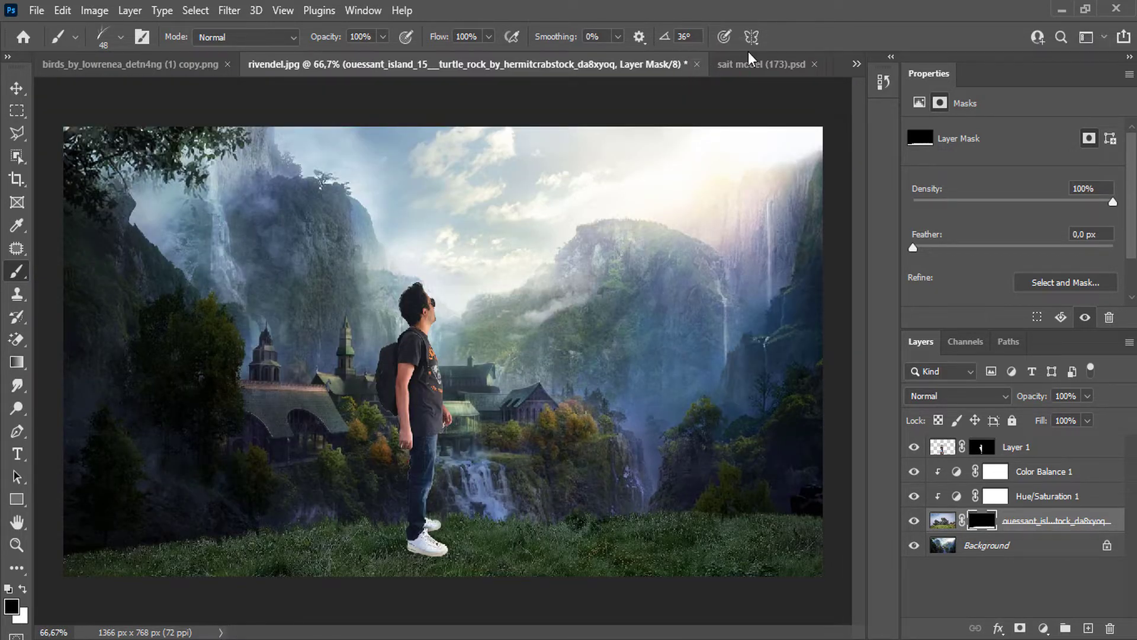
Copy the tree layer from birds_by_lowrenea_detn4ng (1) copy.png into rivendel.jpg directly below the model layer and release its clipping mask.
click(766, 63)
click(646, 64)
click(123, 65)
drag(1018, 452, 492, 303)
drag(1024, 519, 1020, 472)
right_click(1019, 472)
click(872, 355)
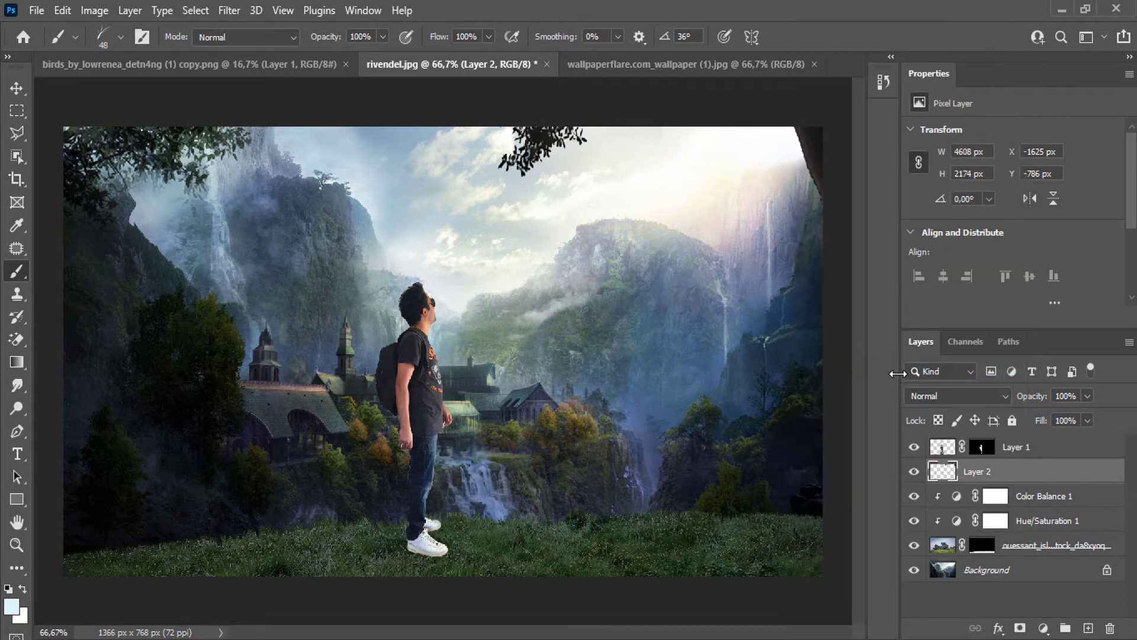
Scale the tree layer to 36% and position it with the trunk on the grass to the right of the model.
click(26, 86)
mouse_move(794, 180)
mouse_down()
mouse_move(681, 204)
mouse_move(498, 211)
mouse_move(483, 226)
mouse_up()
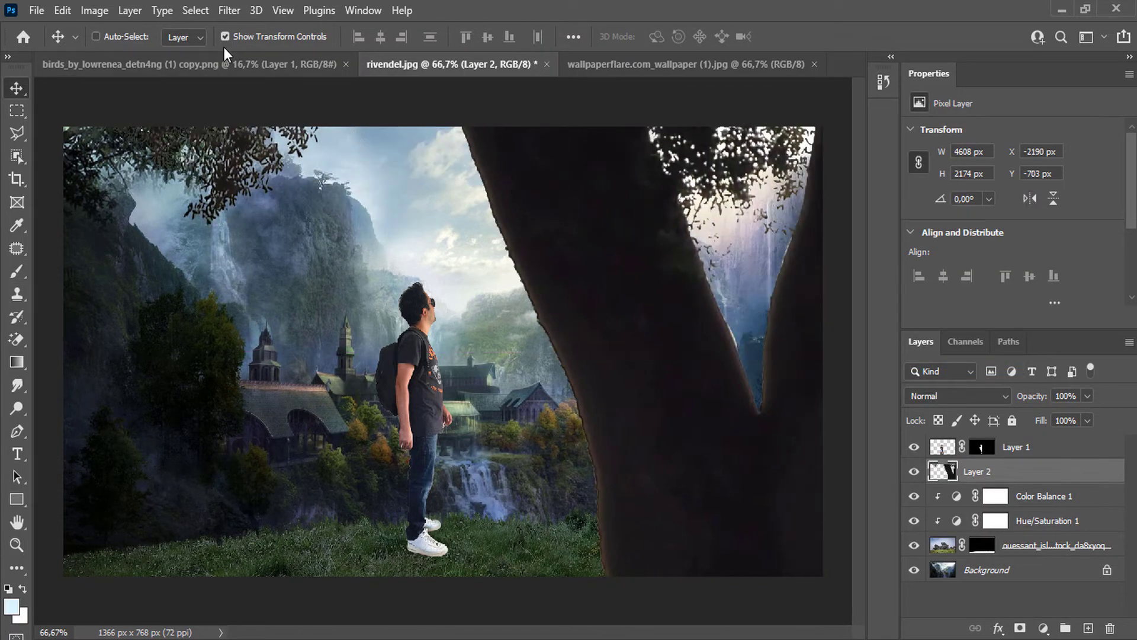
key(ctrl+t)
drag(284, 37, 229, 102)
drag(363, 272, 597, 272)
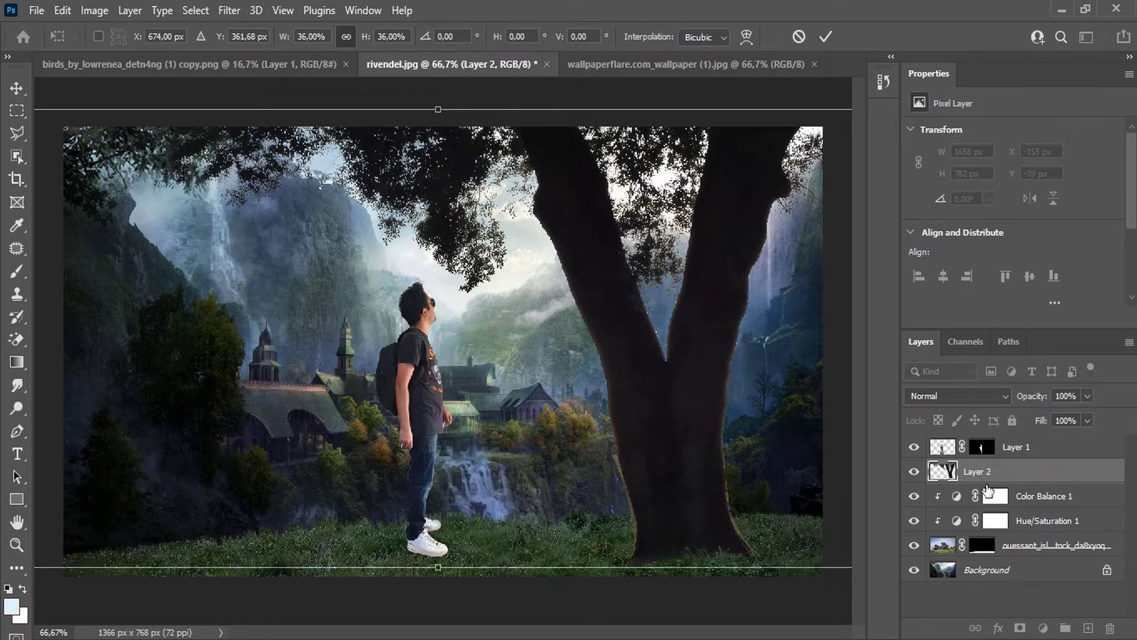
click(825, 36)
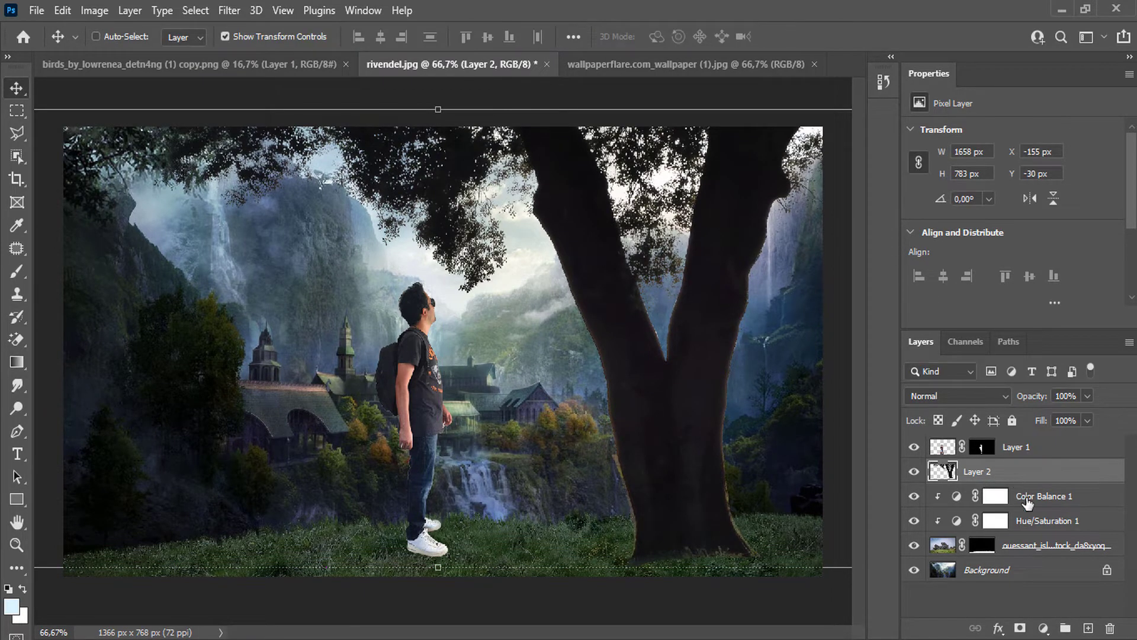
Add a layer mask to the tree layer and hide the fringe along the trunk's lower left edge with a 48 px round brush.
click(1019, 628)
scroll(681, 470, up, 4)
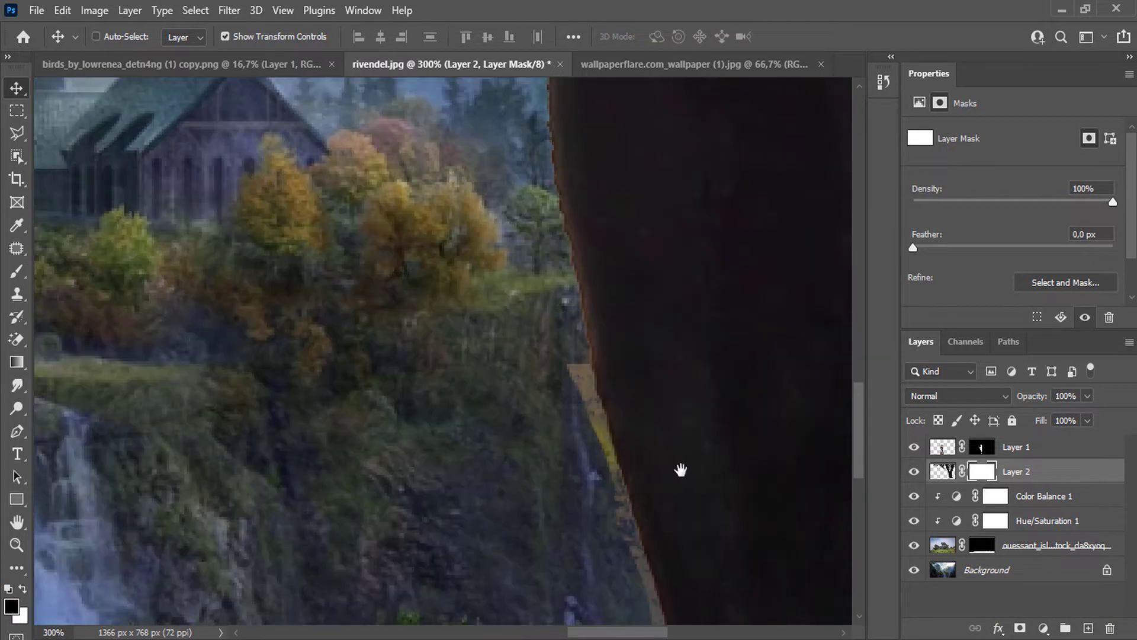
click(17, 271)
right_click(477, 325)
click(599, 476)
click(509, 320)
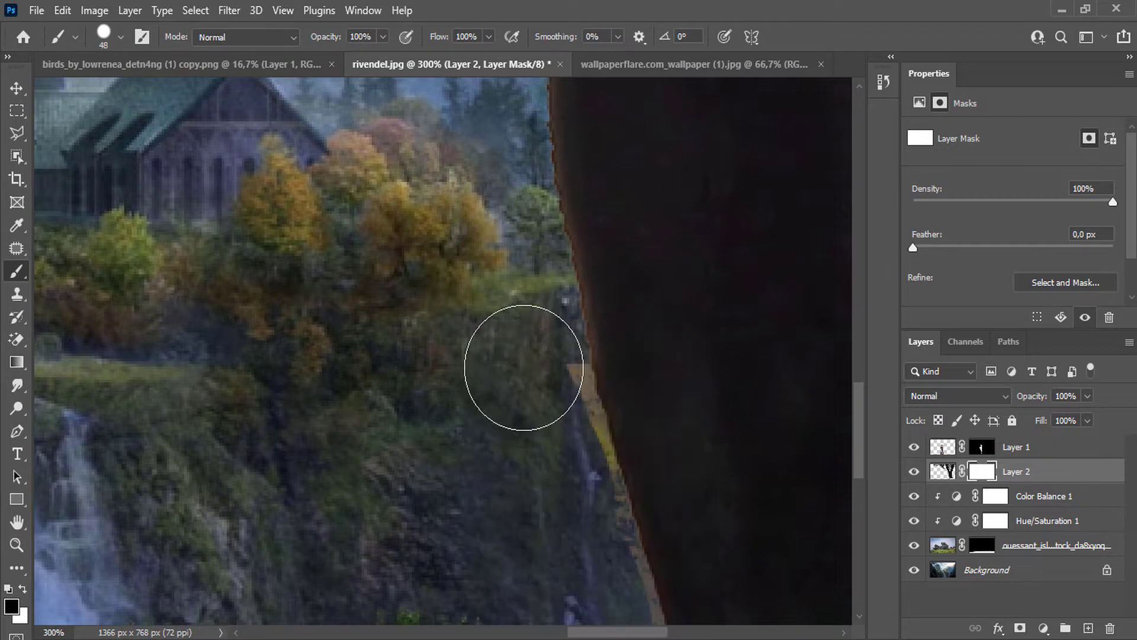
mouse_move(523, 367)
mouse_down()
mouse_move(568, 515)
mouse_move(426, 381)
mouse_up()
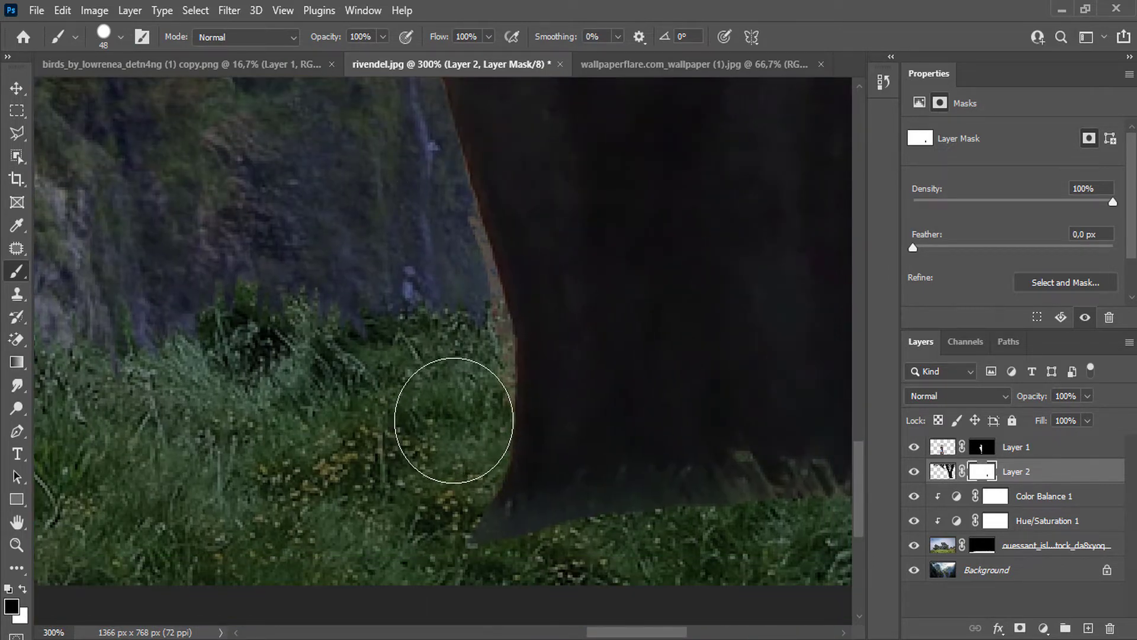
mouse_move(453, 420)
mouse_down()
mouse_move(459, 335)
mouse_move(408, 178)
mouse_move(381, 152)
mouse_up()
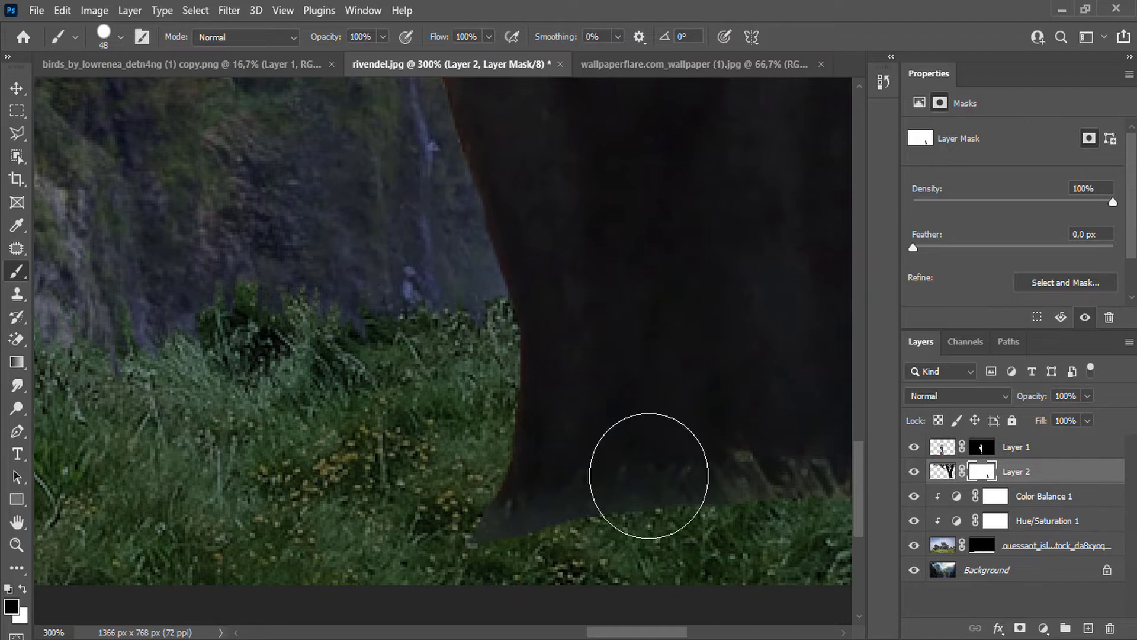
Blend the left part of the trunk's base into the grass on the tree's mask with the 20 px grass brush.
right_click(477, 499)
click(548, 473)
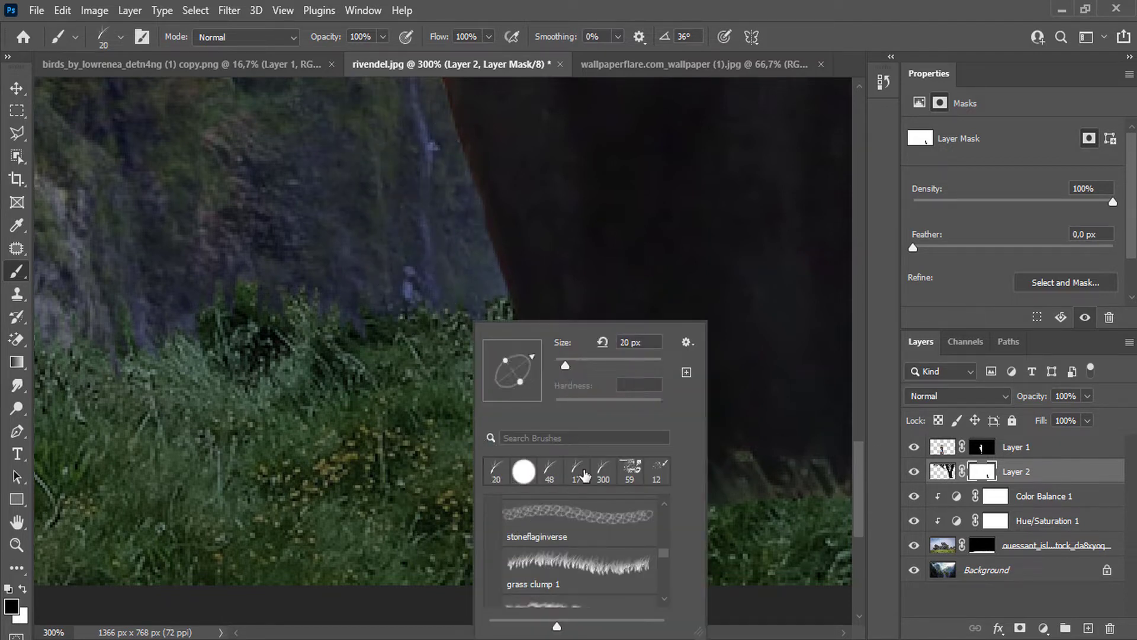
click(438, 483)
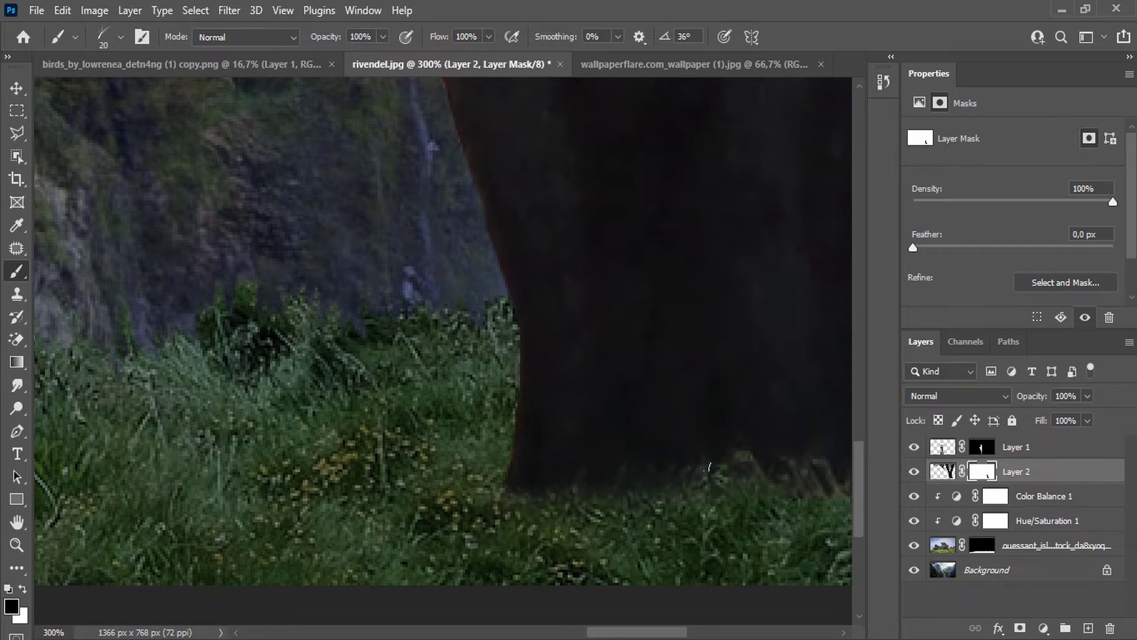
drag(716, 486, 421, 427)
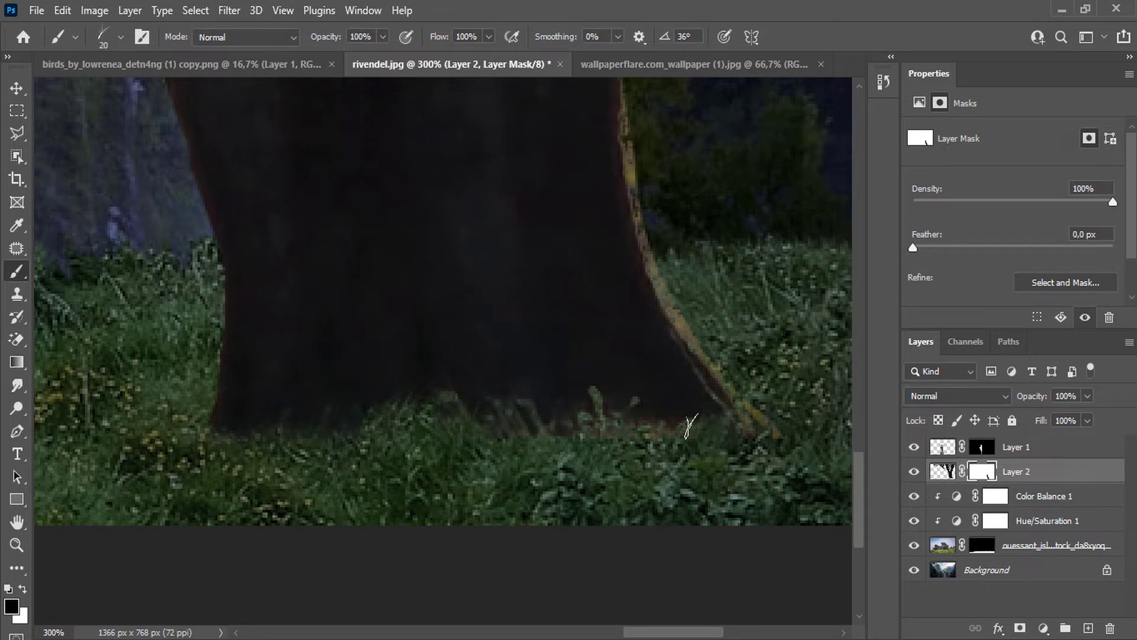
Mask the rest of the trunk's base with the 48 px grass brush and refine it with the 20 px grass brush.
right_click(562, 427)
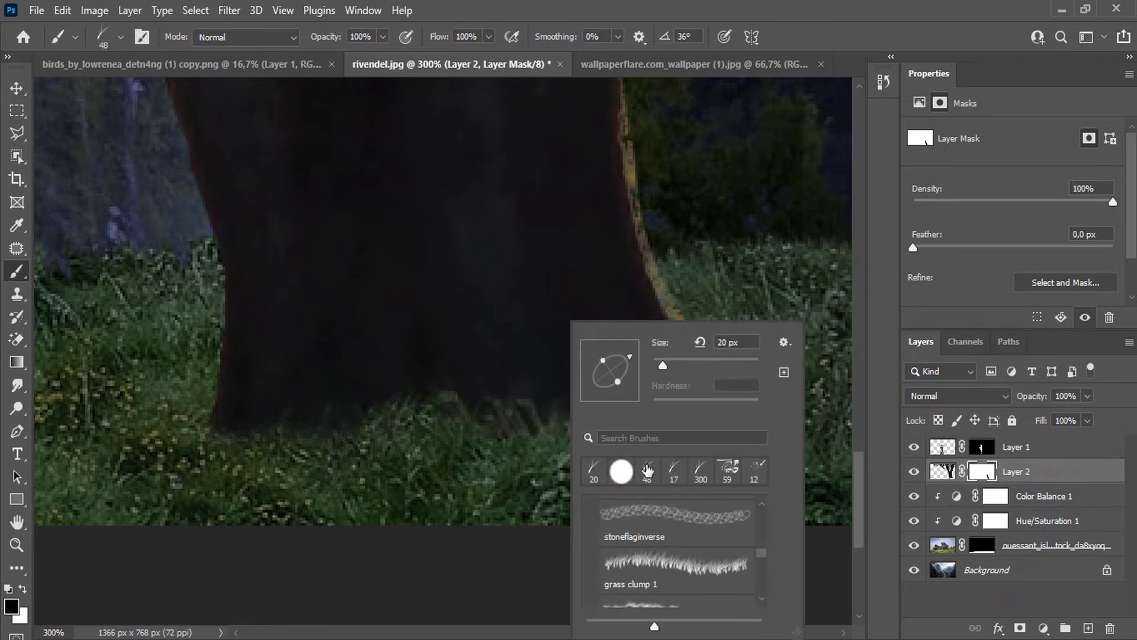
double_click(647, 470)
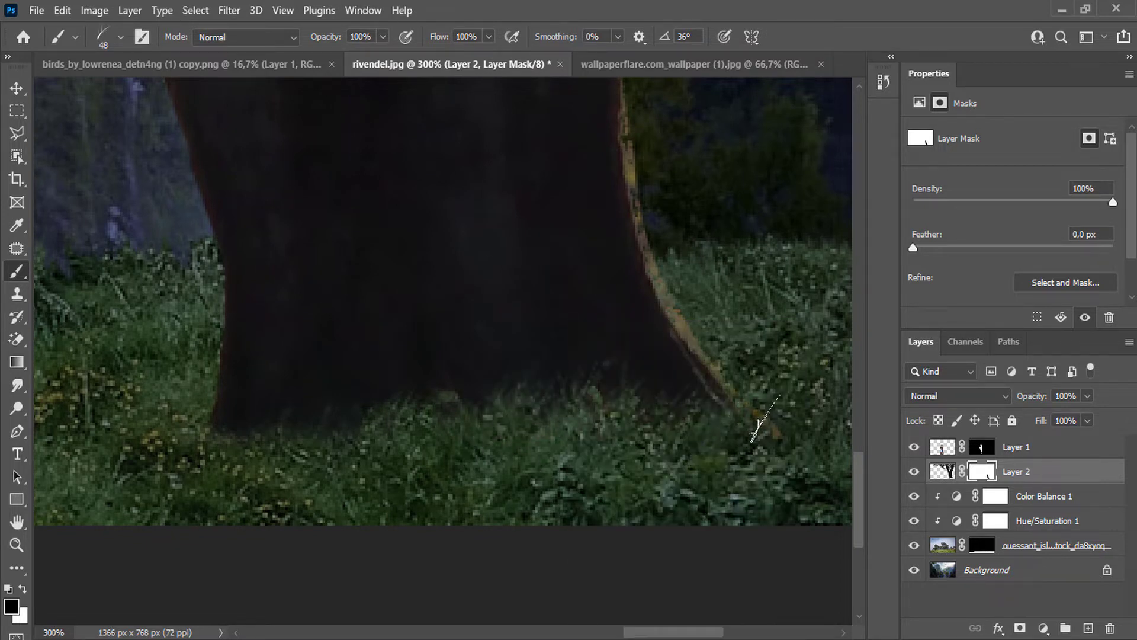
mouse_move(758, 426)
mouse_down()
mouse_move(719, 402)
mouse_move(726, 361)
mouse_up()
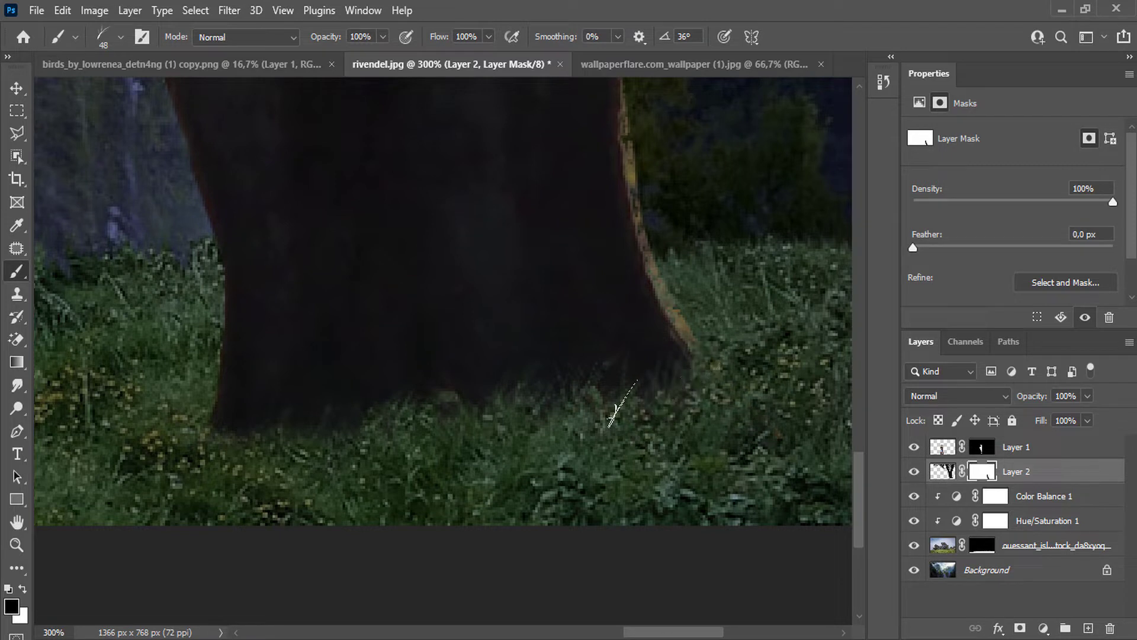
right_click(457, 373)
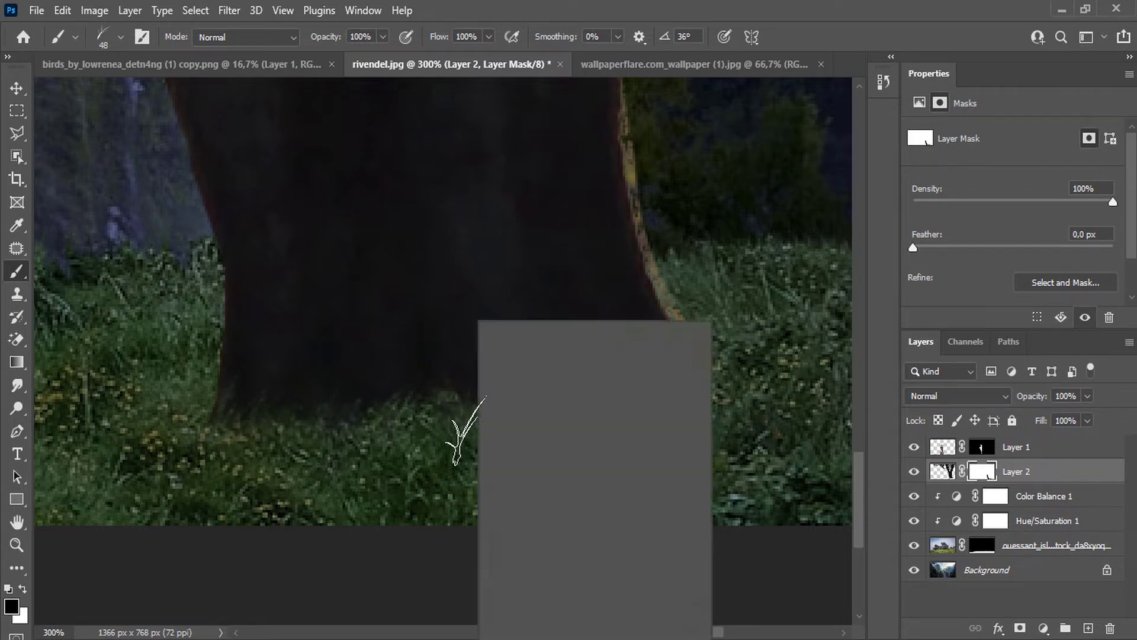
click(519, 474)
key(Return)
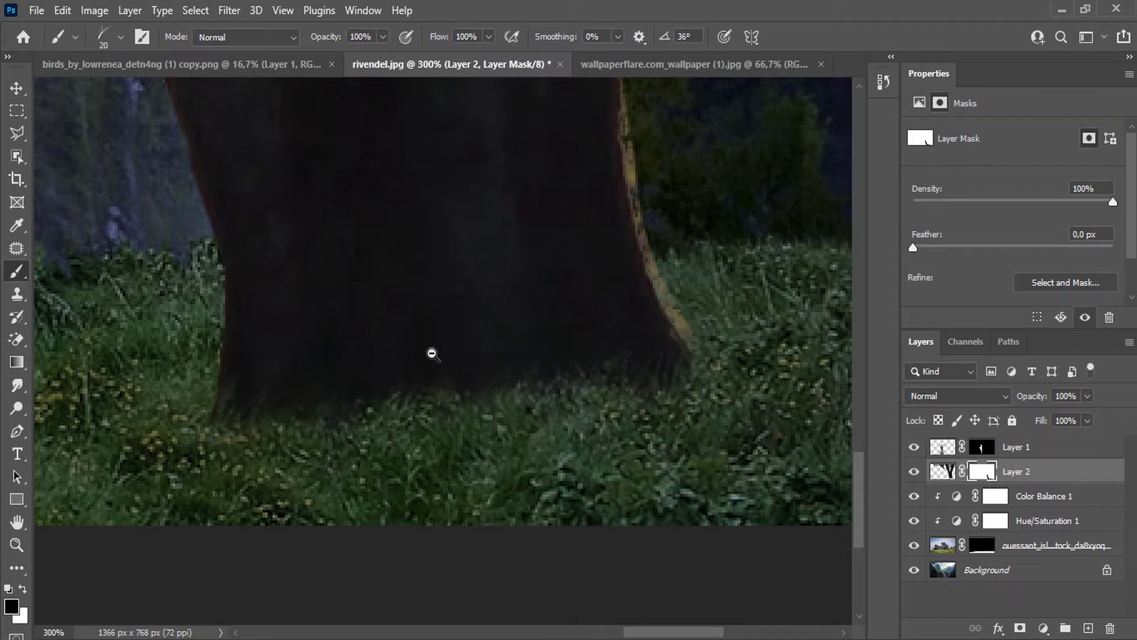
key(ctrl+0)
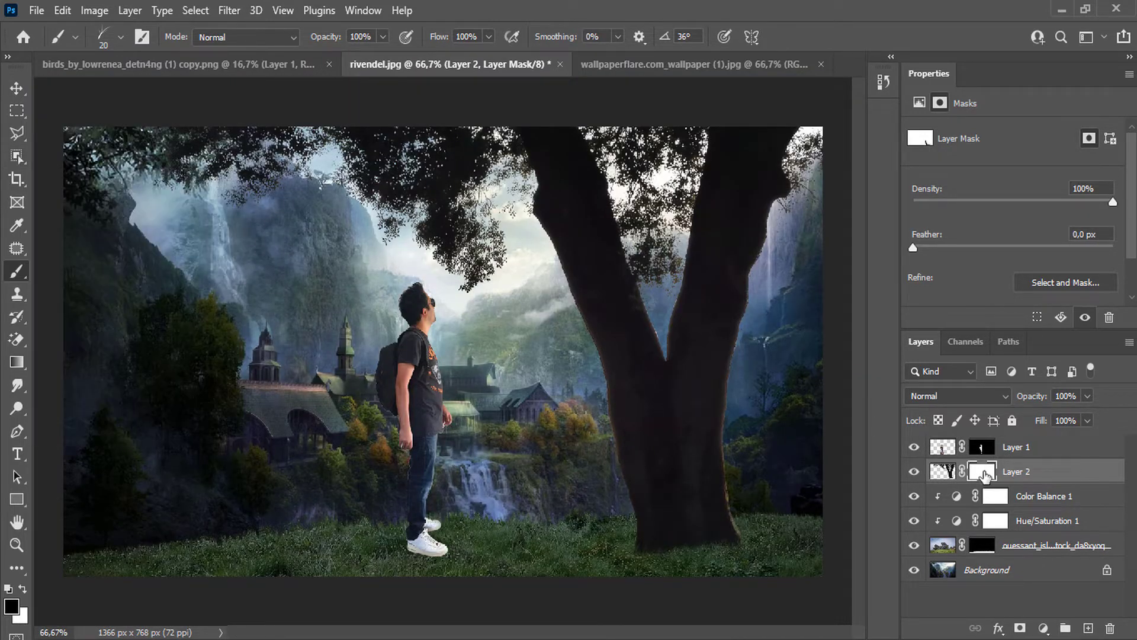
Hide the fringe along the trunk's lower right edge on the tree's mask with a 20 px round brush at 100% hardness.
ctrl+click(720, 427)
ctrl+click(754, 461)
ctrl+click(758, 465)
right_click(749, 465)
click(820, 481)
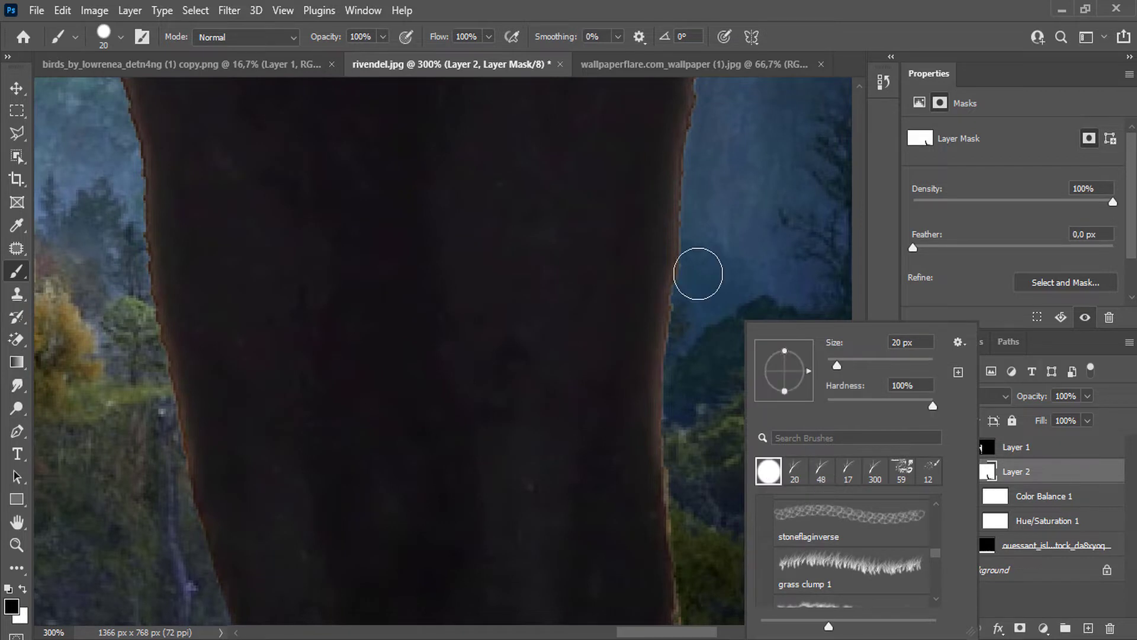
mouse_move(697, 274)
mouse_down()
mouse_move(683, 484)
mouse_move(703, 617)
mouse_up()
mouse_move(673, 575)
mouse_down()
mouse_move(588, 365)
mouse_move(665, 617)
mouse_move(629, 535)
mouse_move(609, 404)
mouse_up()
ctrl+alt+click(609, 519)
ctrl+alt+click(609, 519)
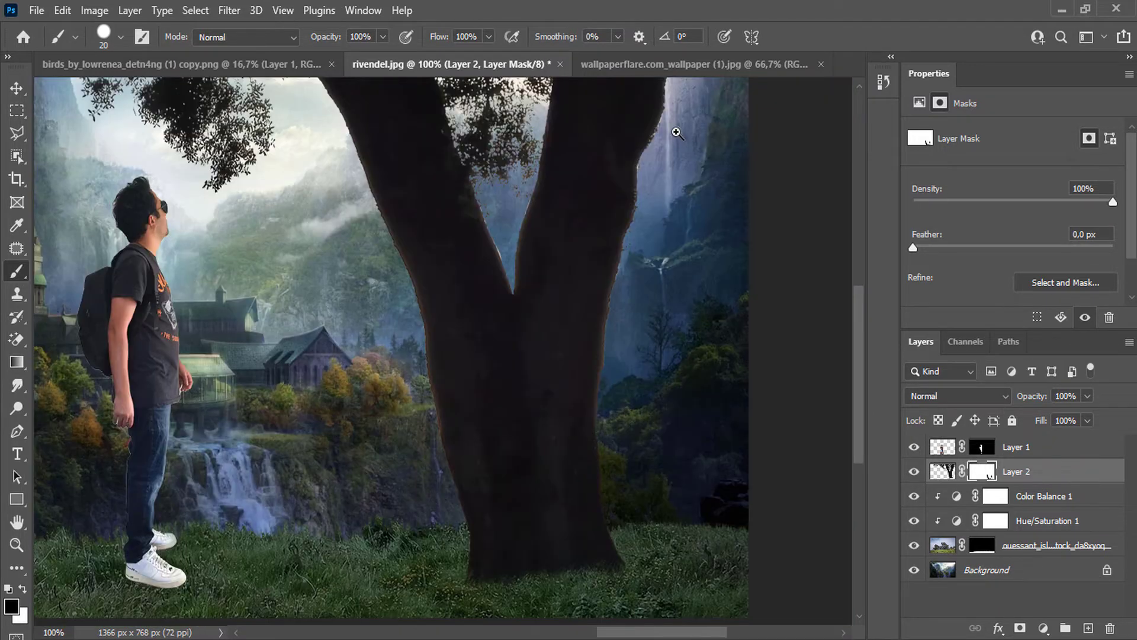
Mask out the fringe along the right branch's outer edge and inside the tree's fork with the 20 px round brush.
click(651, 65)
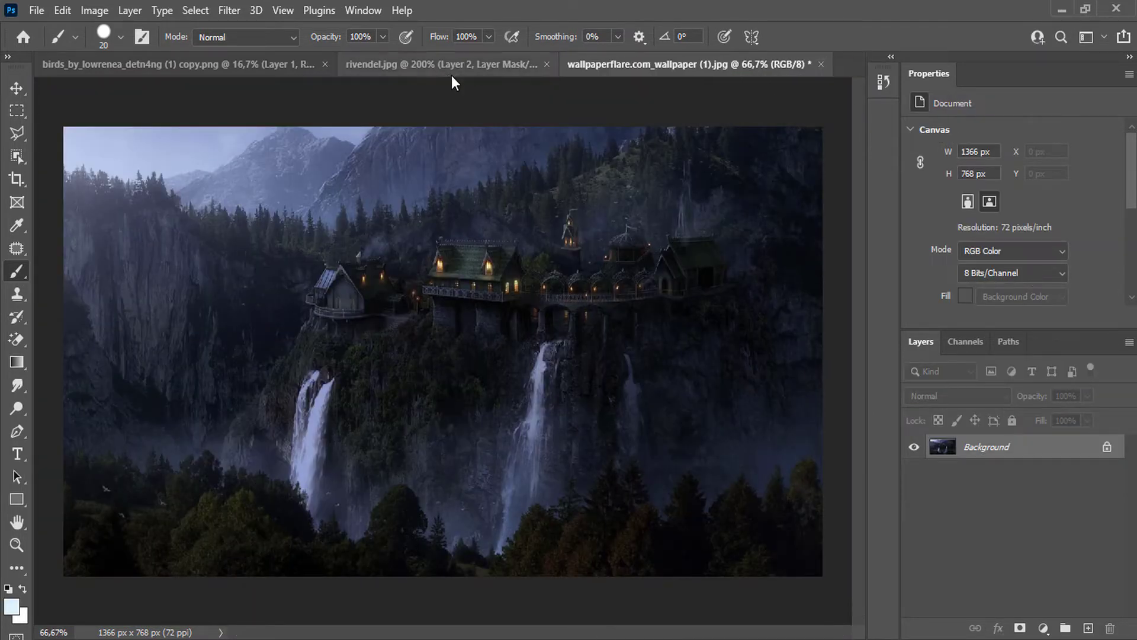
click(453, 75)
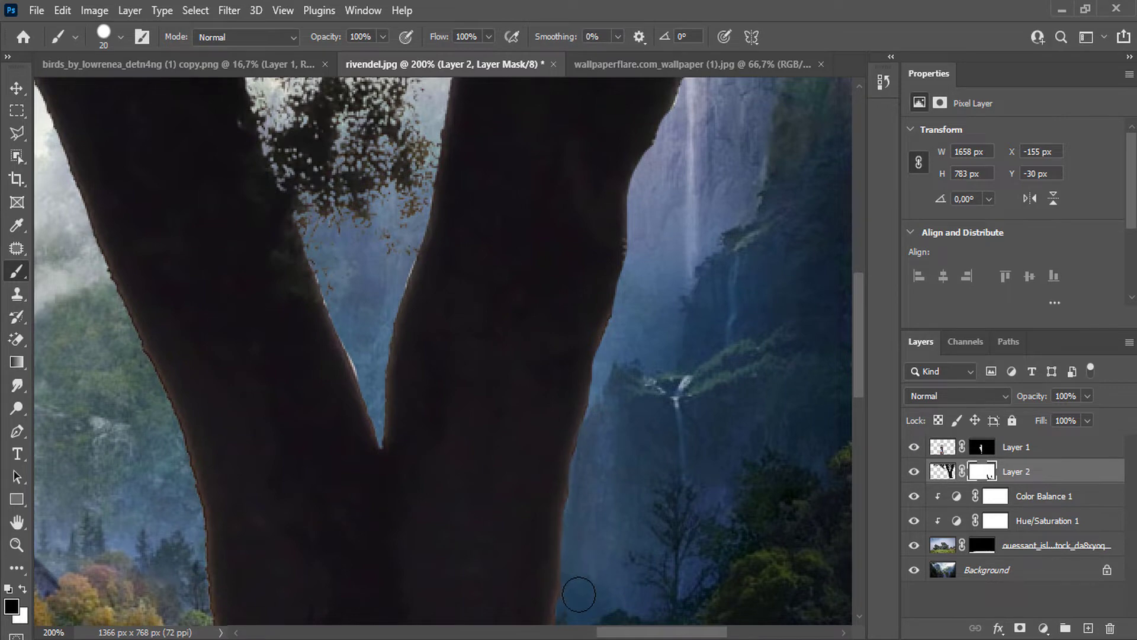
mouse_move(617, 175)
mouse_down()
mouse_move(518, 324)
mouse_move(482, 424)
mouse_move(565, 285)
mouse_move(553, 353)
mouse_up()
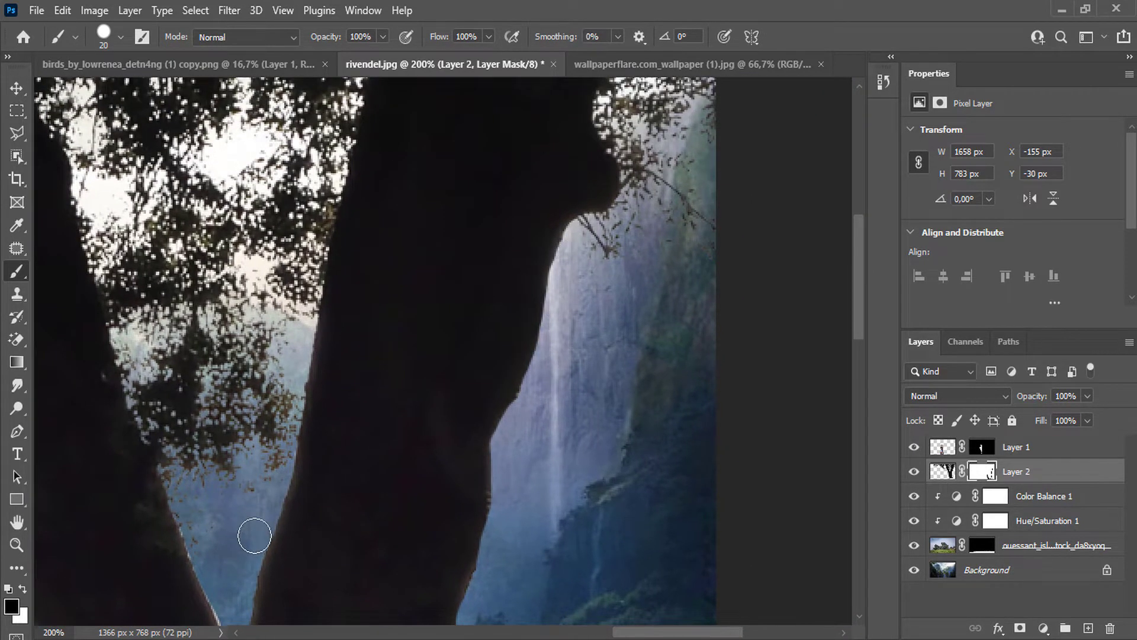
drag(254, 536, 403, 332)
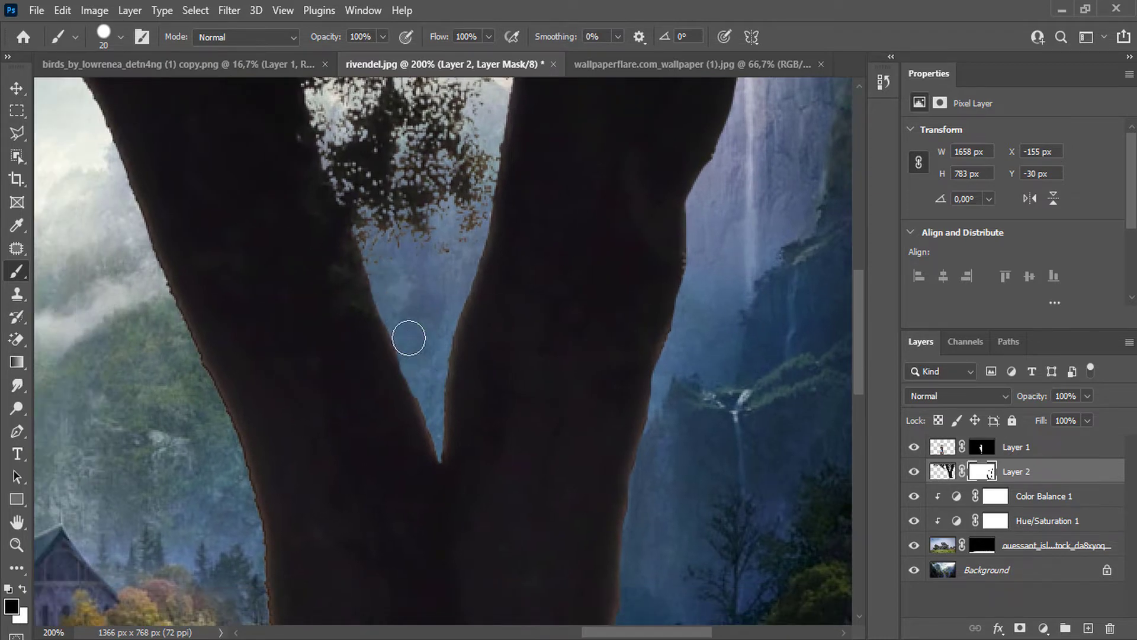
scroll(158, 281, down, 2)
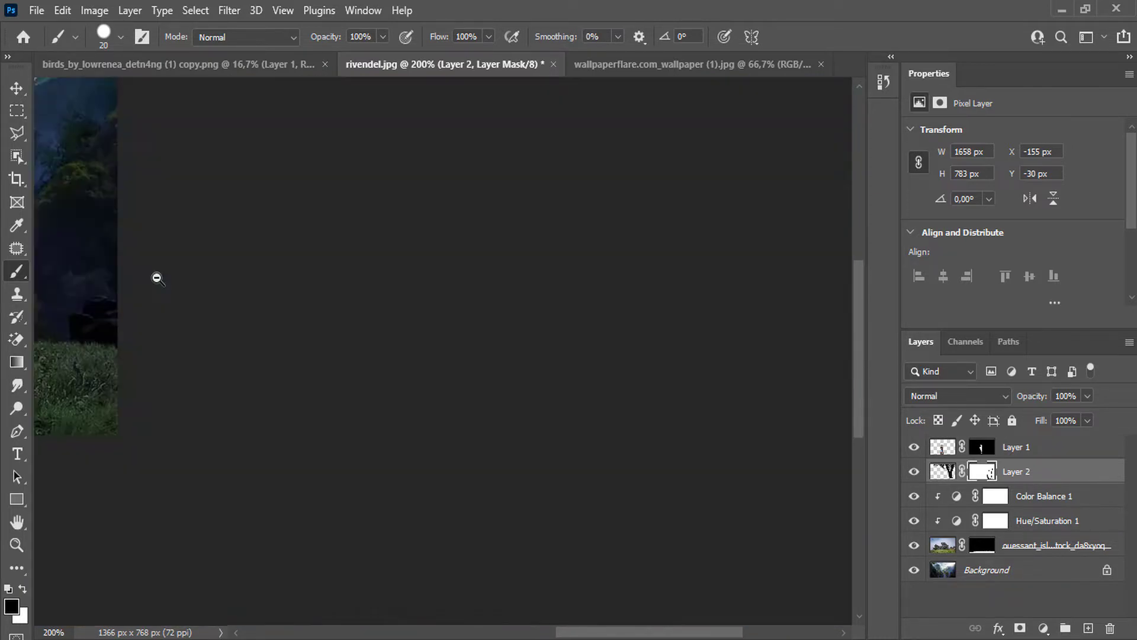
scroll(601, 417, up, 2)
scroll(432, 368, down, 1)
scroll(432, 369, down, 1)
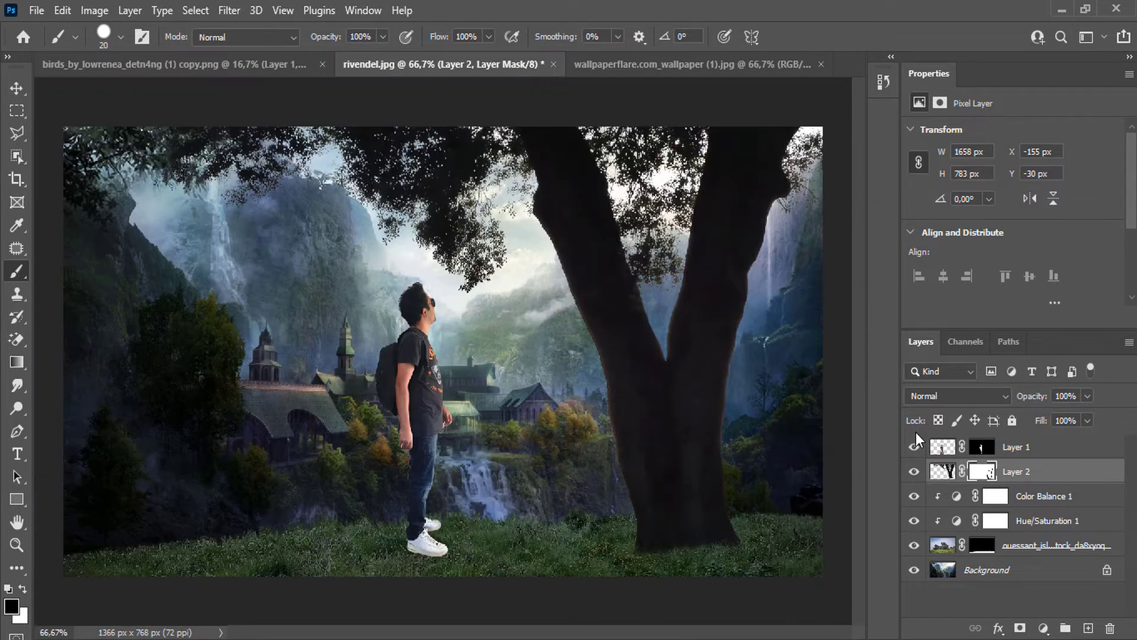
Load the model's layer mask on Layer 1 as a selection and contract the selection.
click(980, 448)
scroll(381, 394, up, 3)
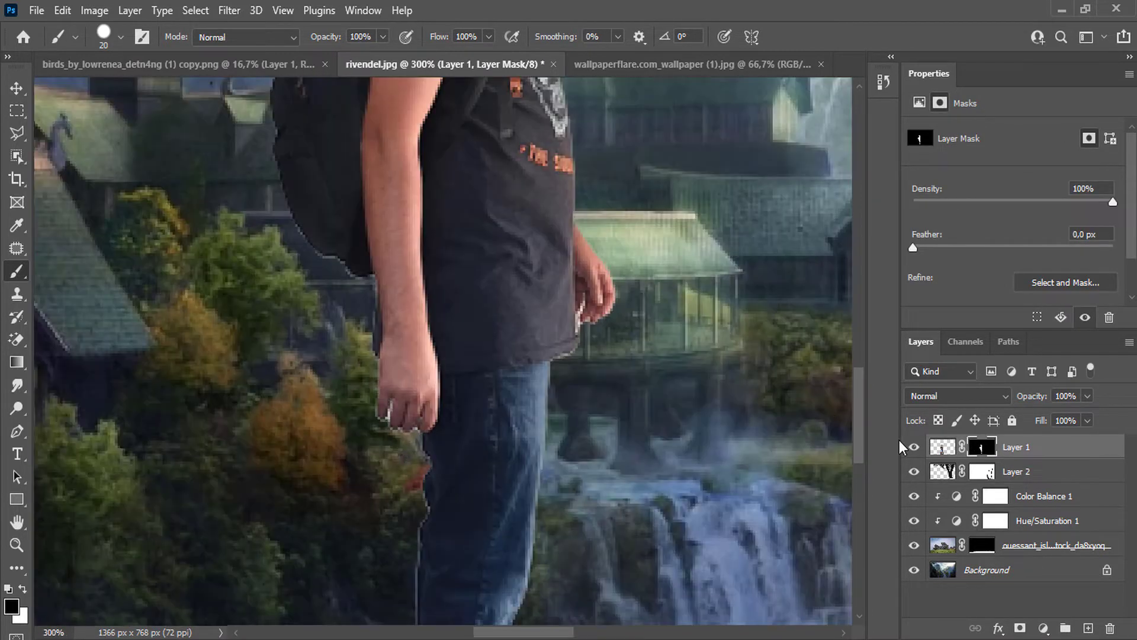
ctrl+click(958, 450)
click(195, 11)
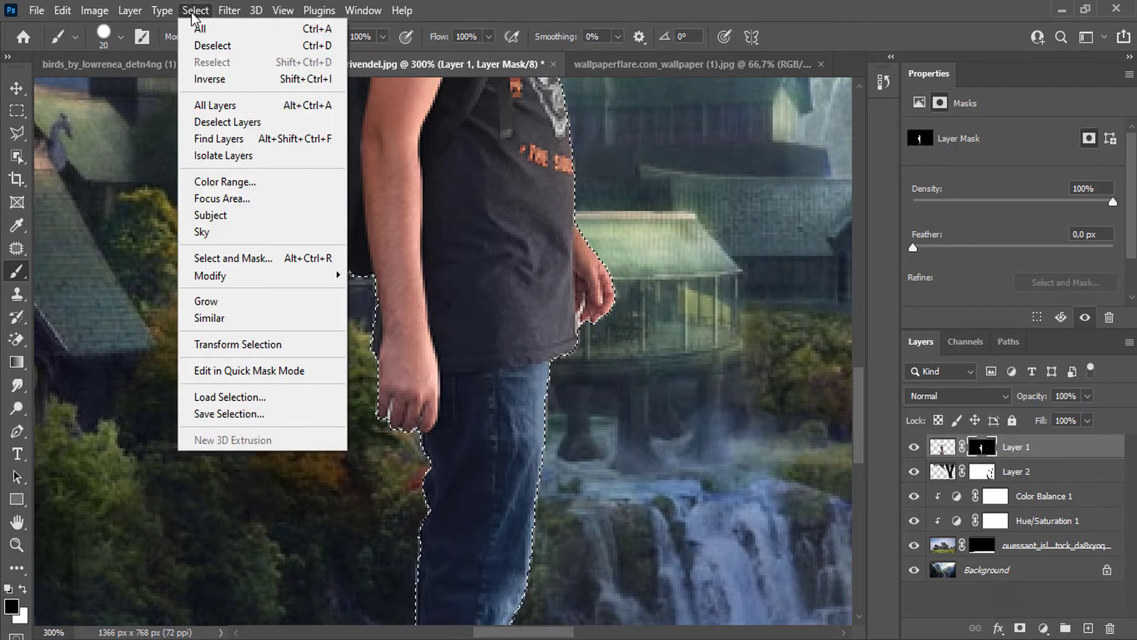
mouse_move(239, 277)
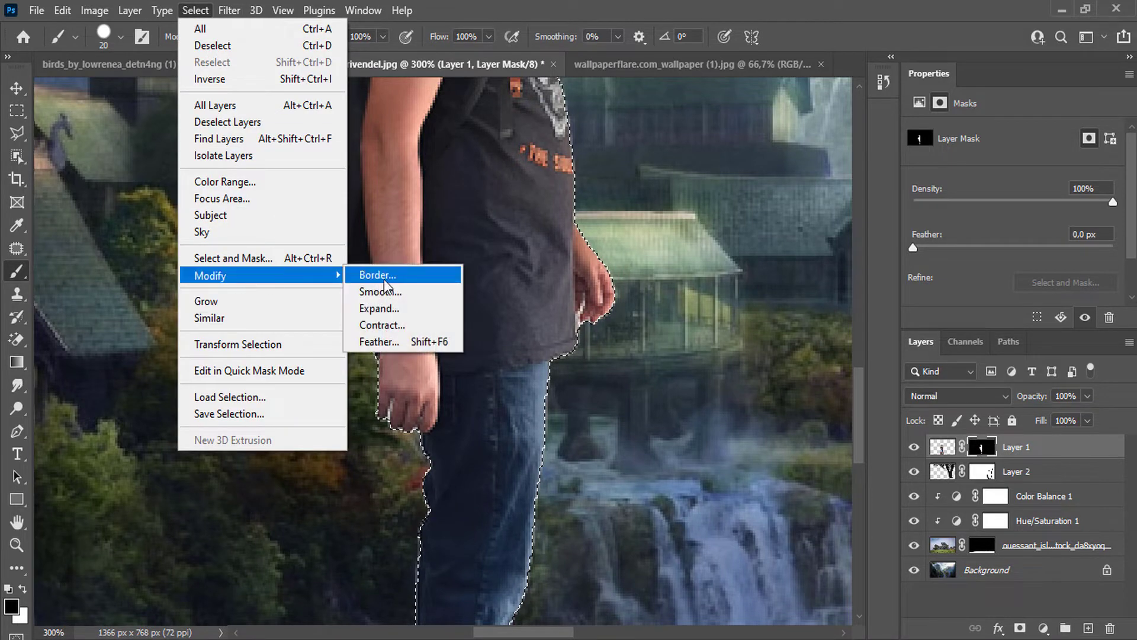
click(384, 325)
click(645, 196)
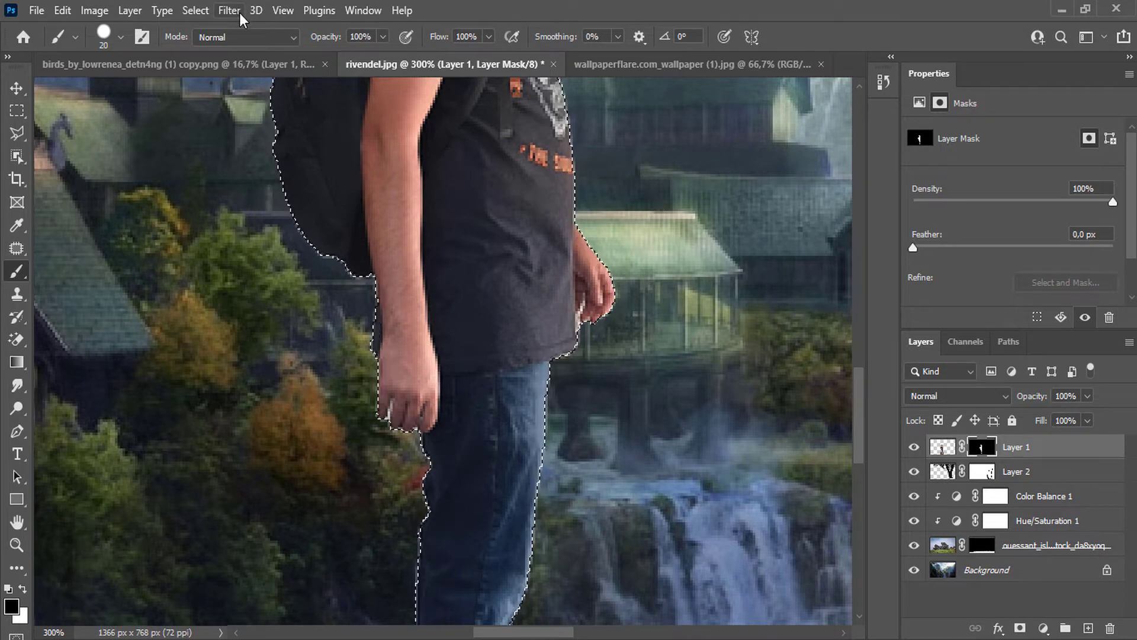
click(202, 10)
mouse_move(247, 277)
click(375, 324)
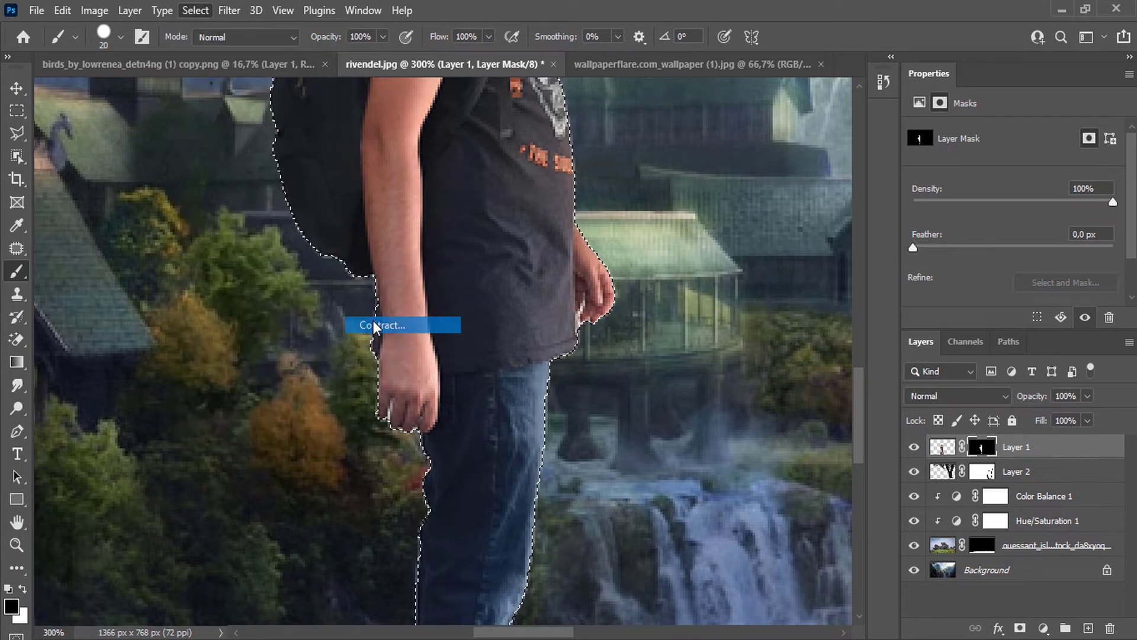
click(647, 199)
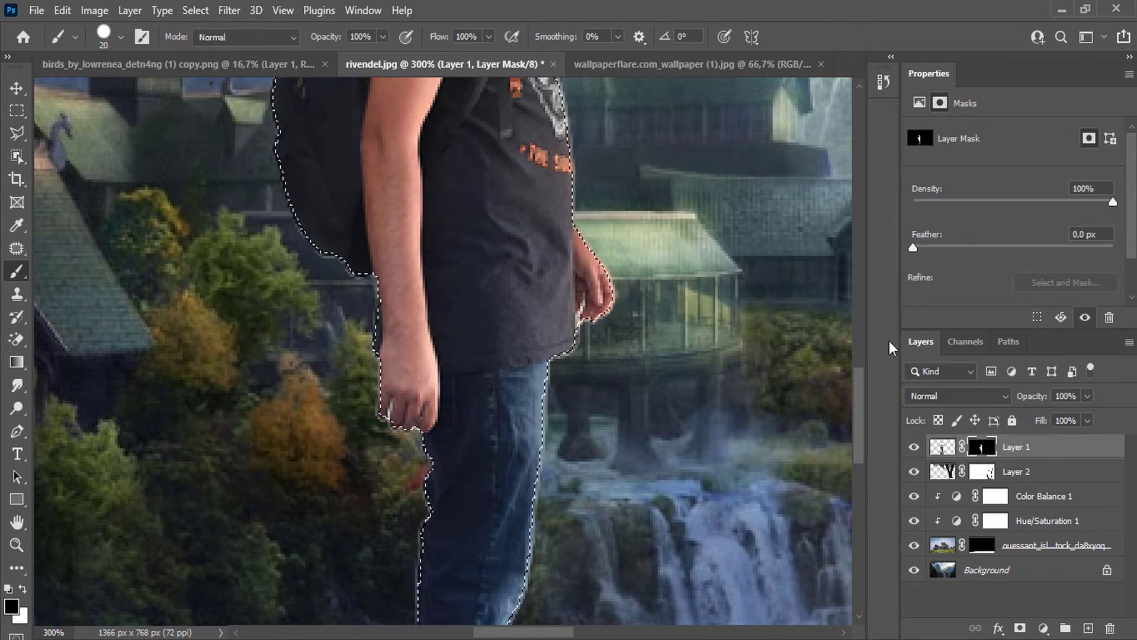
Delete Layer 1's existing mask without applying it and create a new layer mask from the contracted selection.
click(1109, 627)
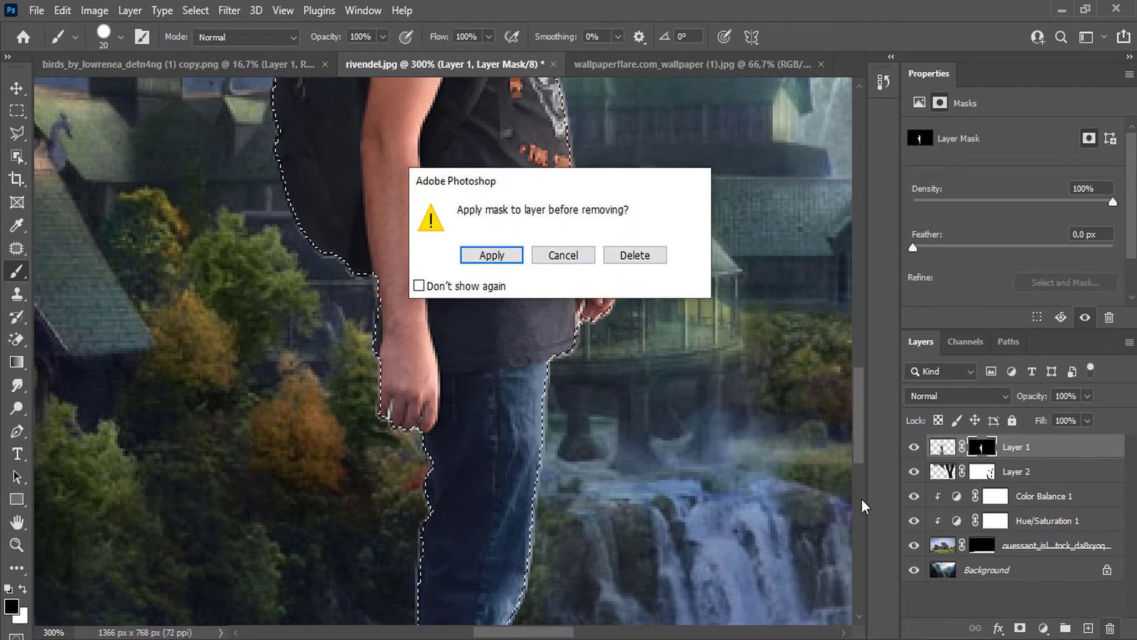
click(635, 255)
click(1017, 628)
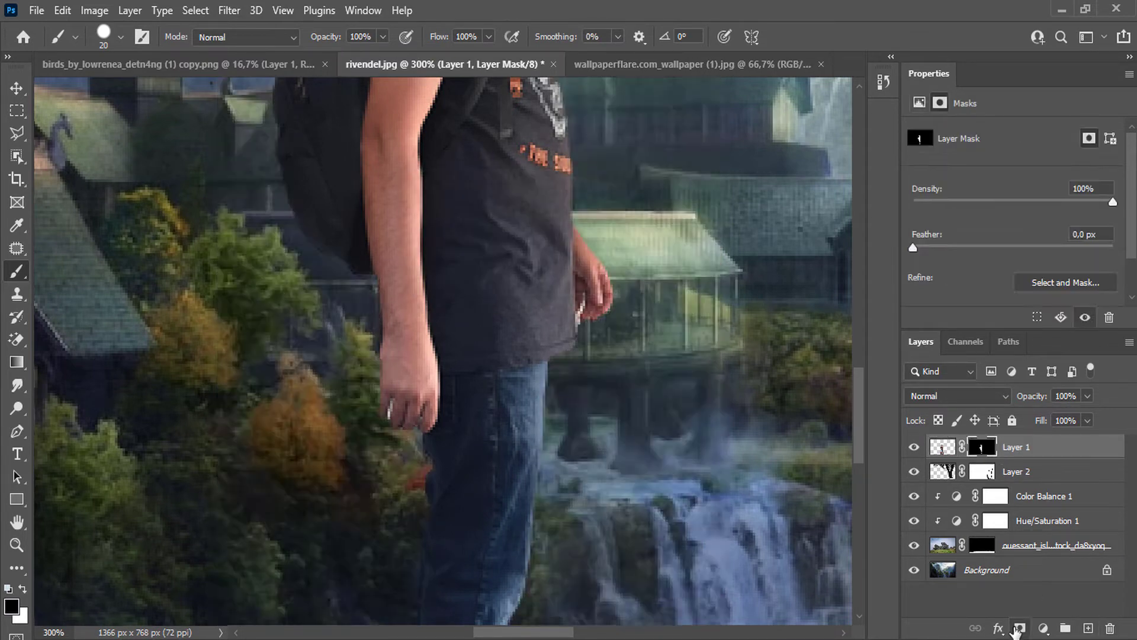
Mask out the light gaps between the fingers of the model's near hand with a 1 px round brush at 100% hardness.
scroll(459, 456, down, 5)
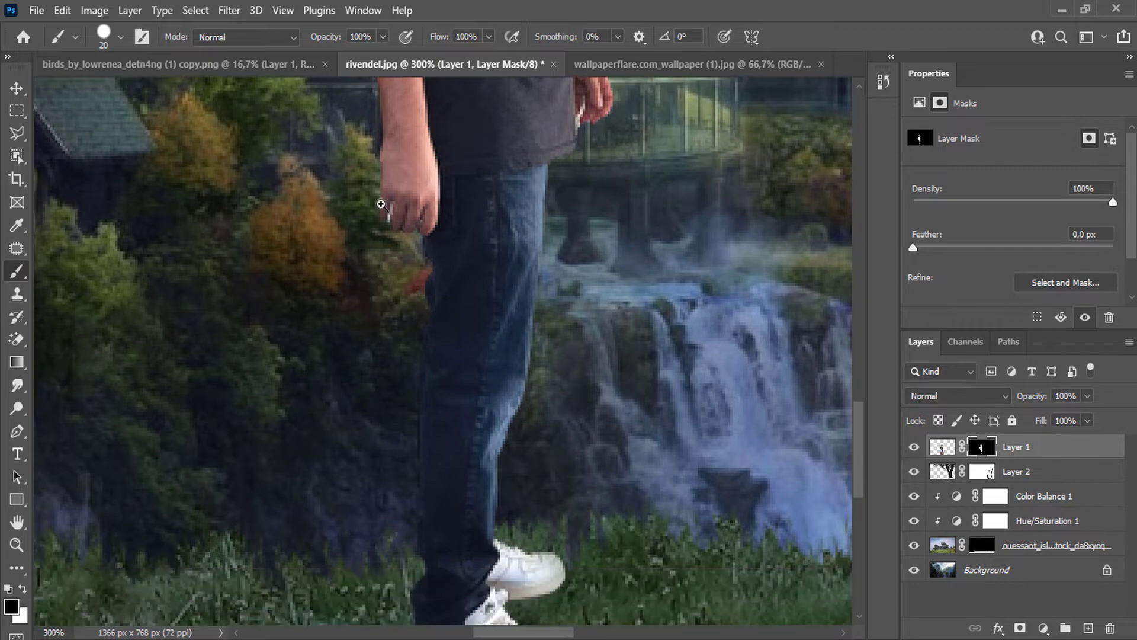
ctrl+click(389, 191)
scroll(389, 191, up, 5)
right_click(404, 279)
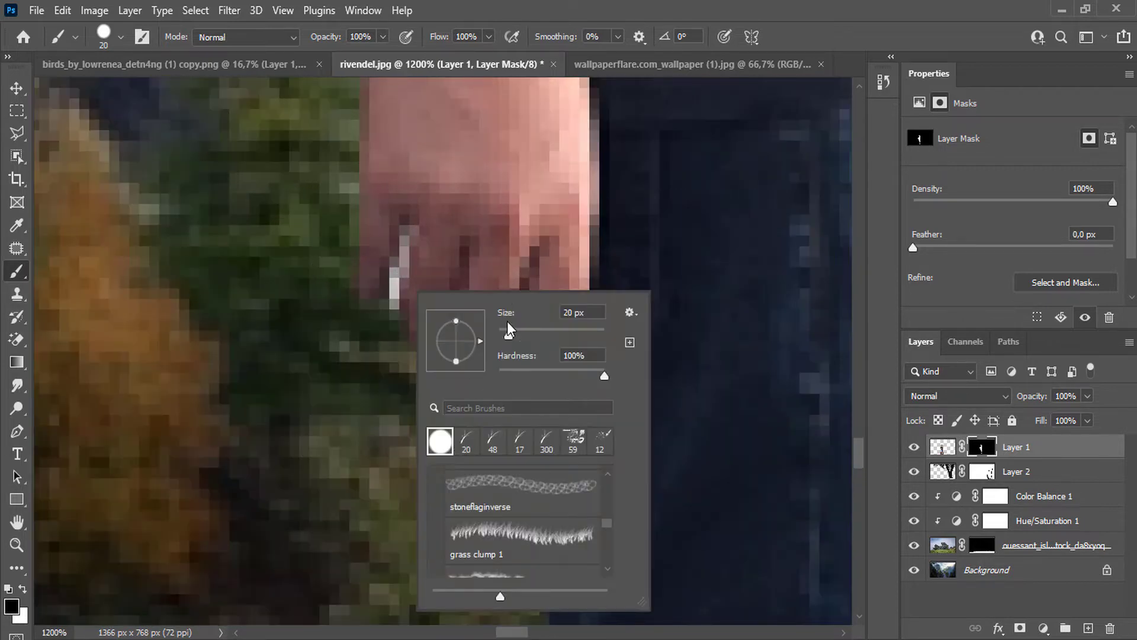
drag(509, 334, 499, 333)
drag(405, 232, 400, 264)
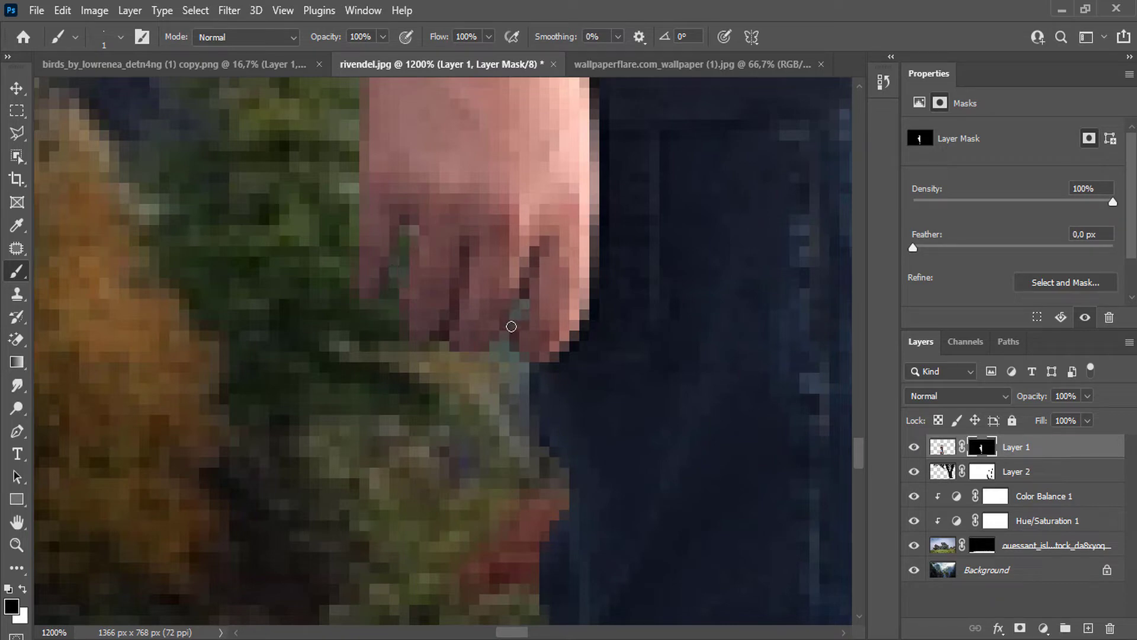
scroll(469, 262, down, 10)
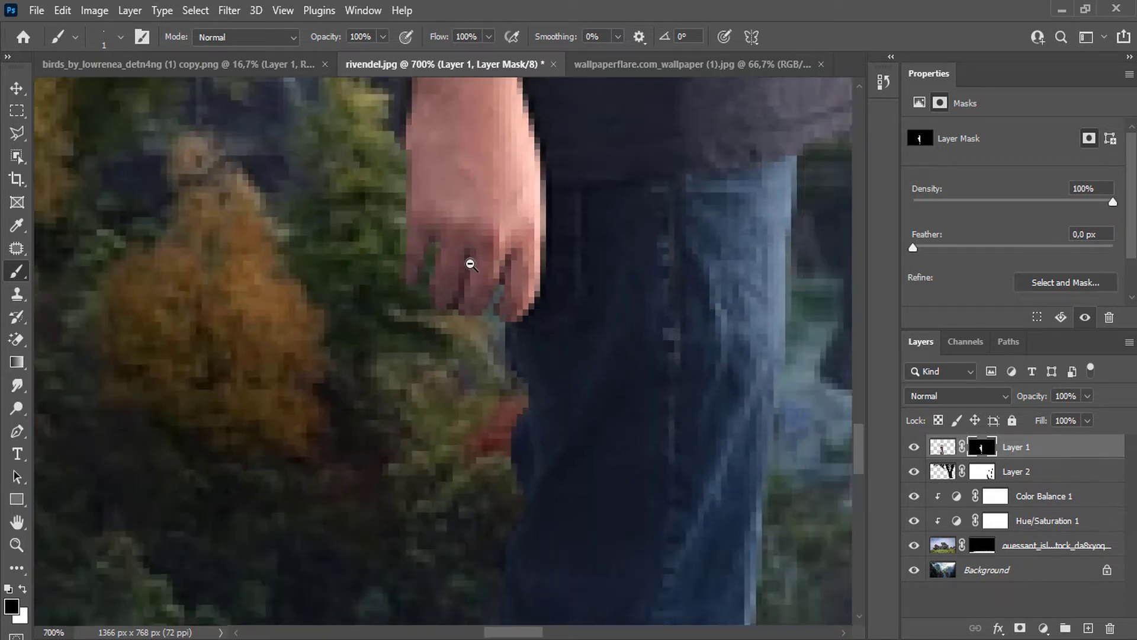
Mask out the light gap between the model's shirt and far hand with the 1 px brush.
scroll(657, 152, up, 10)
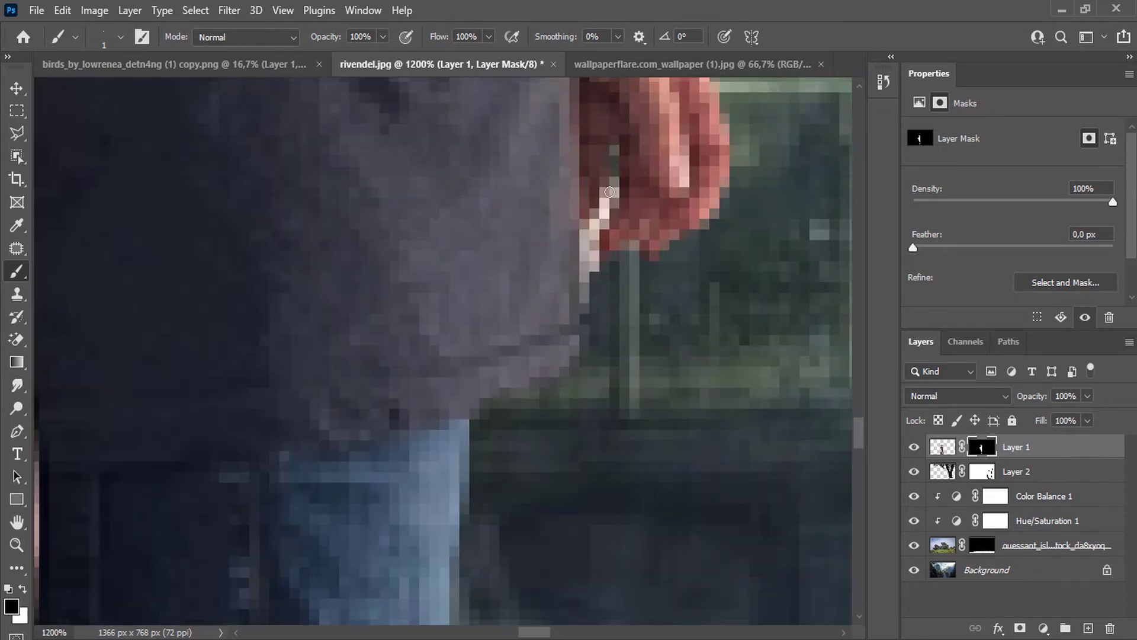
drag(610, 191, 586, 292)
mouse_move(598, 230)
mouse_down()
mouse_move(588, 295)
mouse_move(591, 234)
mouse_move(619, 172)
mouse_up()
scroll(610, 183, down, 10)
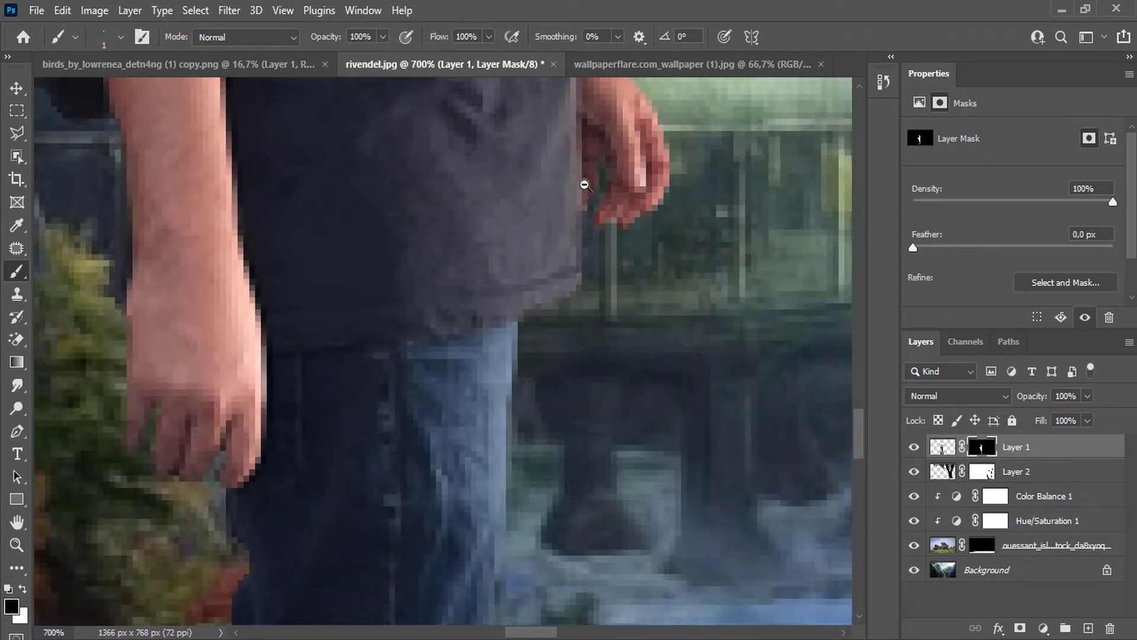
Clean up the light fringe along the top and back of the model's hair on Layer 1's mask.
scroll(418, 278, up, 1)
scroll(418, 279, up, 8)
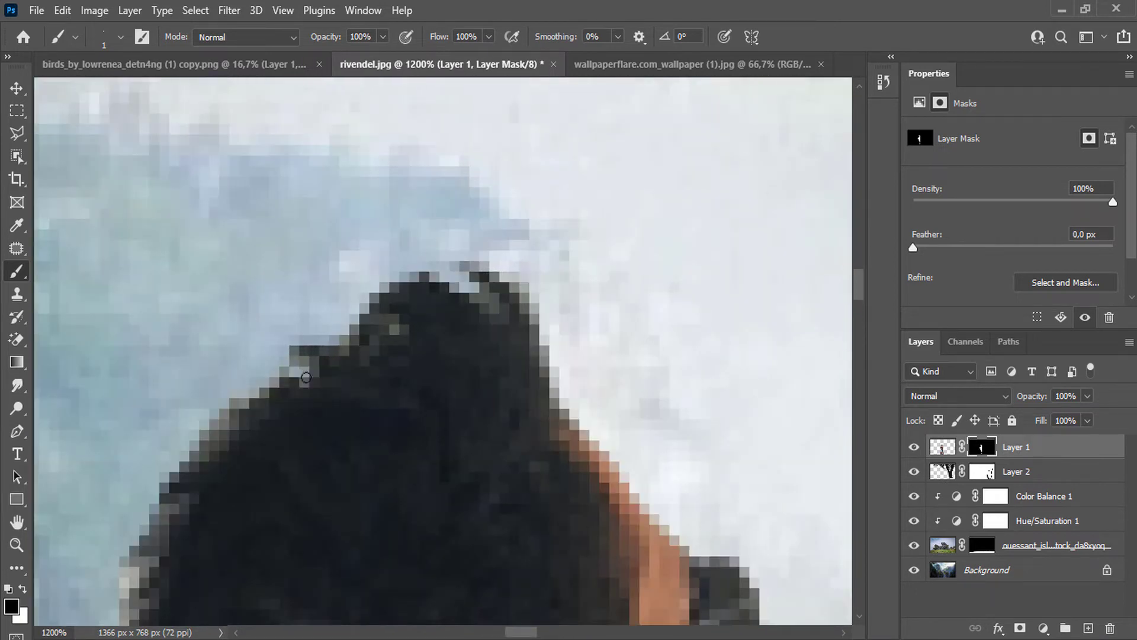
scroll(239, 363, down, 3)
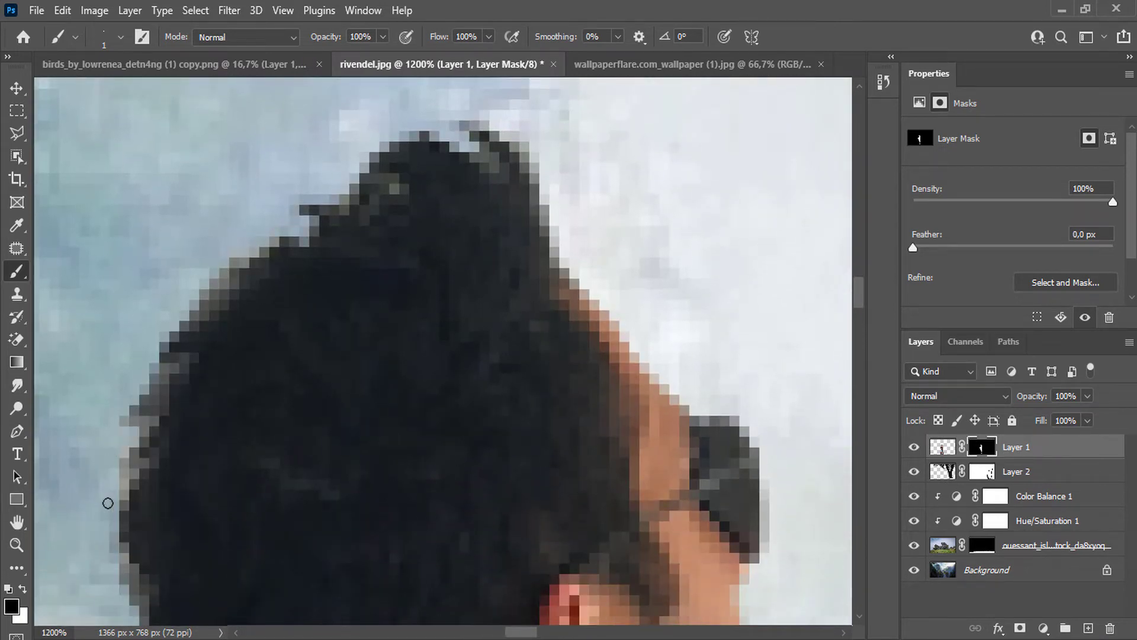
scroll(233, 421, down, 9)
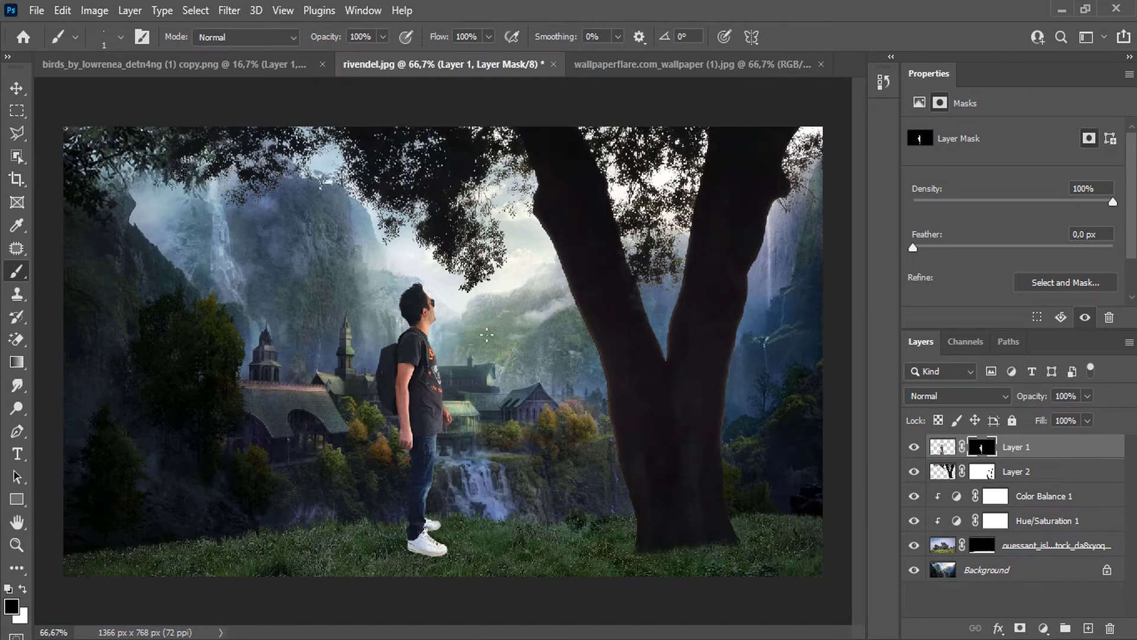
Add a Hue/Saturation adjustment above Color Balance 1, set its lightness to -61 and clip it to the grass layers.
click(1054, 501)
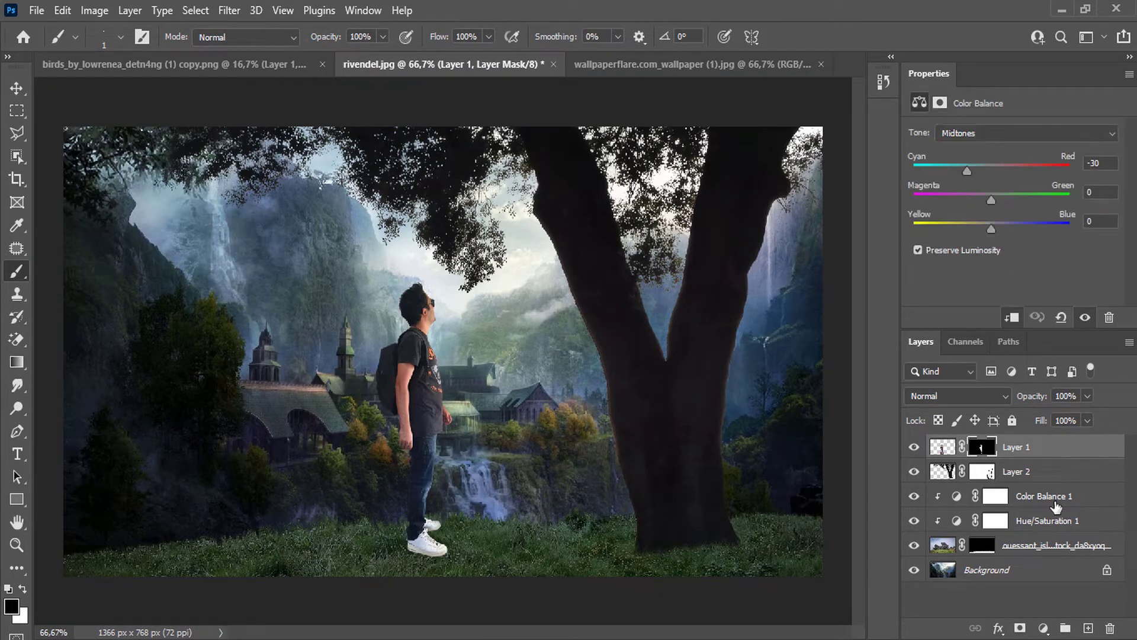
click(1043, 627)
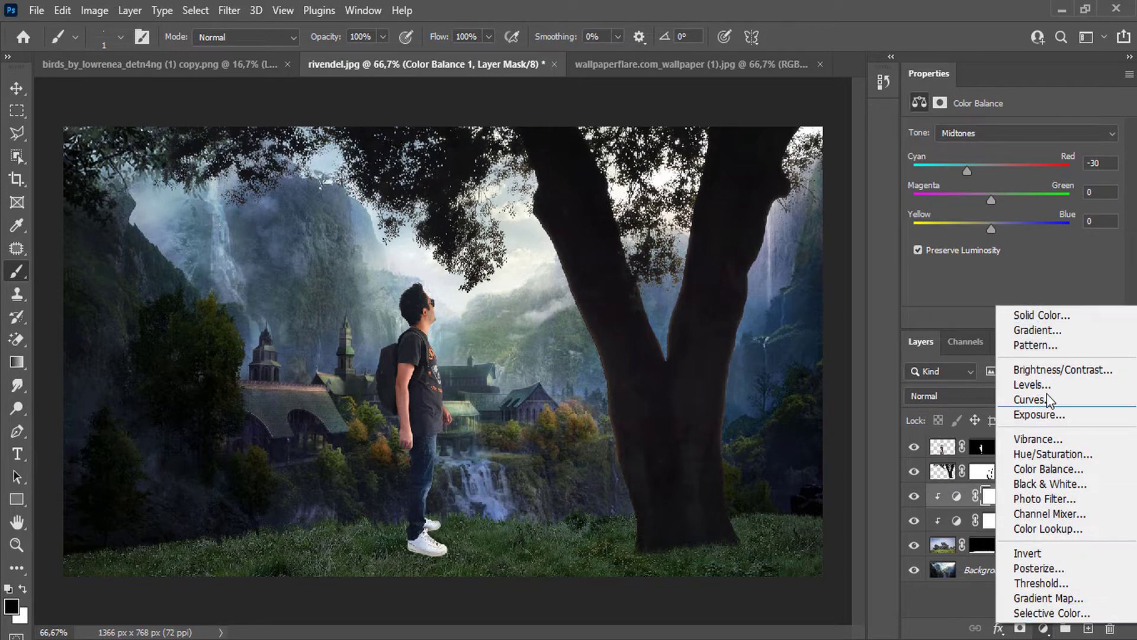
click(1060, 453)
drag(1013, 268, 952, 278)
right_click(1054, 496)
click(927, 366)
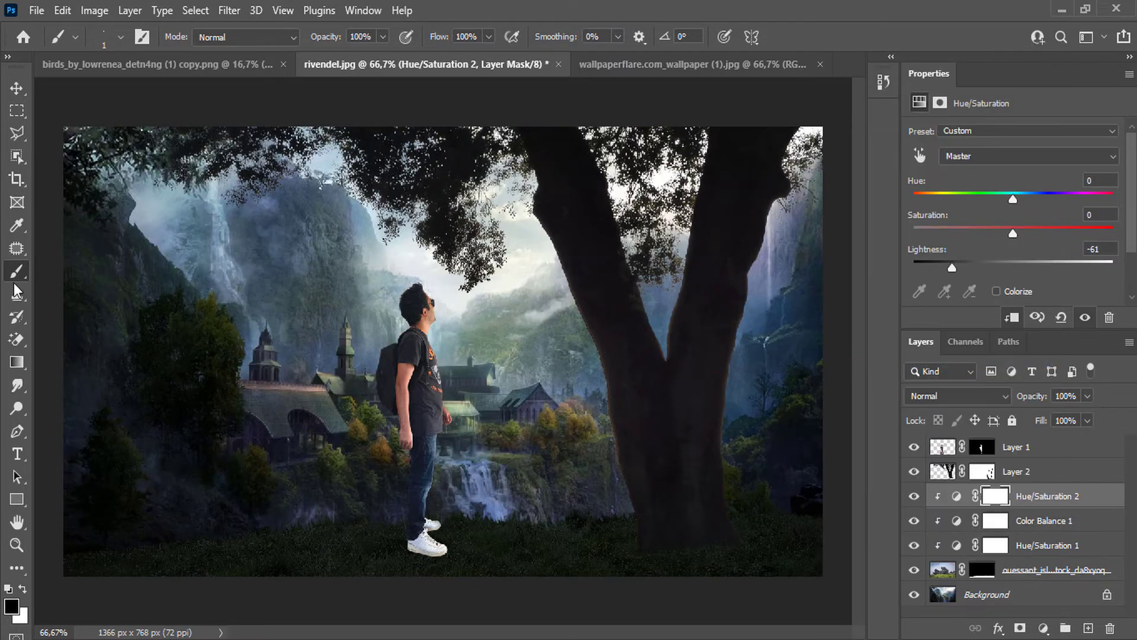
Brush the Hue/Saturation 2 mask over the grass beside the model with a 199 px Soft Round brush at 33% opacity, restoring brighter areas.
right_click(417, 474)
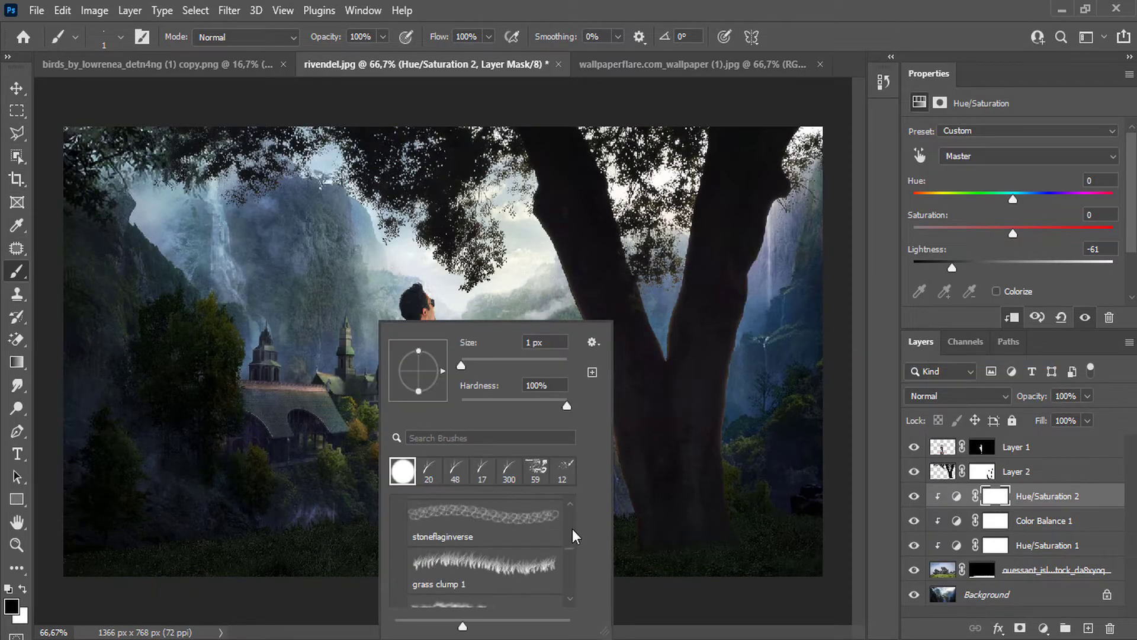
scroll(573, 536, up, 5)
click(399, 507)
click(485, 540)
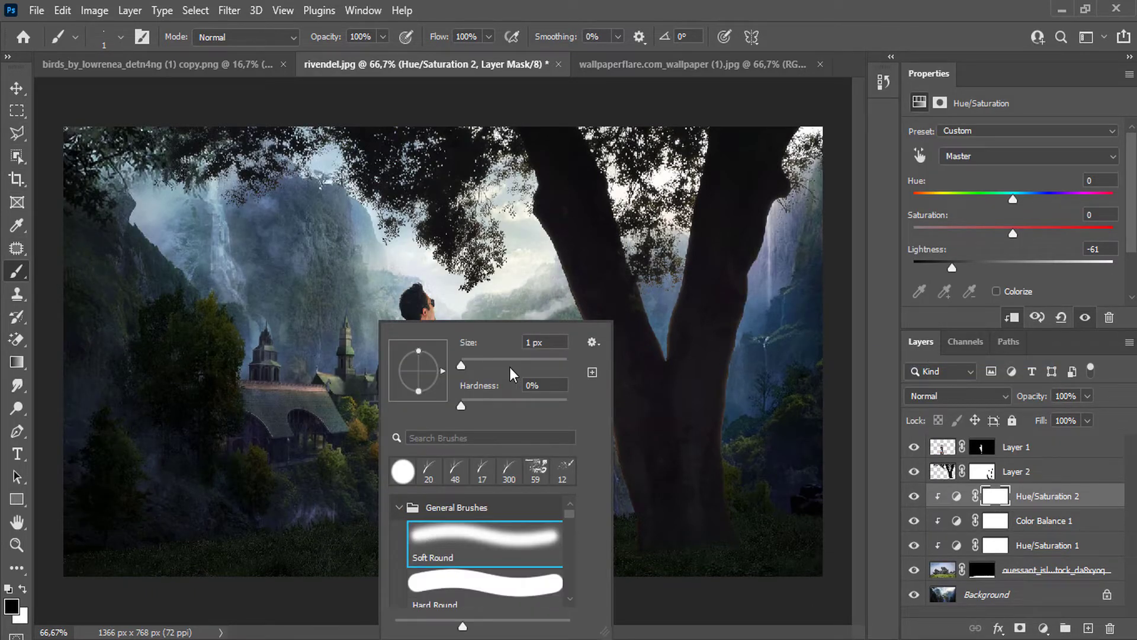
click(523, 365)
click(540, 361)
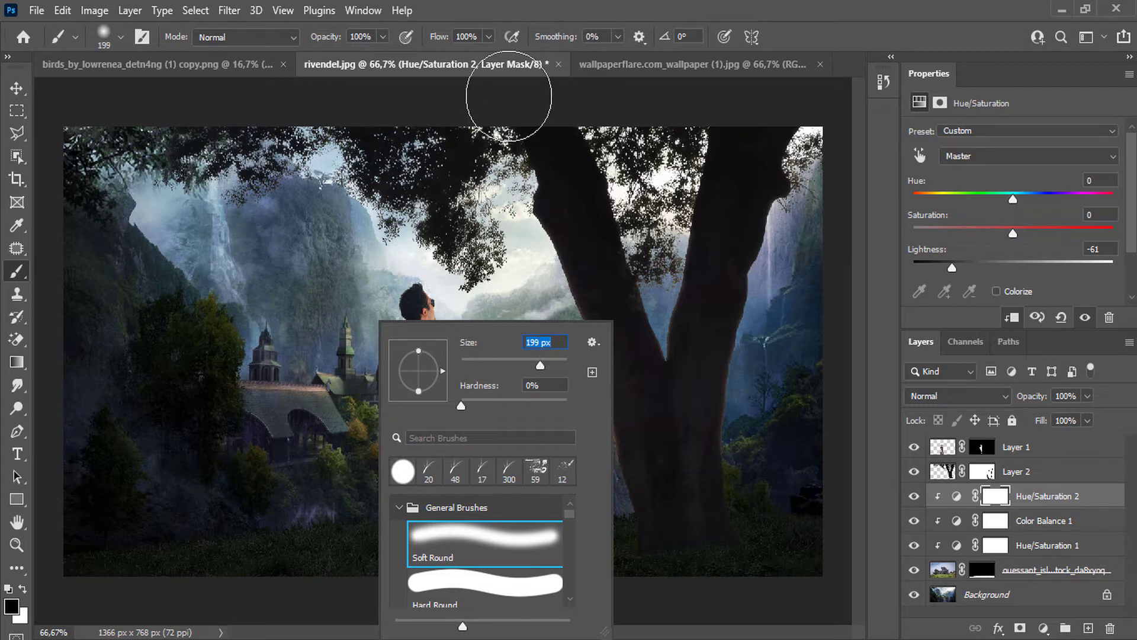
click(383, 36)
click(331, 55)
drag(340, 502, 84, 574)
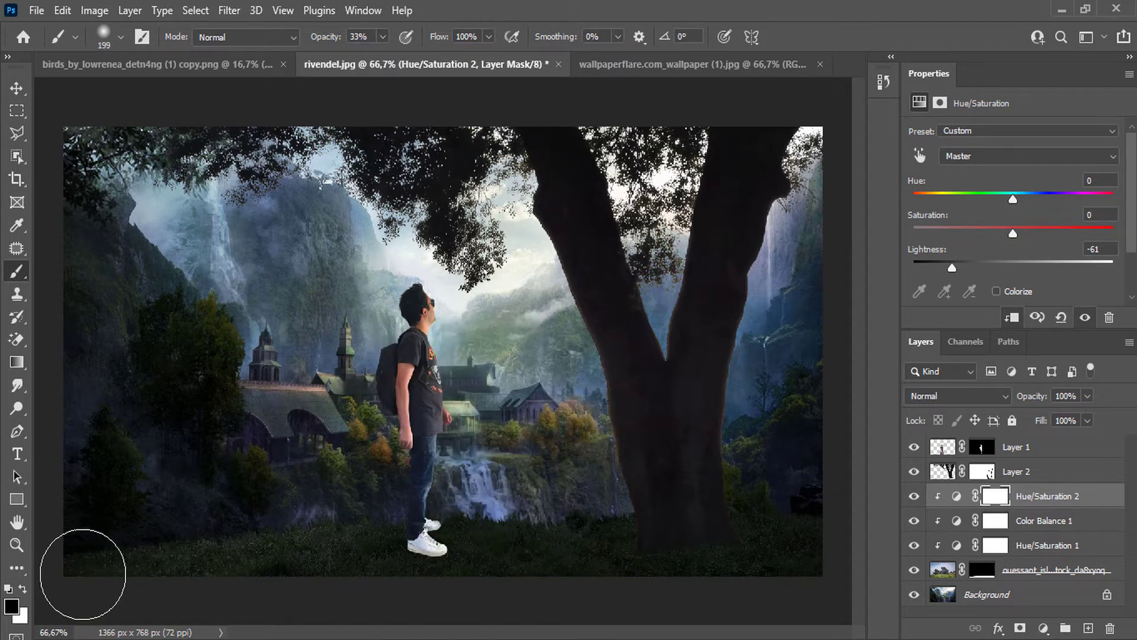
drag(266, 520, 152, 557)
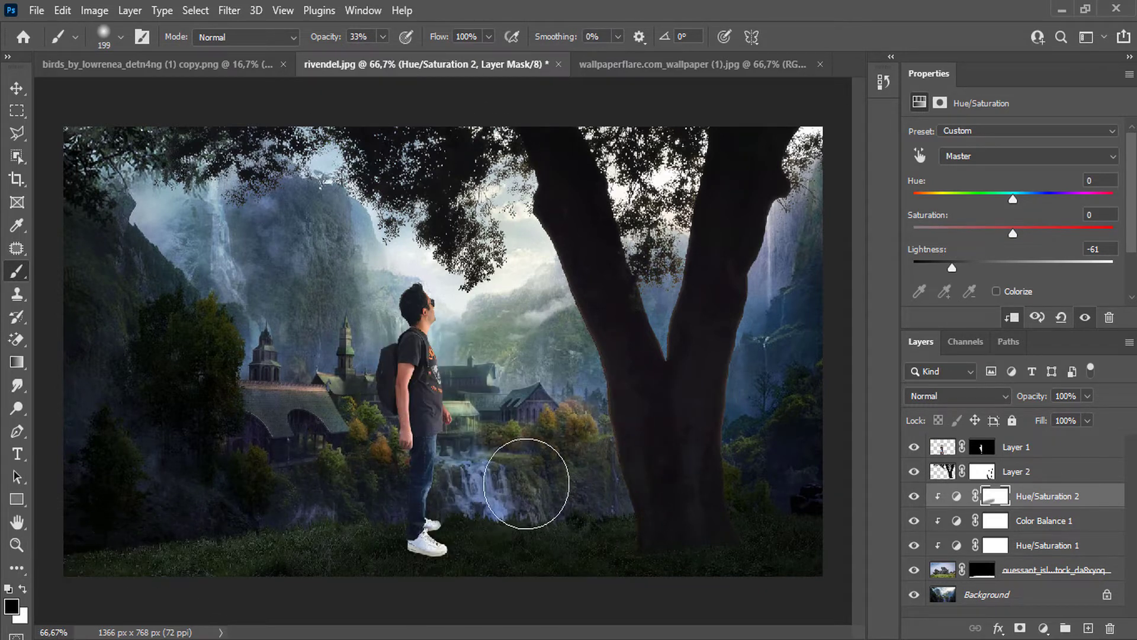
drag(552, 489, 518, 546)
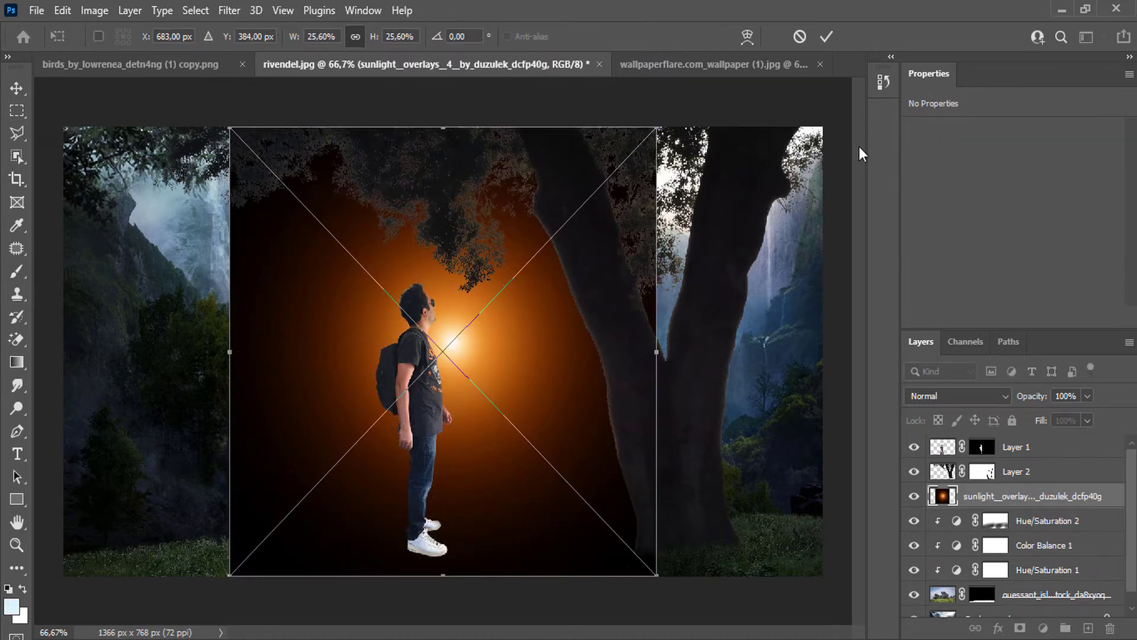
Set the sunlight overlay's blend mode to Soft Light, move its glow up toward the sky and scale it to about 28.77%.
click(954, 396)
click(947, 425)
drag(533, 308, 577, 192)
drag(230, 466, 180, 519)
Change the sunlight overlay to Screen, enlarge it to about 1116 px wide and position its glow in the sky beside the tree.
click(954, 396)
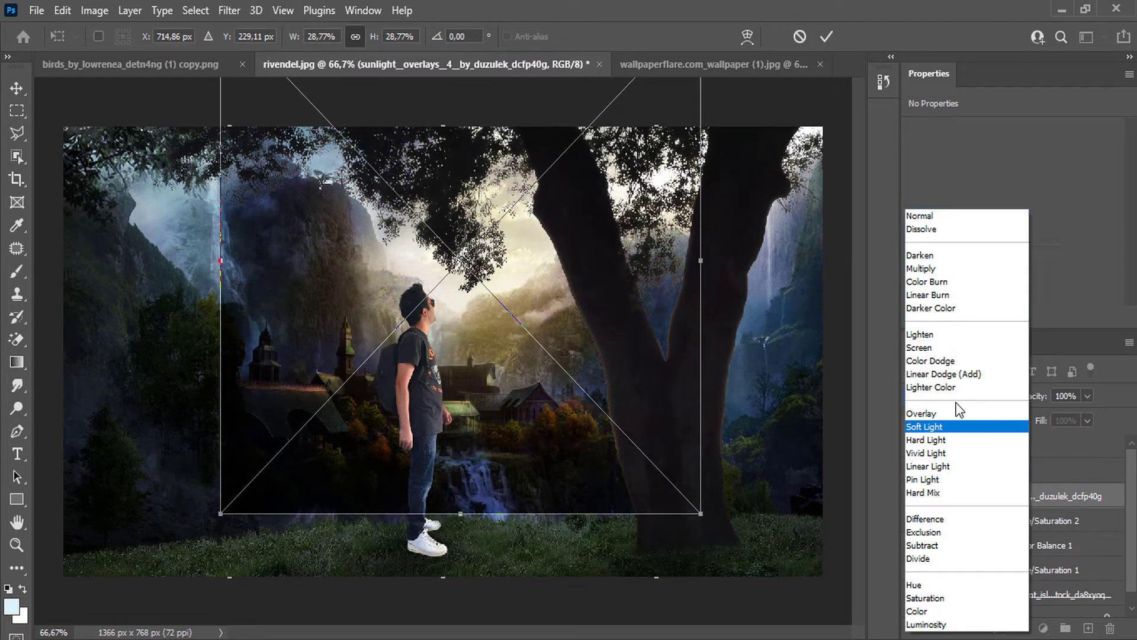
click(947, 347)
drag(530, 295, 560, 237)
drag(251, 458, 50, 536)
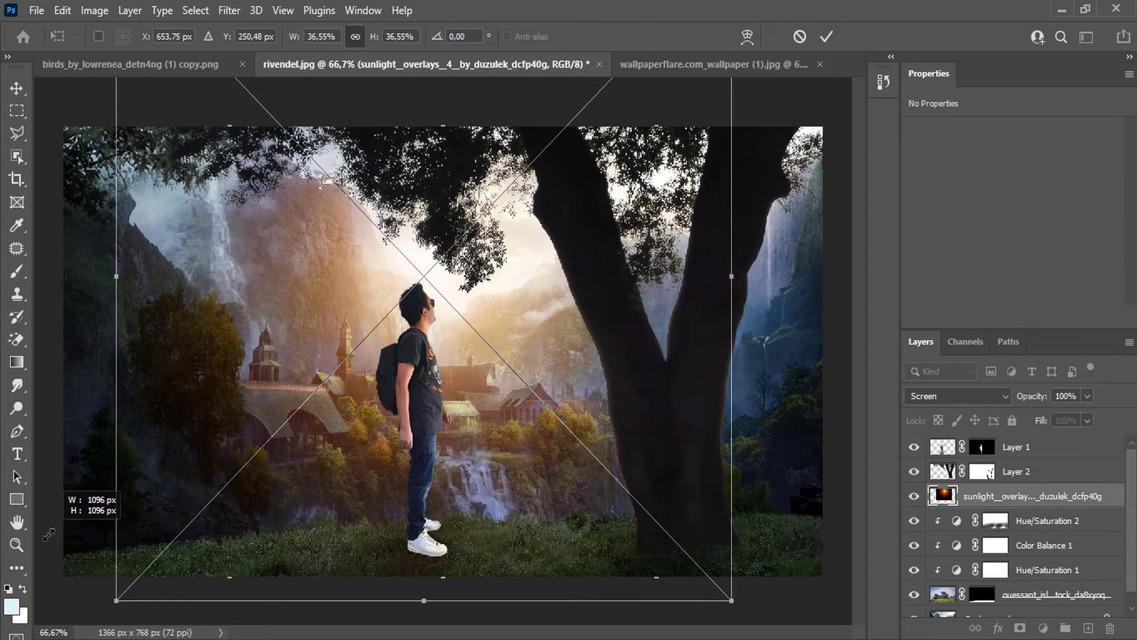
drag(158, 425, 209, 373)
click(826, 36)
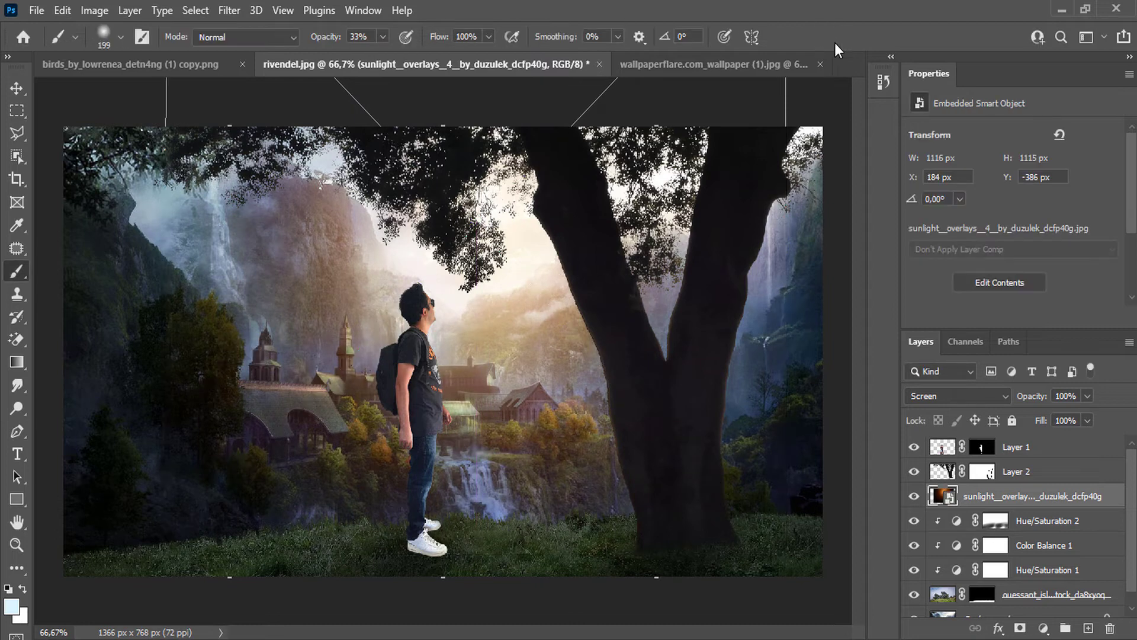
Duplicate the sunlight overlay above Layer 1 and shift the copy to about X 208 px, Y -410 px.
drag(1024, 498, 1033, 442)
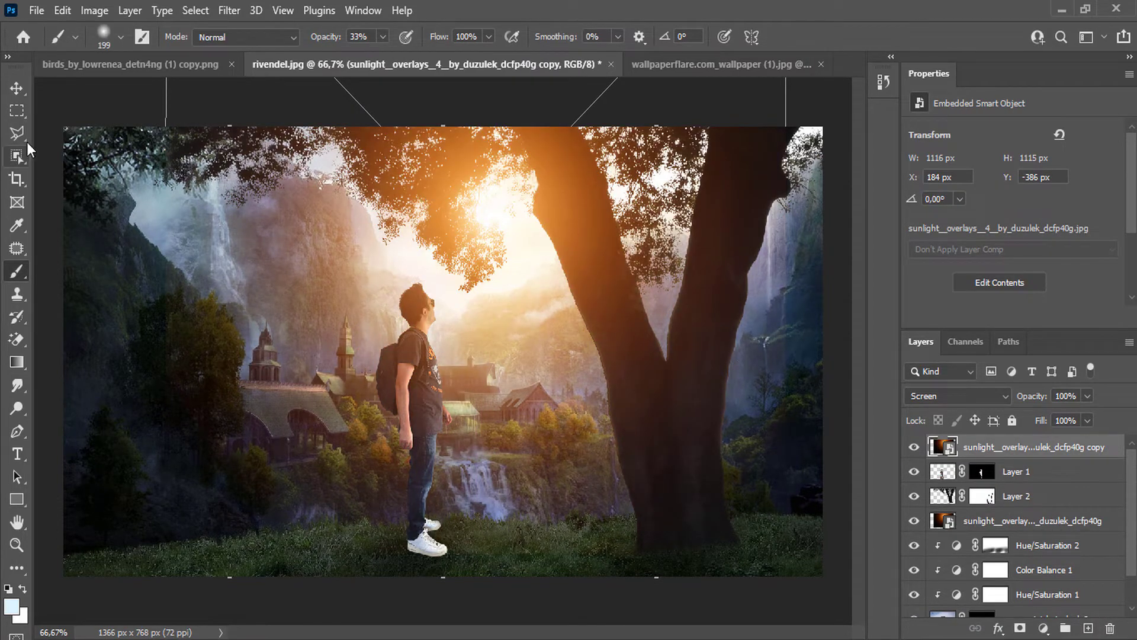
key(v)
mouse_move(516, 198)
mouse_down()
mouse_move(644, 169)
mouse_move(535, 195)
mouse_move(513, 186)
mouse_up()
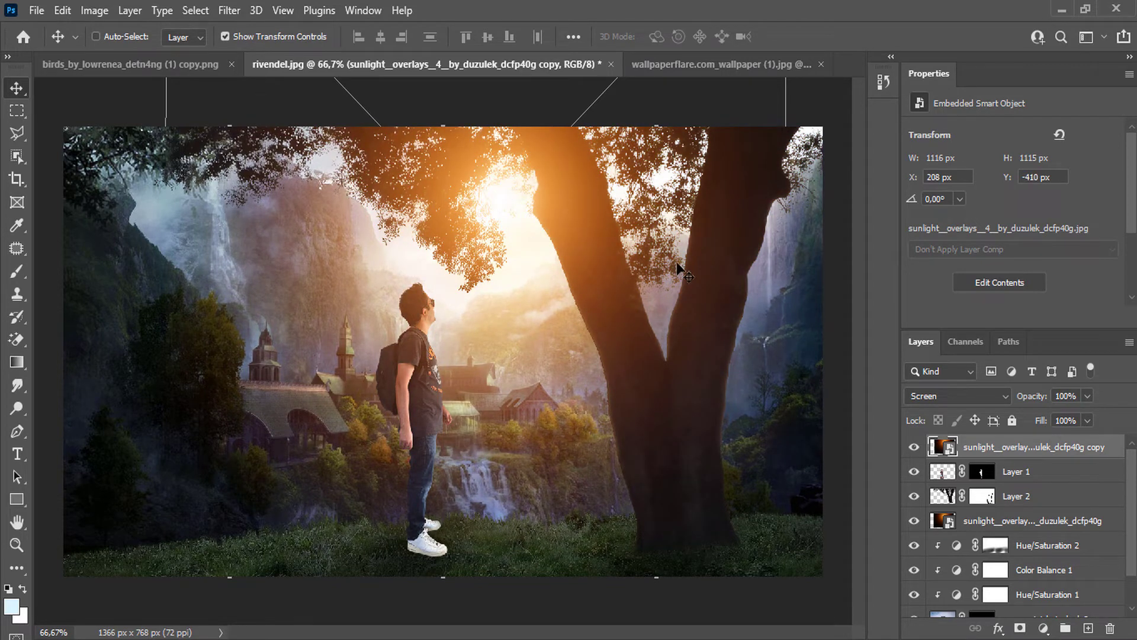
Warm the grass by shifting Color Balance 1's midtones toward red and yellow, and set Hue/Saturation 1's saturation to -62.
scroll(1017, 591, down, 1)
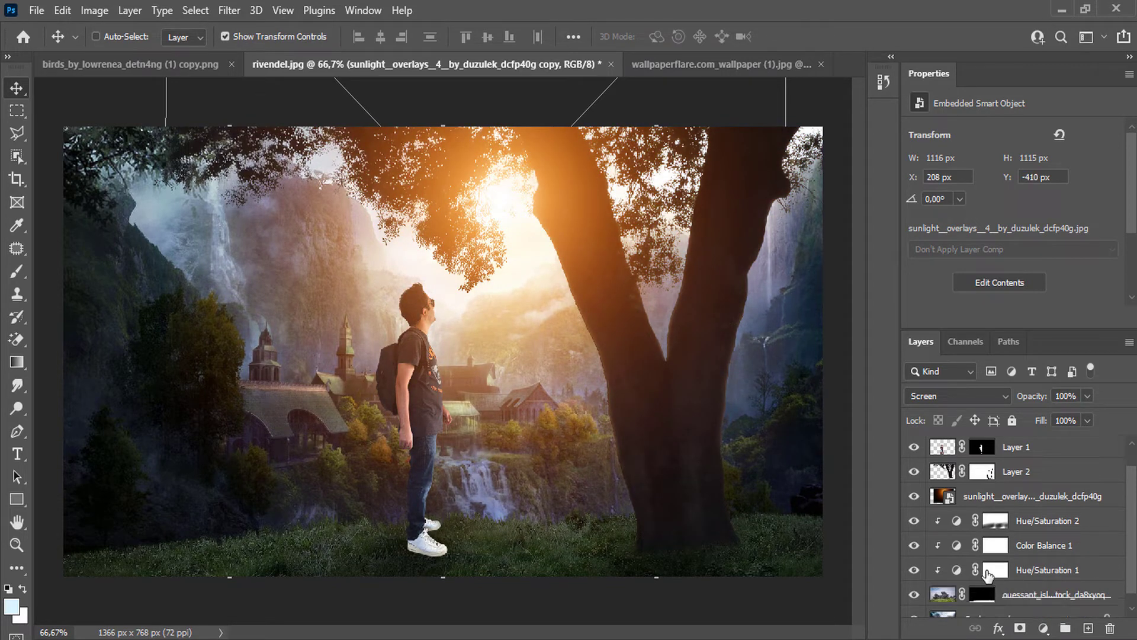
click(955, 548)
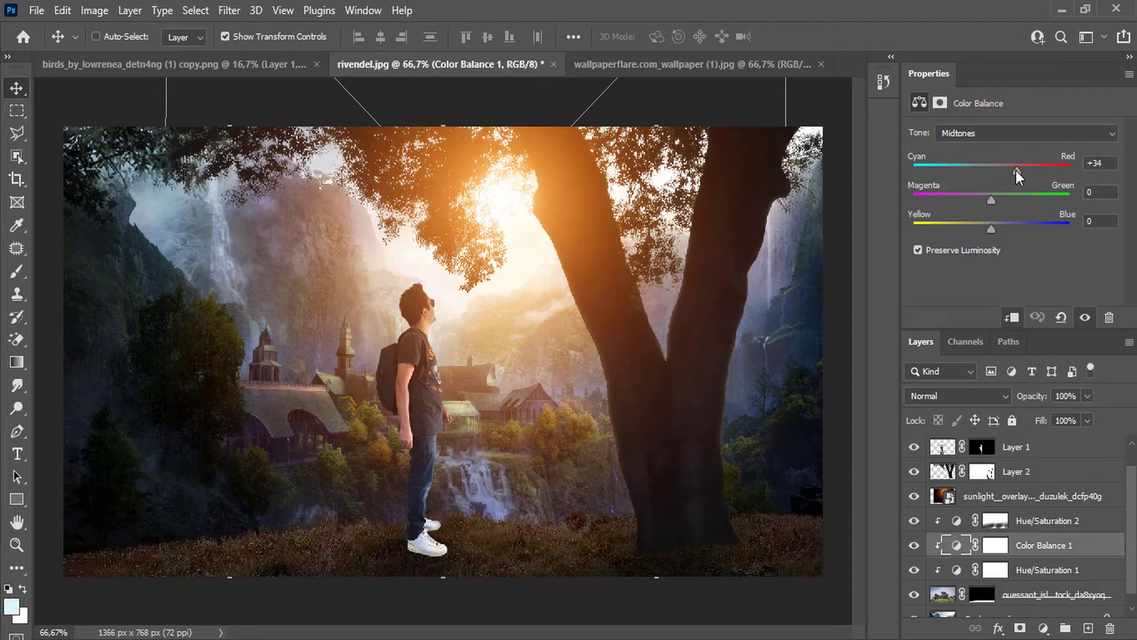
drag(1015, 171, 1007, 170)
drag(991, 228, 978, 232)
drag(1005, 170, 998, 169)
click(956, 572)
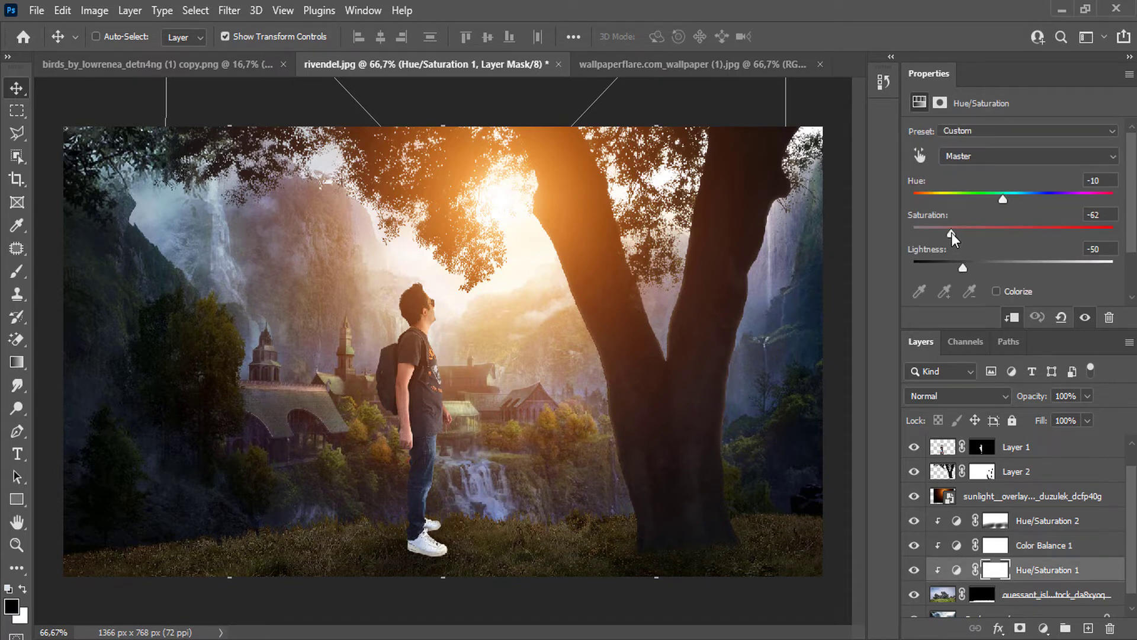
Add a clipped Curves adjustment above Hue/Saturation 1 and pull its midtones down slightly for darker, more contrasted grass.
click(1044, 627)
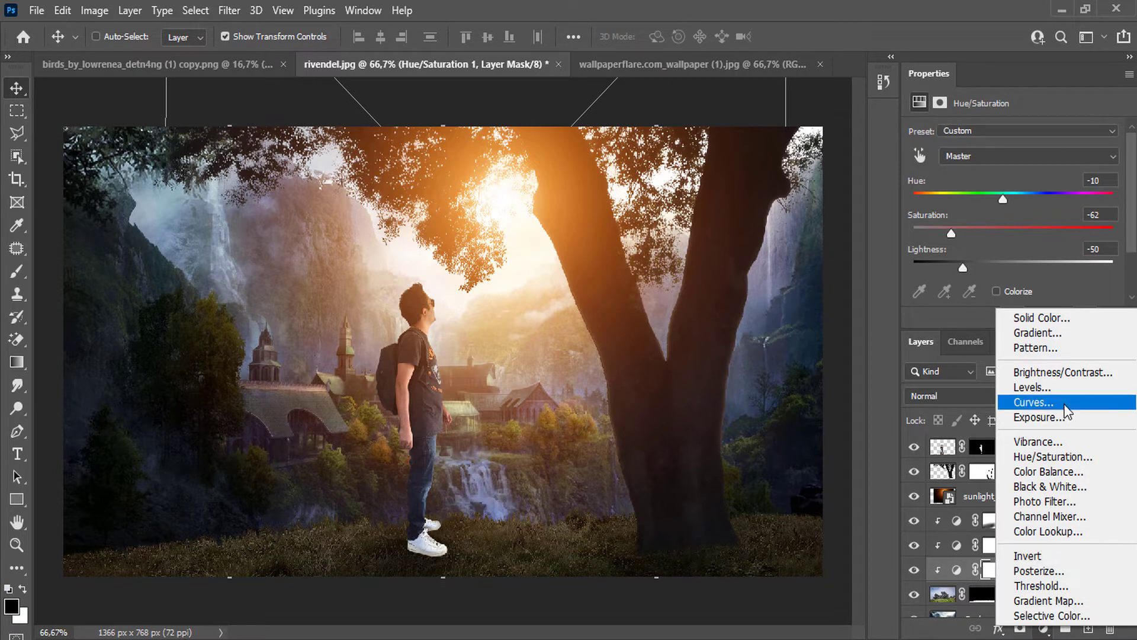
click(1066, 409)
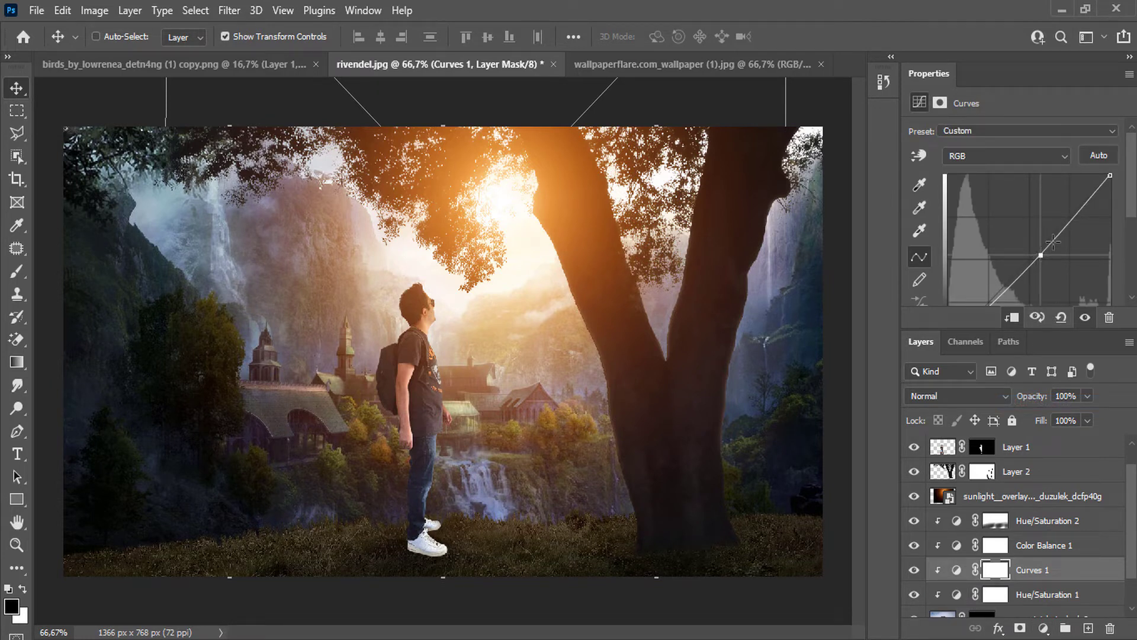
drag(1053, 242, 1053, 236)
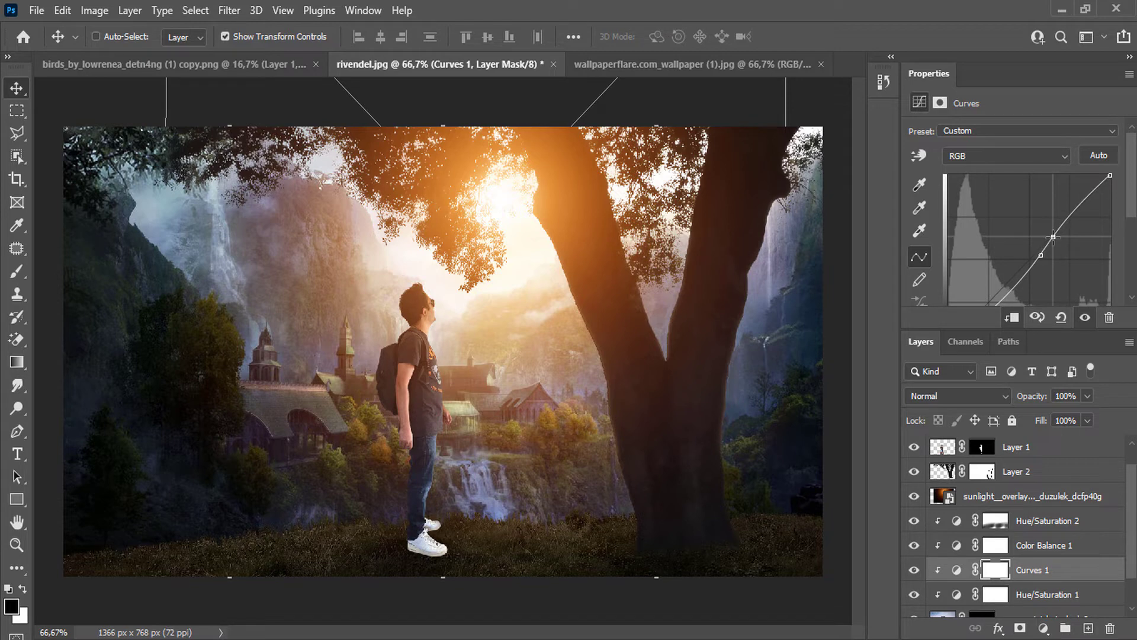
Add a Curves adjustment clipped to the model on Layer 1 and lower its midtones slightly.
click(1007, 446)
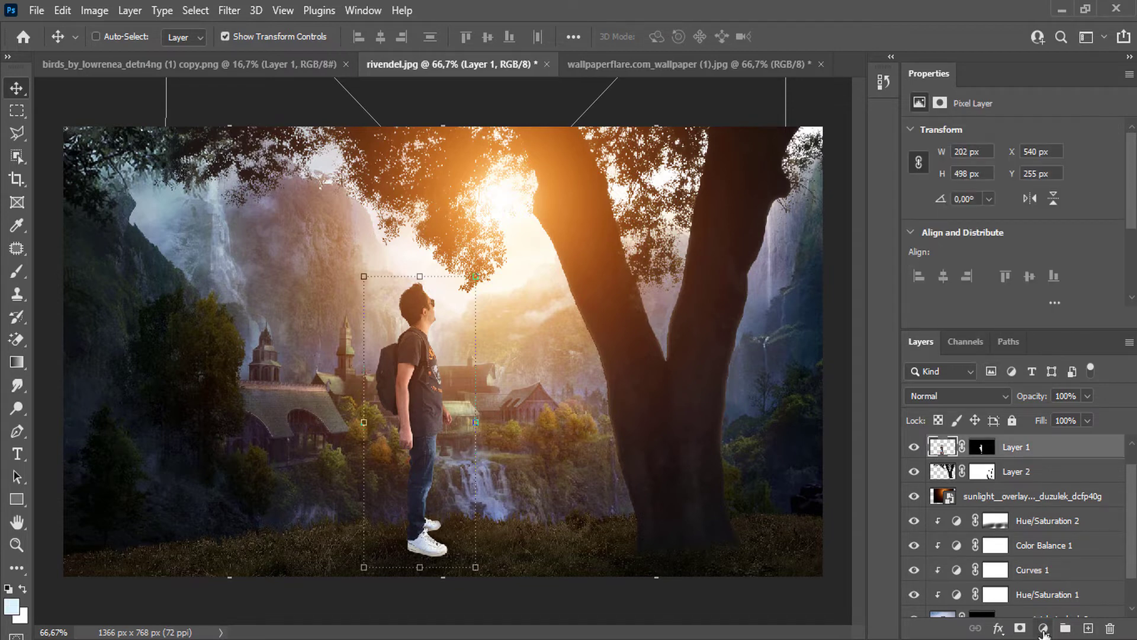
click(1043, 627)
click(1037, 406)
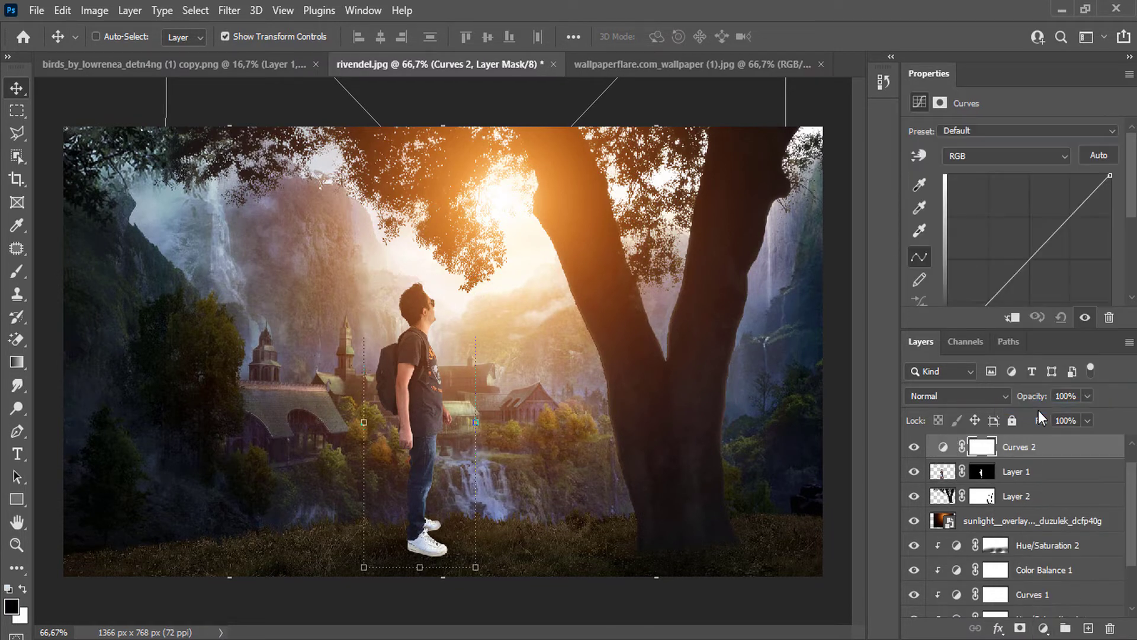
right_click(1034, 447)
click(889, 365)
click(1043, 254)
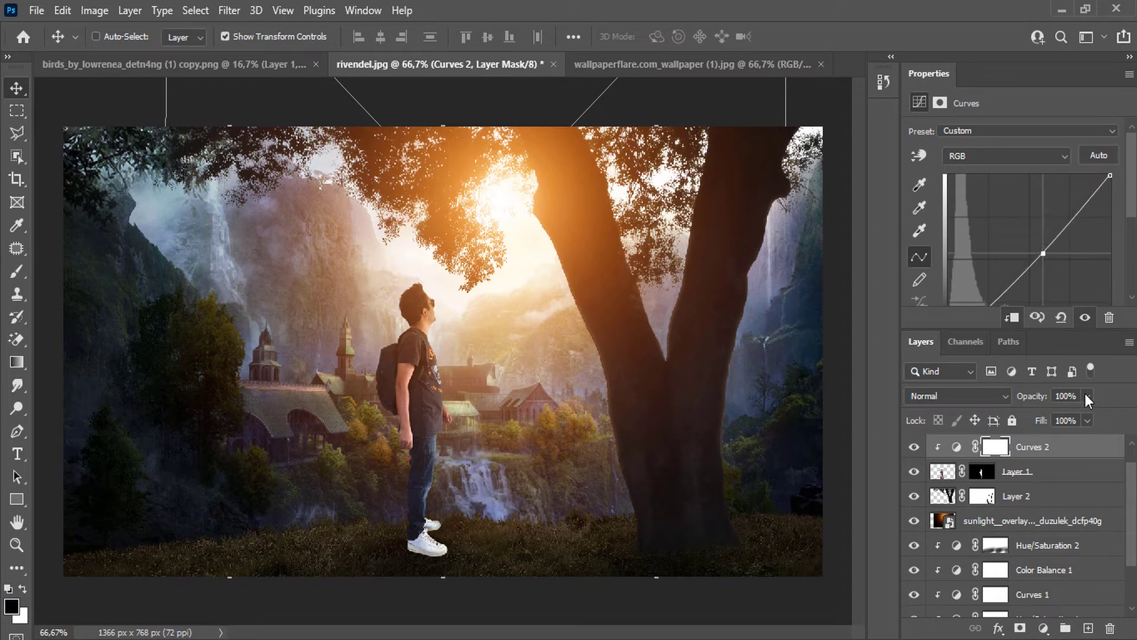
Give Layer 1 an Inner Shadow in Screen mode, coloured orange sampled from the sunlit glow by the tree.
click(1043, 472)
right_click(1043, 472)
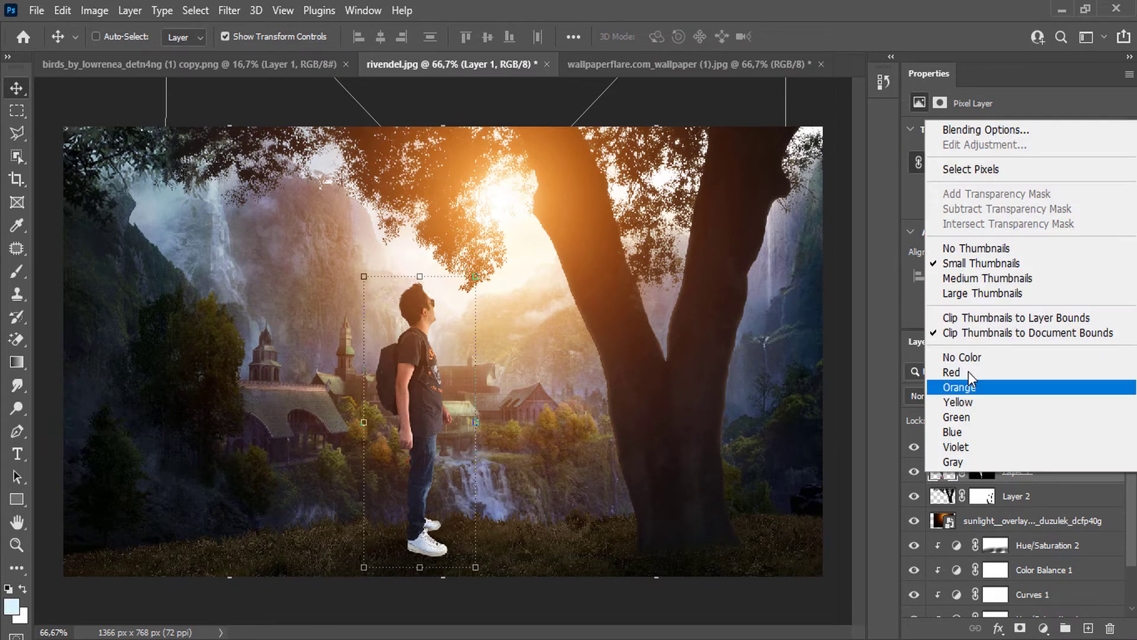
click(1002, 135)
drag(996, 139, 1100, 128)
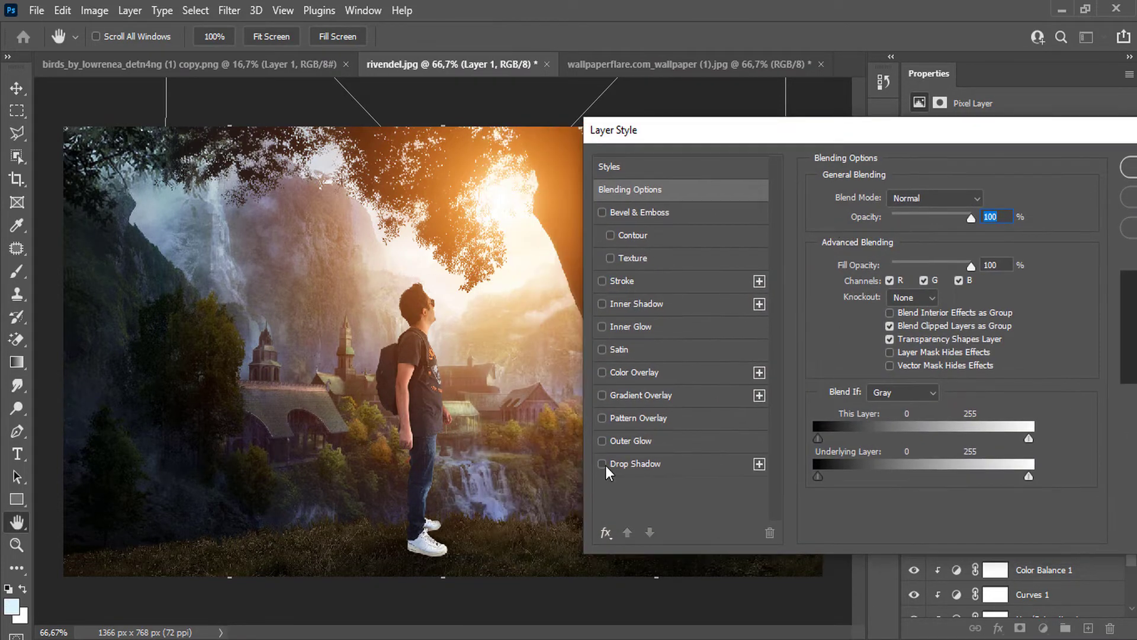
click(602, 303)
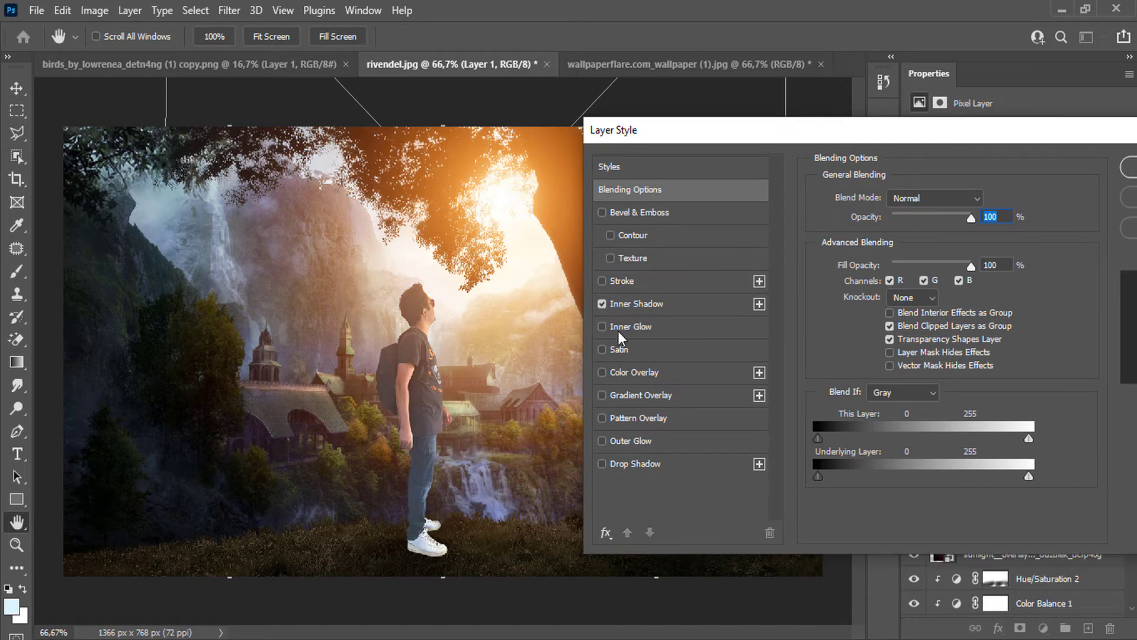
click(636, 303)
click(985, 196)
click(535, 214)
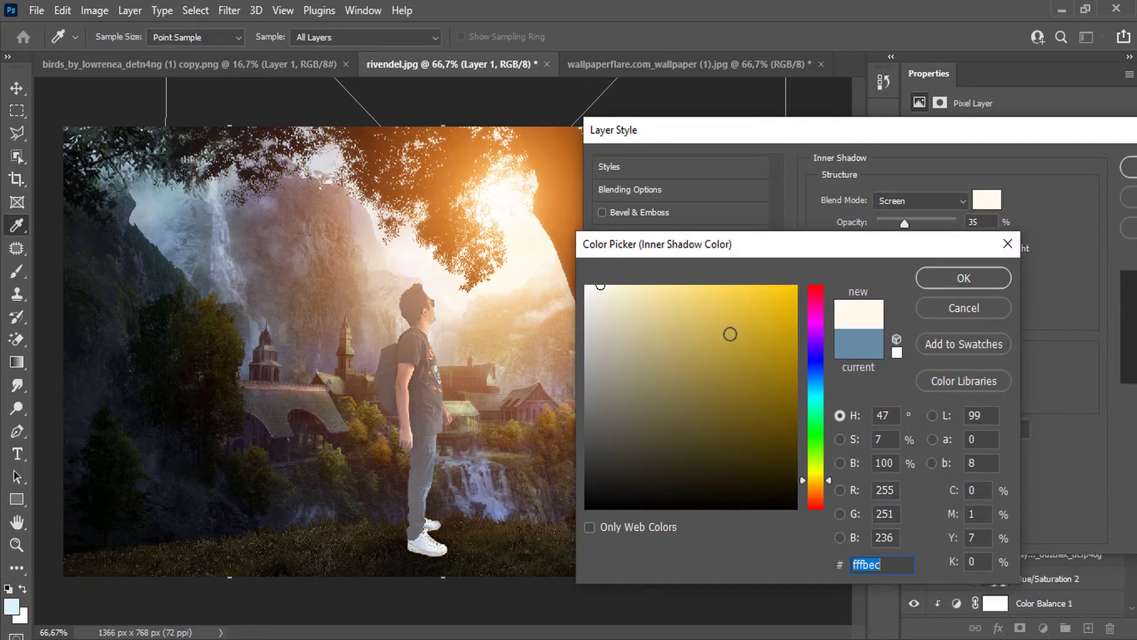
click(559, 168)
click(958, 278)
Set the model's inner shadow to distance 3 px, choke 13% and size about 10 px, and apply the style.
drag(915, 318, 890, 324)
drag(887, 278, 879, 322)
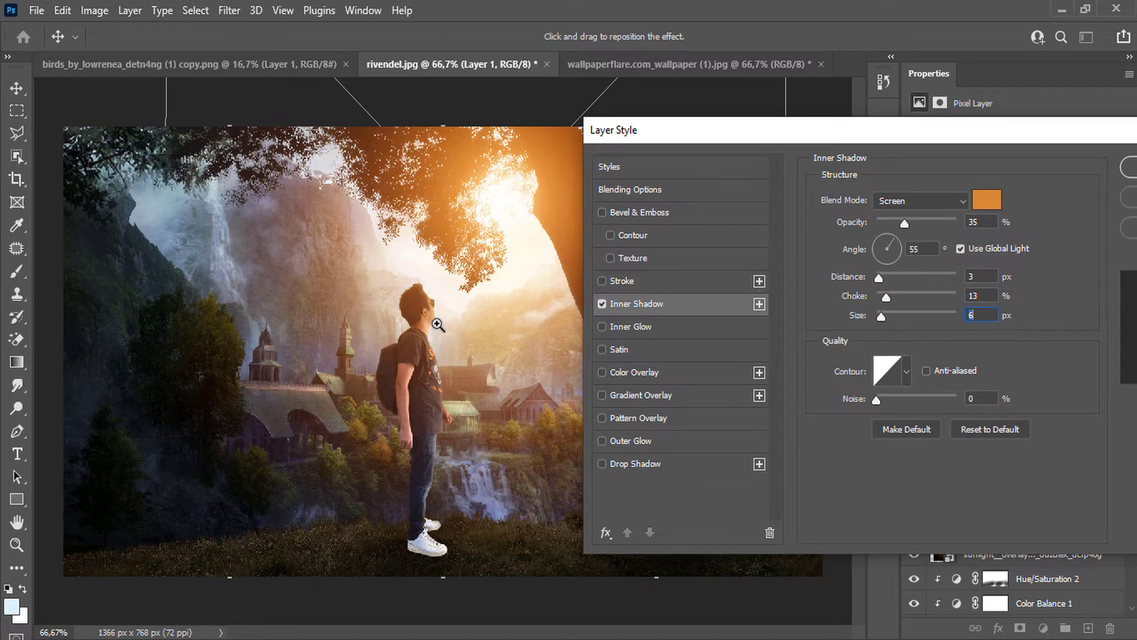
drag(436, 323, 476, 305)
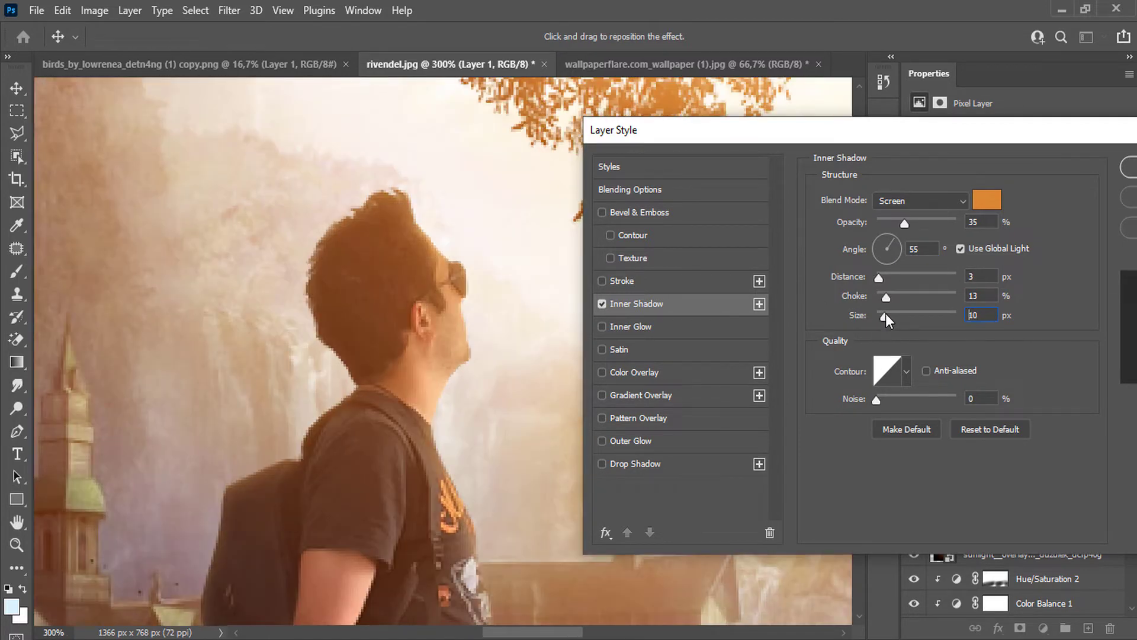
drag(886, 314, 886, 312)
click(1127, 172)
Convert Layer 1's inner shadow into its own clipped layer and add a layer mask to it.
right_click(1012, 509)
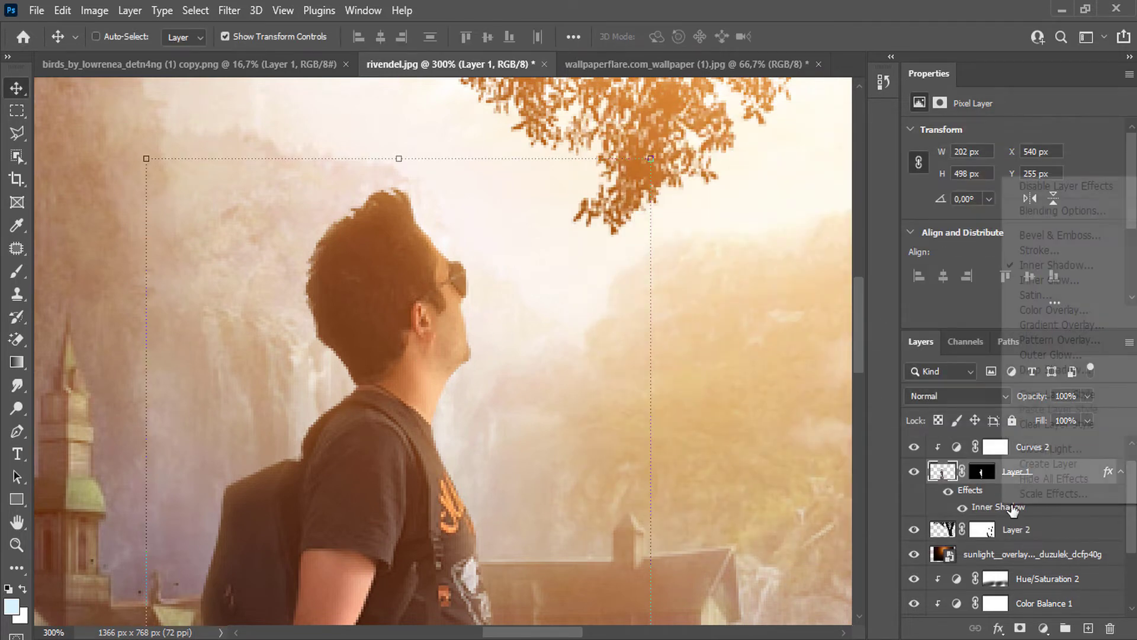
click(1042, 466)
click(494, 254)
key(ctrl+minus)
key(ctrl+minus)
key(ctrl+minus)
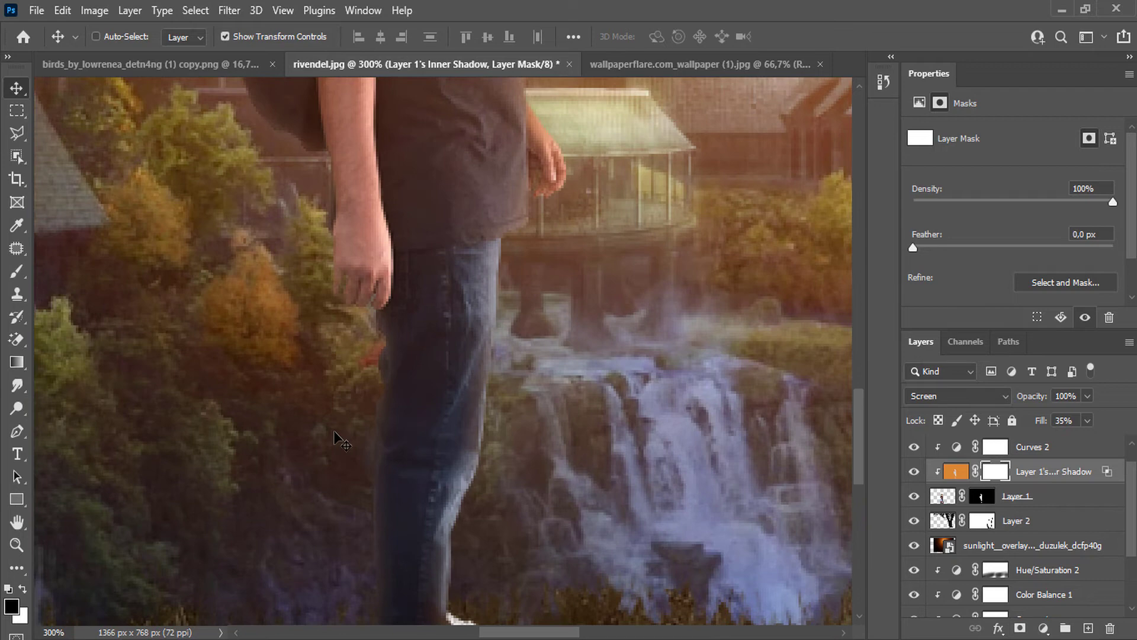
Paint the inner shadow's mask with a soft black 89 px brush at 33% opacity, removing rim light from the model's back side.
click(17, 271)
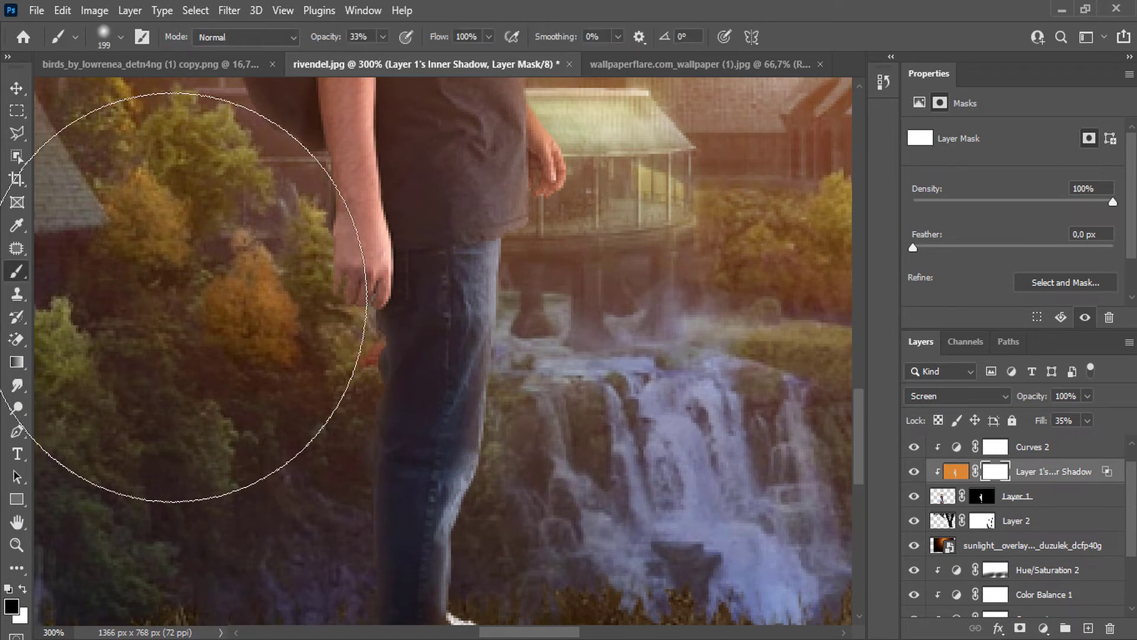
right_click(241, 321)
click(368, 366)
drag(336, 309, 311, 474)
scroll(314, 508, down, 1)
scroll(302, 486, down, 3)
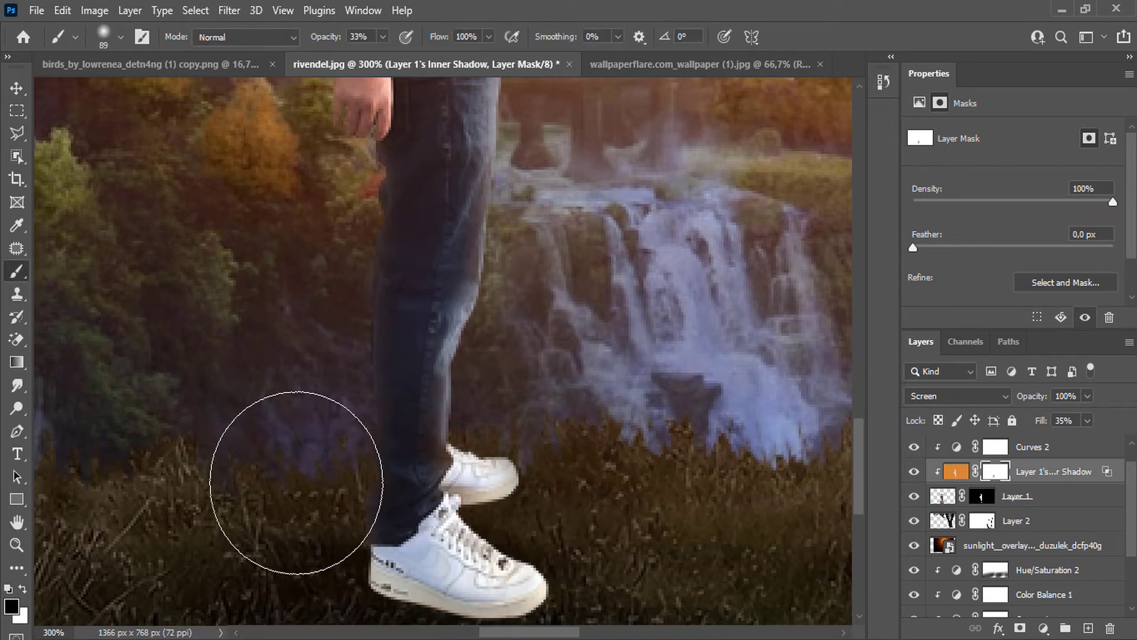
scroll(274, 437, up, 8)
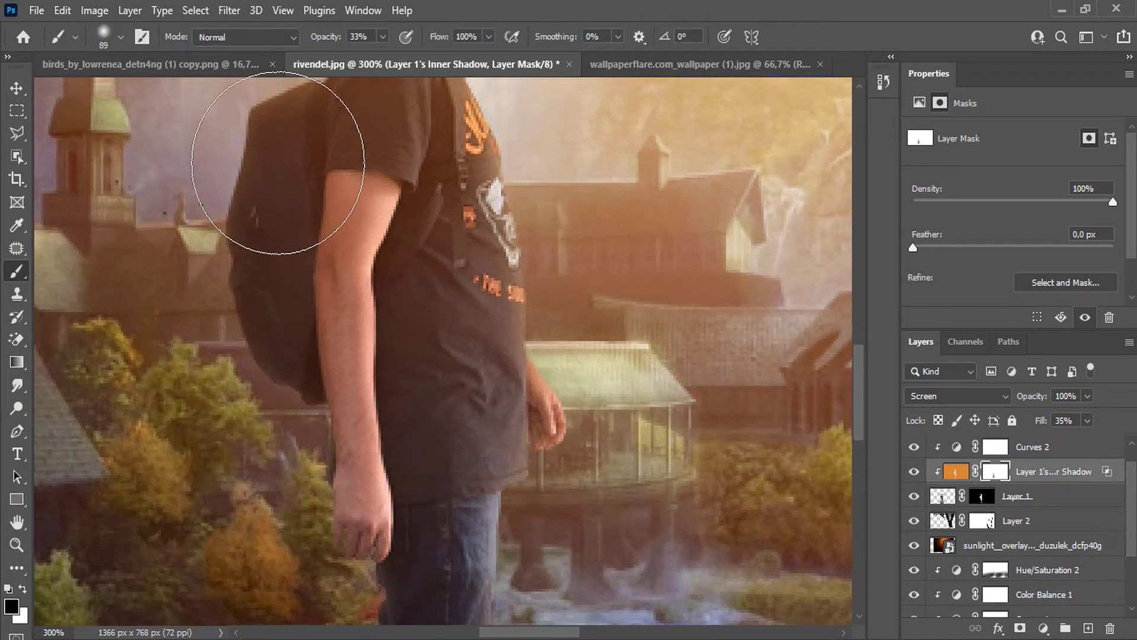
scroll(296, 195, up, 4)
scroll(248, 427, down, 5)
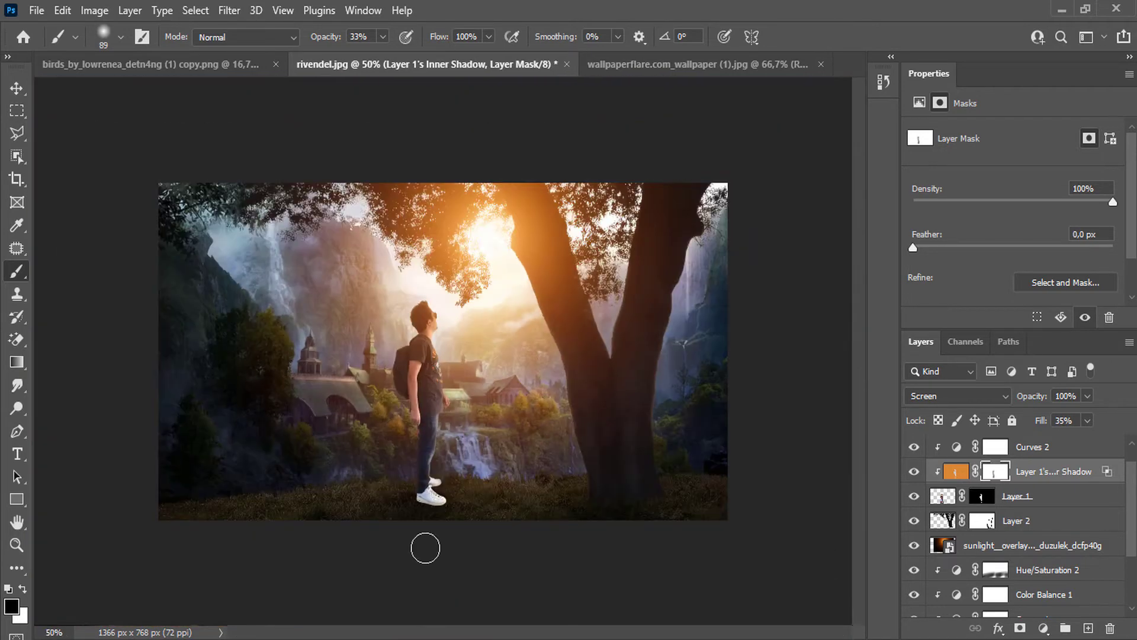
Paint black on Layer 1's mask with a 20 px grass-blade brush at 87% opacity, blending the front shoe's sole into the grass.
click(982, 501)
scroll(412, 517, up, 6)
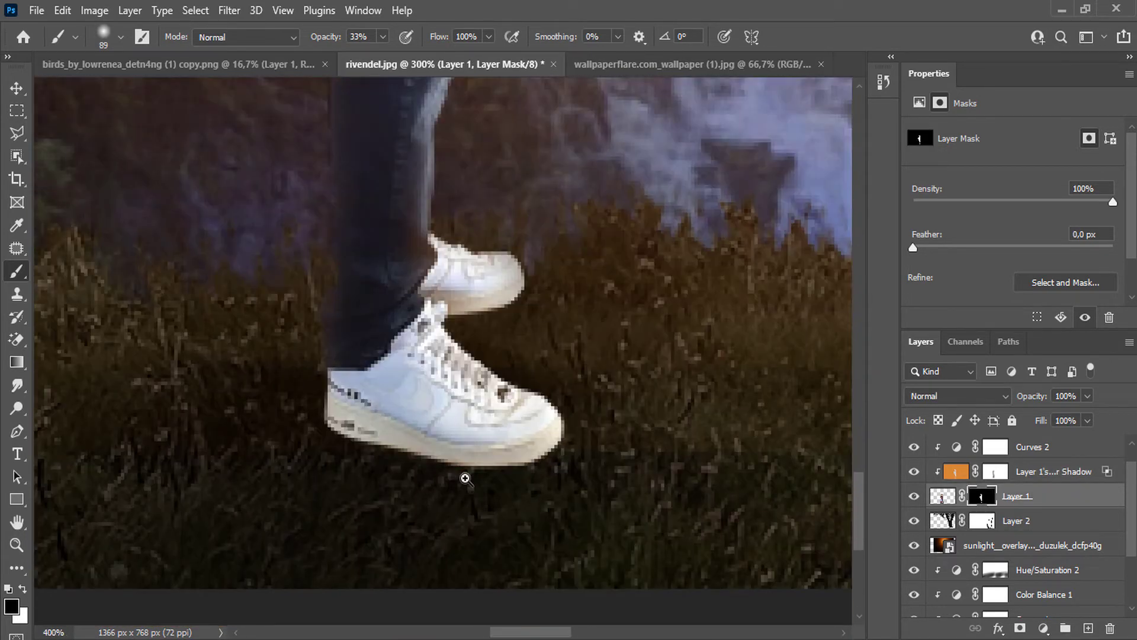
right_click(375, 405)
click(456, 471)
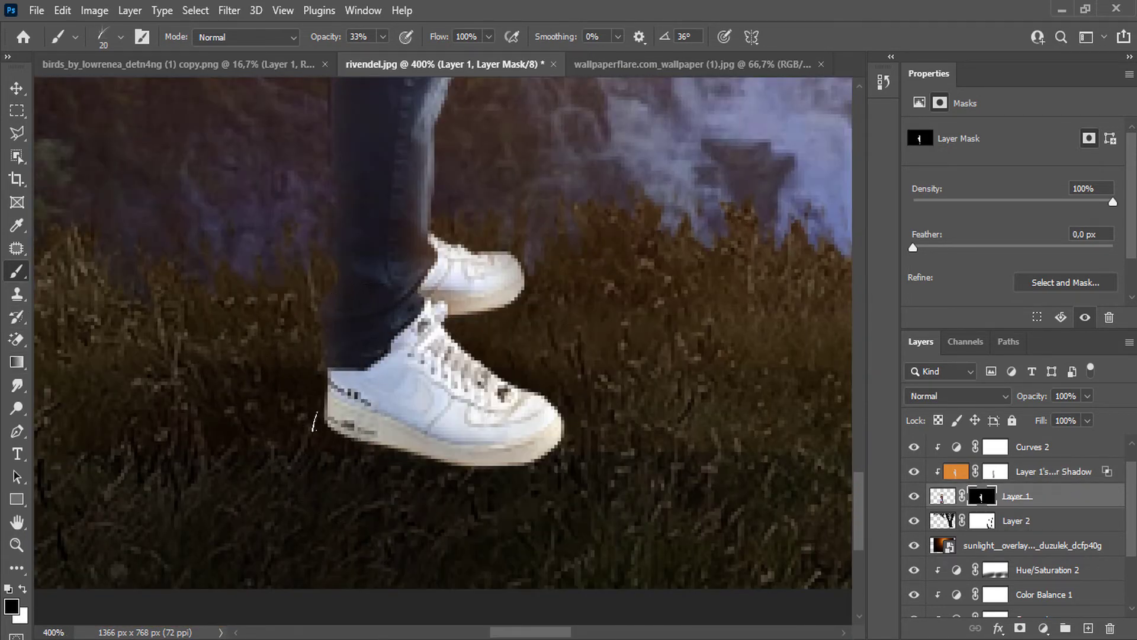
drag(383, 37, 430, 62)
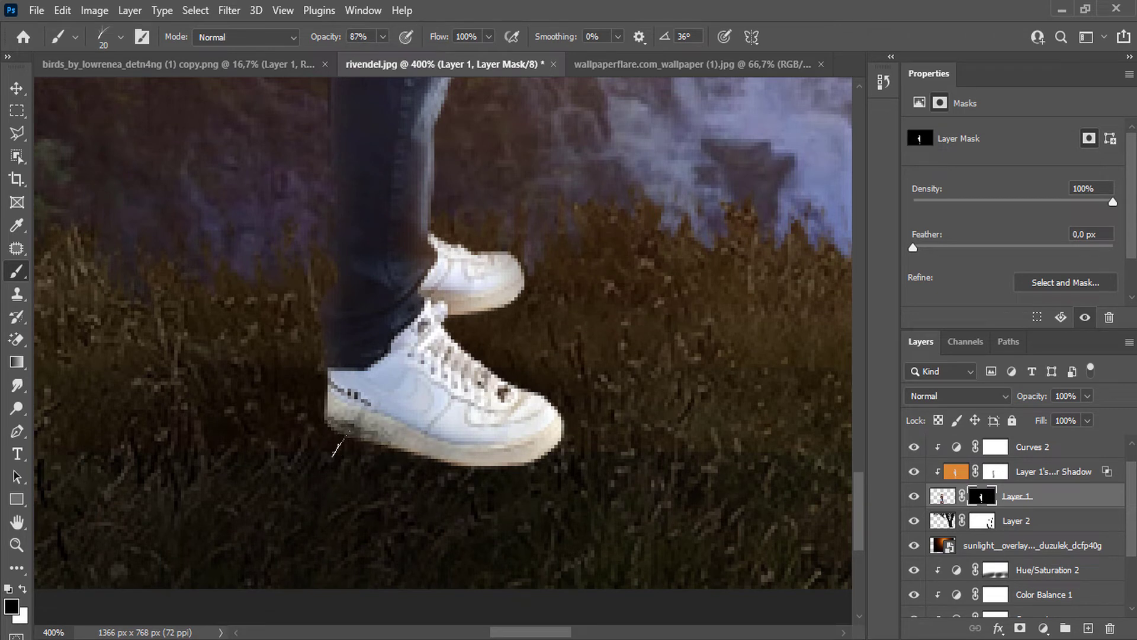
drag(365, 457, 559, 440)
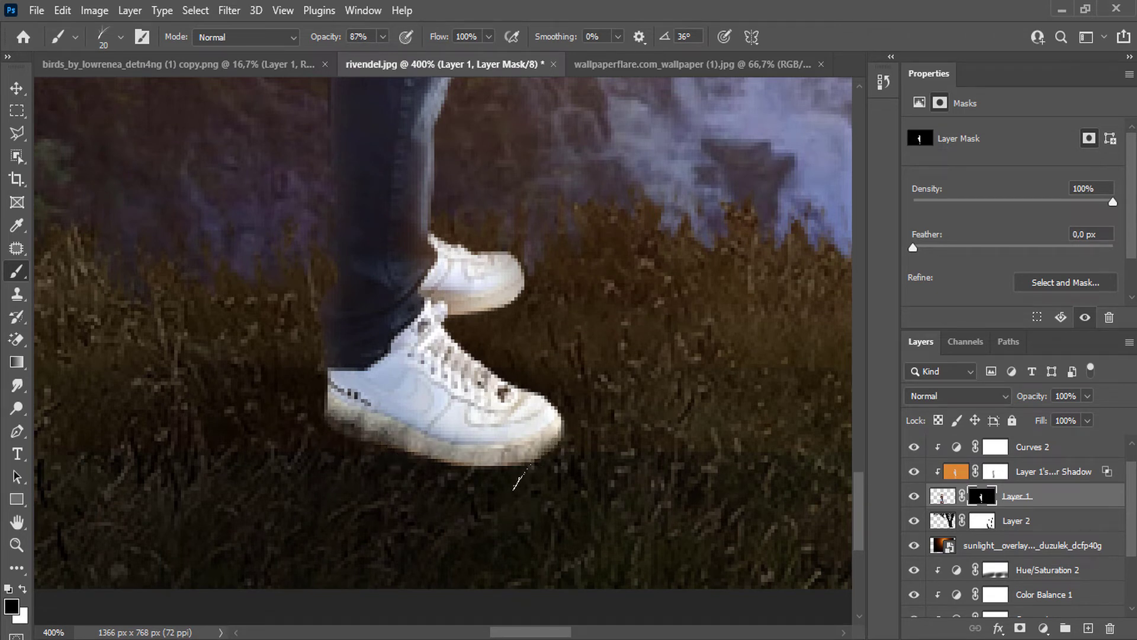
drag(522, 476, 465, 479)
mouse_move(404, 454)
mouse_down()
mouse_move(307, 443)
mouse_move(488, 467)
mouse_up()
drag(340, 436, 491, 459)
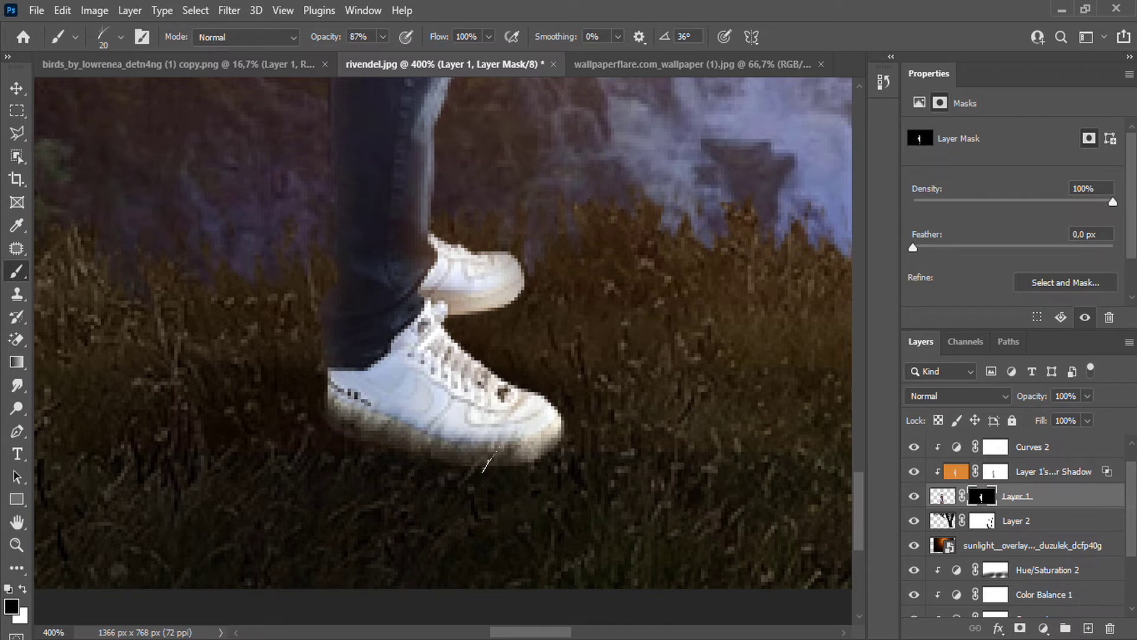
Raise the grass brush to 100% opacity and mask the lower edges of both shoes so they sink into the grass.
drag(387, 38, 404, 59)
mouse_move(330, 452)
mouse_down()
mouse_move(547, 476)
mouse_move(329, 439)
mouse_move(460, 456)
mouse_move(562, 441)
mouse_up()
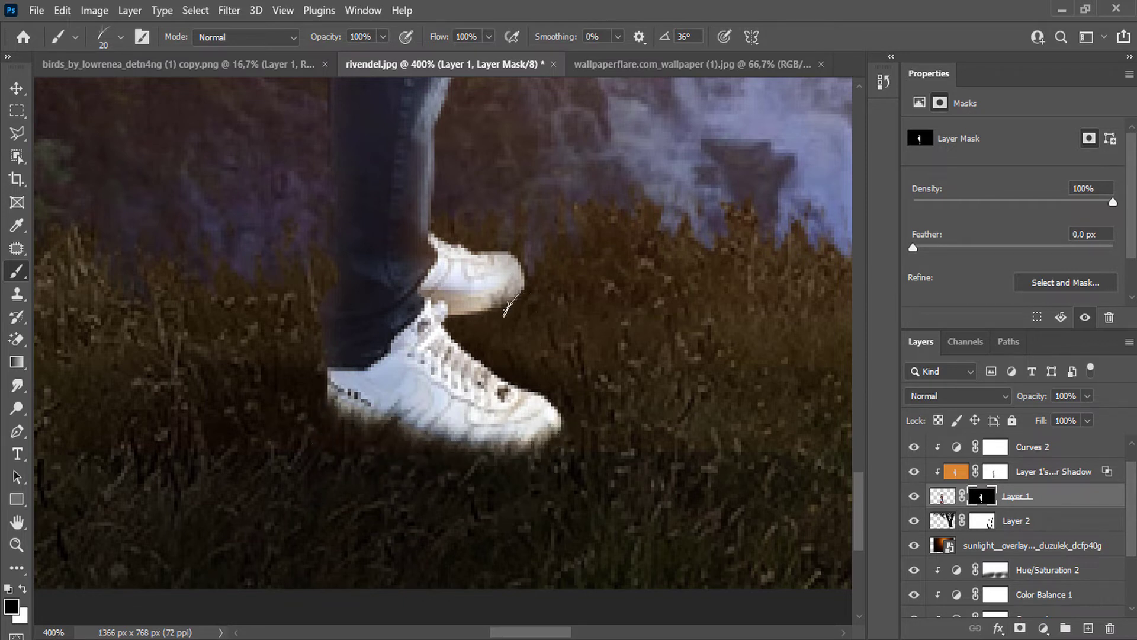
drag(511, 305, 437, 322)
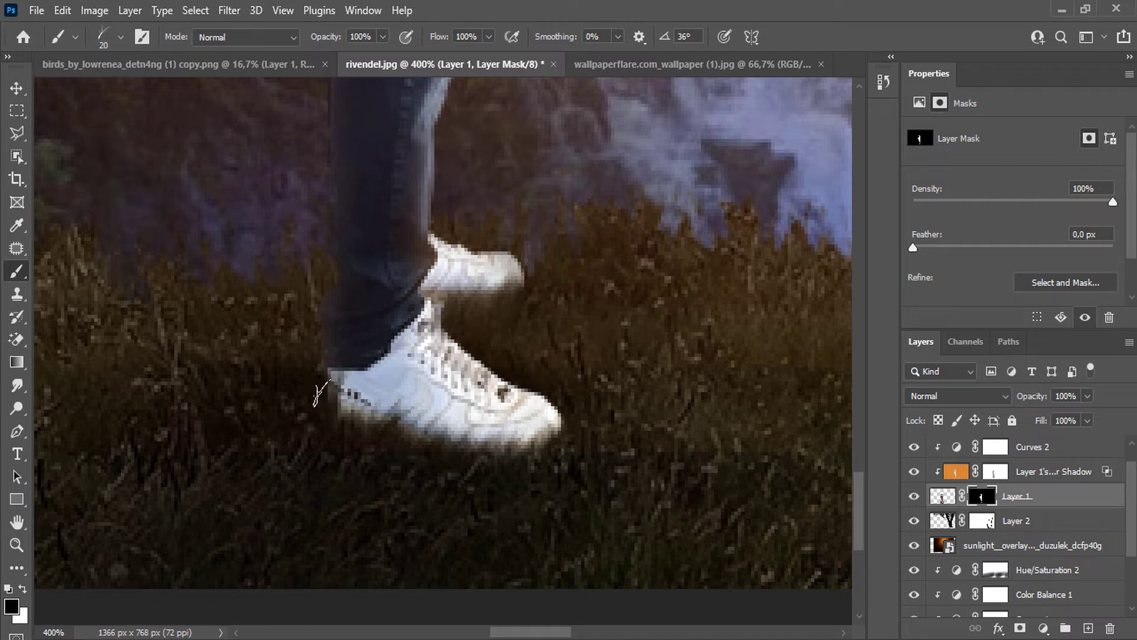
key(ctrl+z)
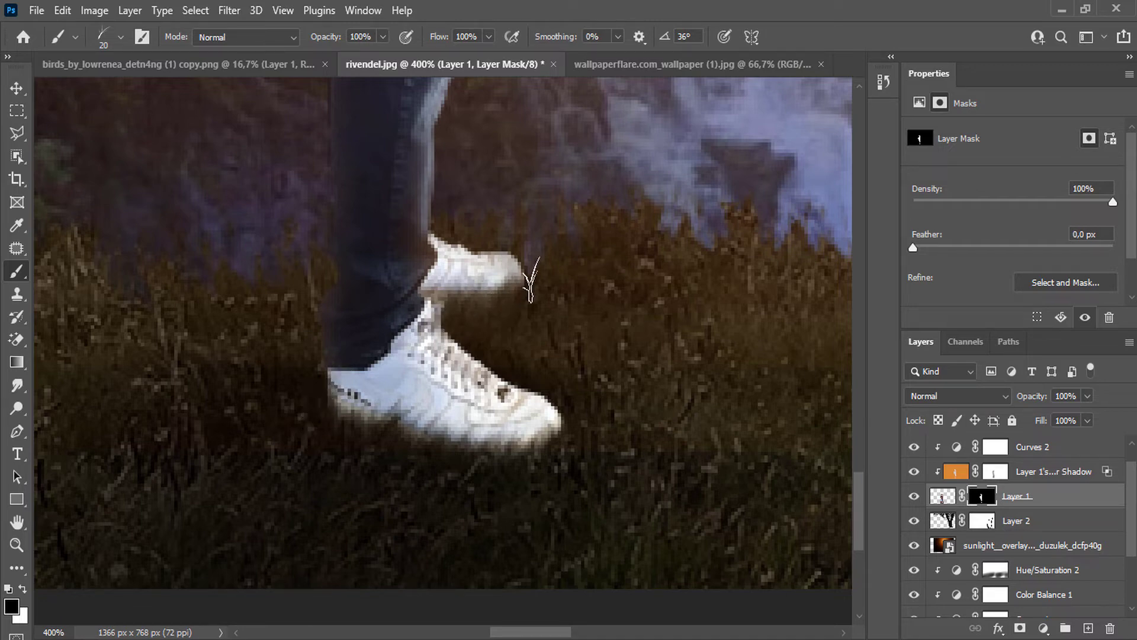
drag(527, 445, 456, 461)
scroll(396, 436, down, 4)
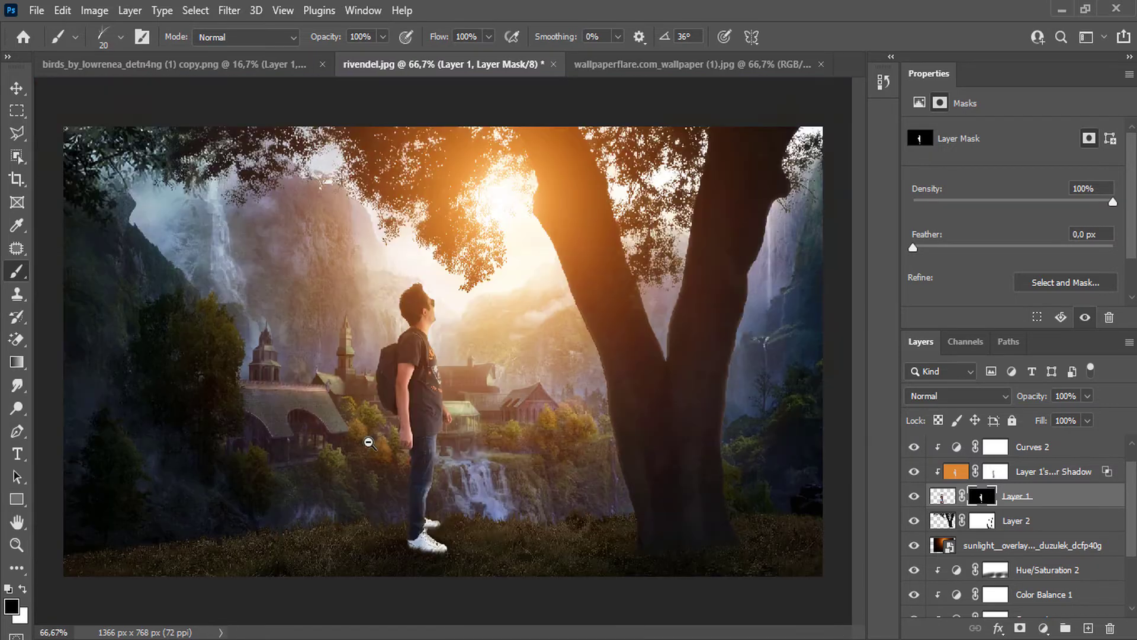
Add a Hue/Saturation adjustment clipped directly above Layer 1 with lightness -72 to darken the model.
click(1044, 629)
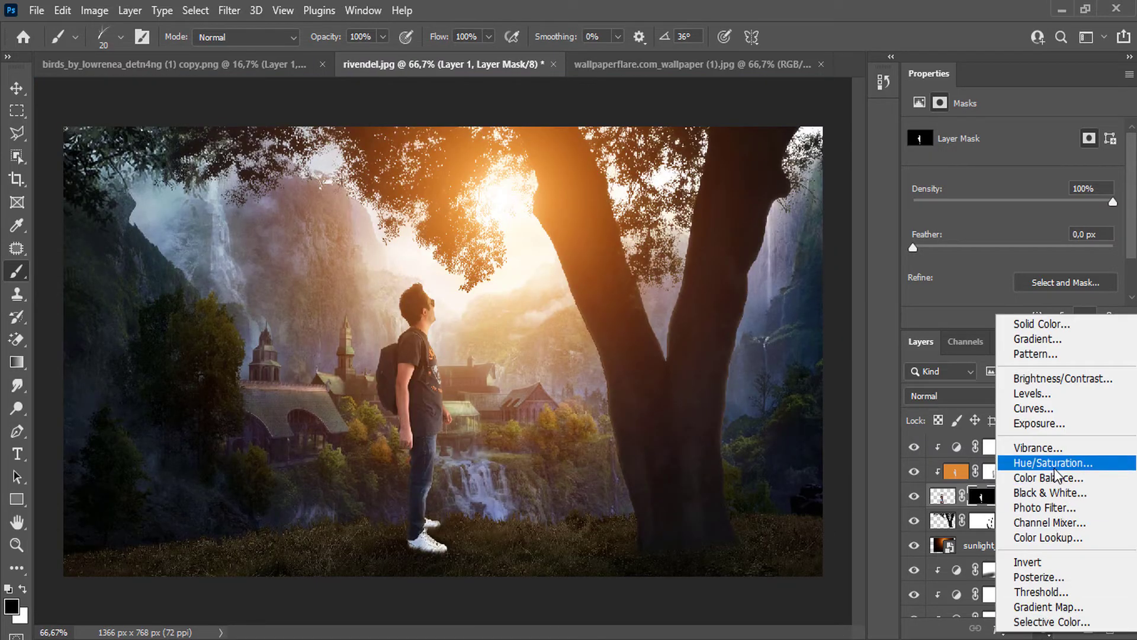
click(1033, 388)
drag(1013, 271, 941, 270)
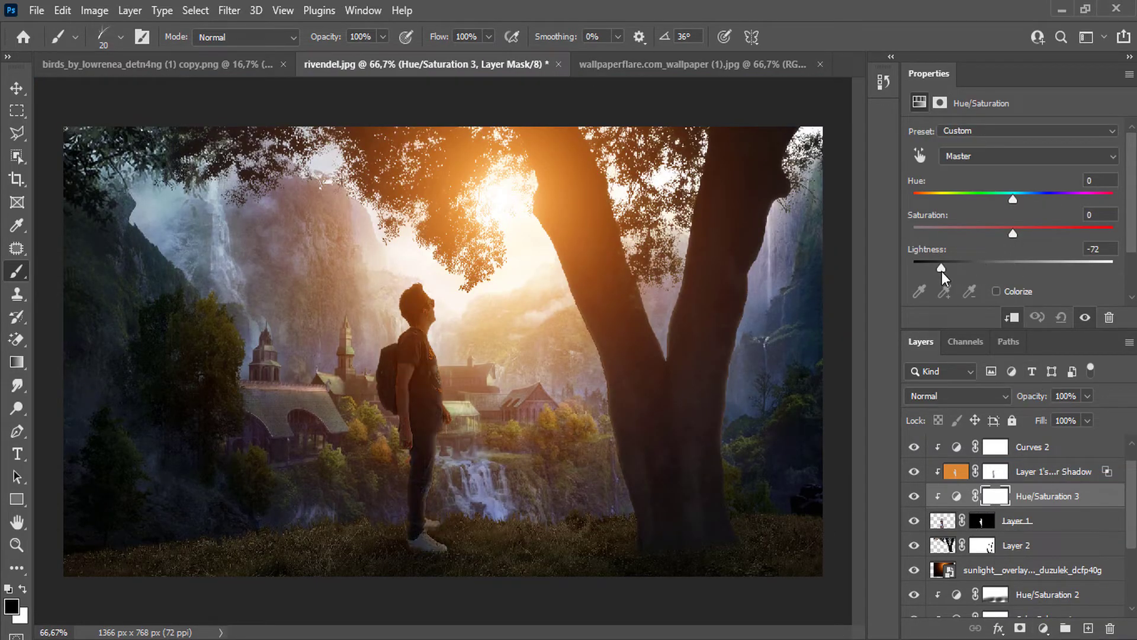
Paint black on Hue/Saturation 3's mask with a soft round 168 px brush to restore light on the model's sun-facing side.
right_click(366, 349)
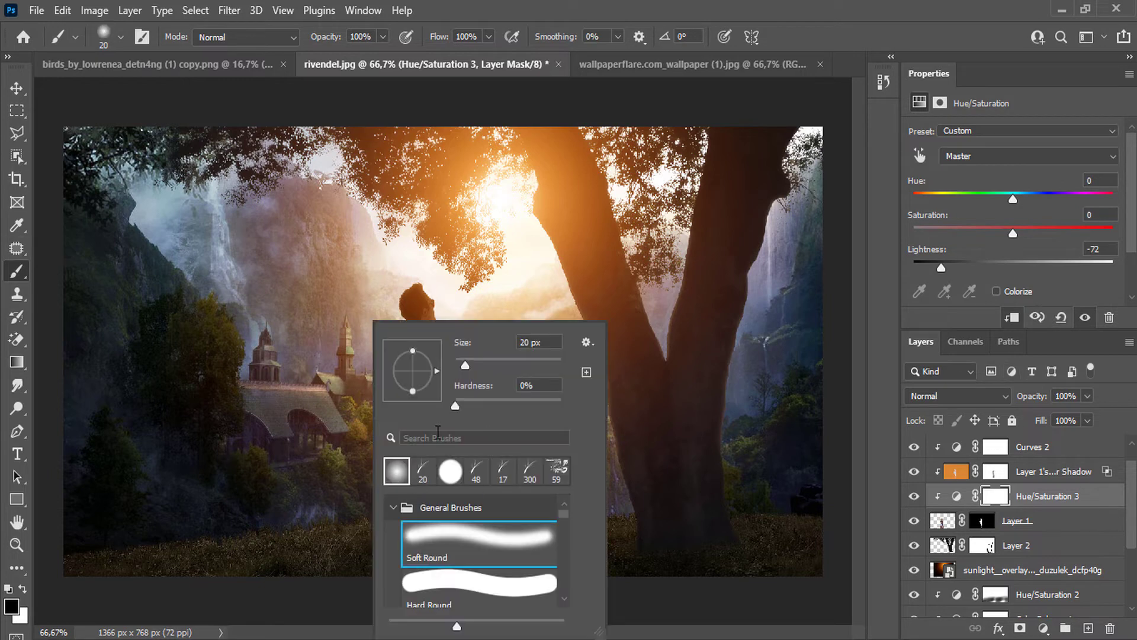
key(Return)
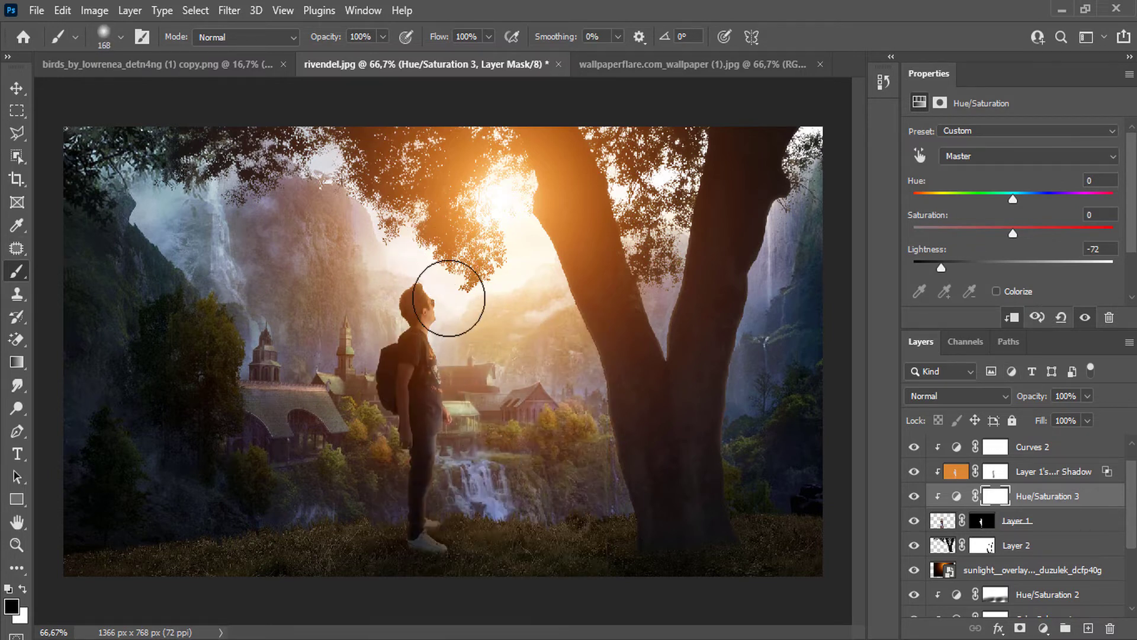
mouse_move(419, 285)
mouse_down()
mouse_move(468, 474)
mouse_move(471, 462)
mouse_move(485, 469)
mouse_up()
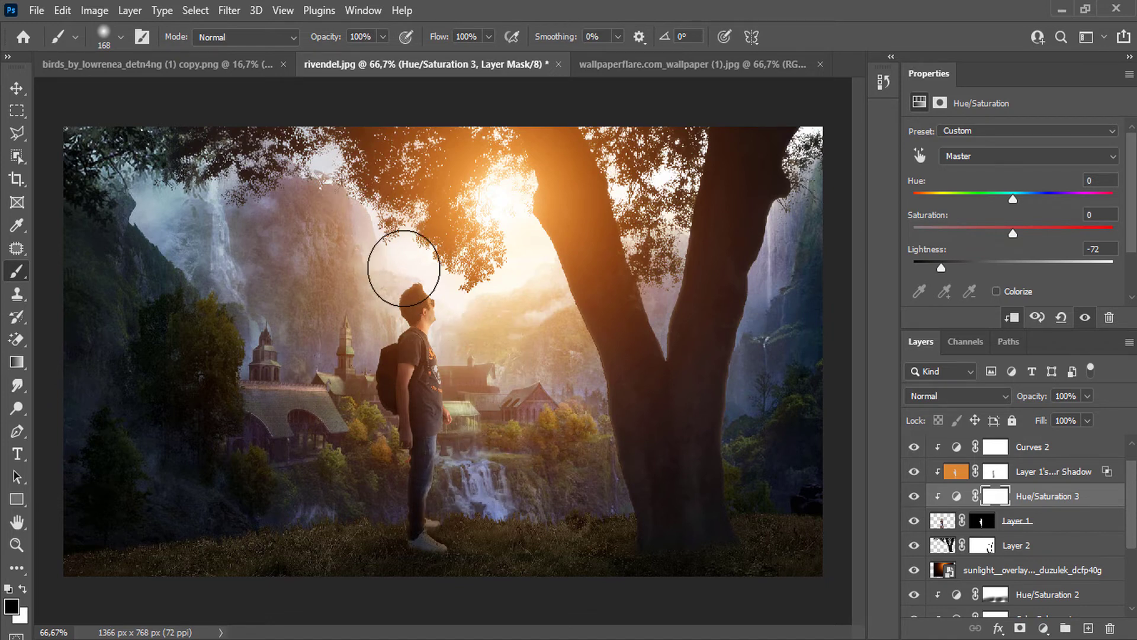
mouse_move(454, 415)
mouse_down()
mouse_move(498, 429)
mouse_move(496, 445)
mouse_up()
key(ctrl+z)
mouse_move(447, 284)
mouse_down()
mouse_move(434, 287)
mouse_move(455, 294)
mouse_up()
mouse_move(468, 409)
mouse_down()
mouse_move(446, 308)
mouse_move(469, 466)
mouse_move(494, 418)
mouse_move(474, 446)
mouse_up()
Toggle the grass's clipped adjustment layers to compare their effects, leaving Color Balance 1 hidden.
scroll(982, 588, down, 3)
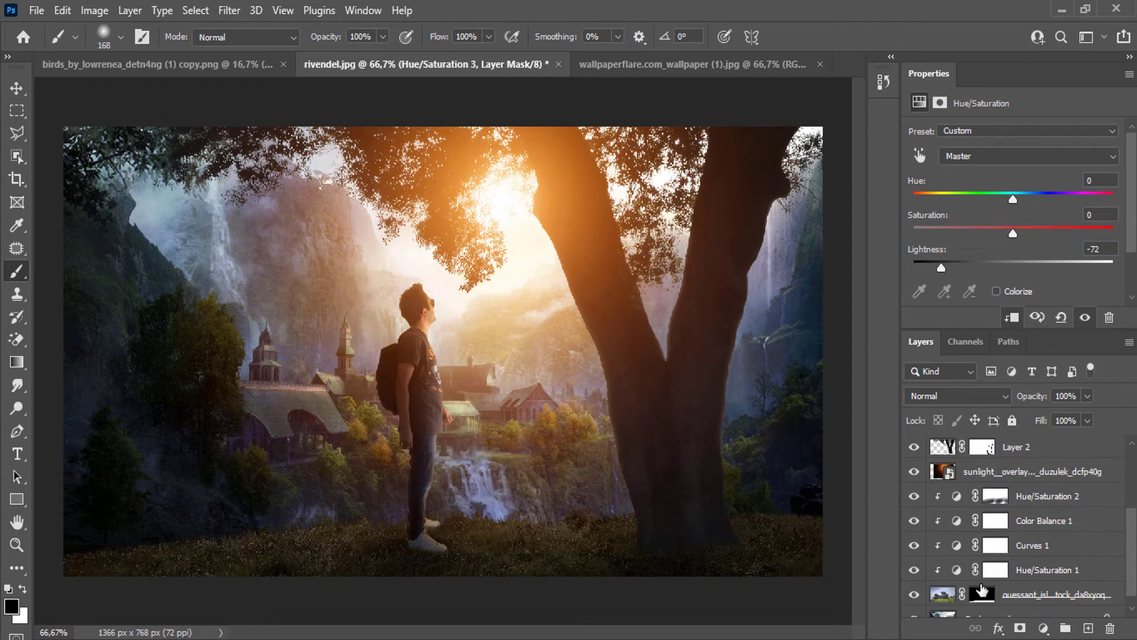
click(915, 570)
click(915, 570)
click(995, 495)
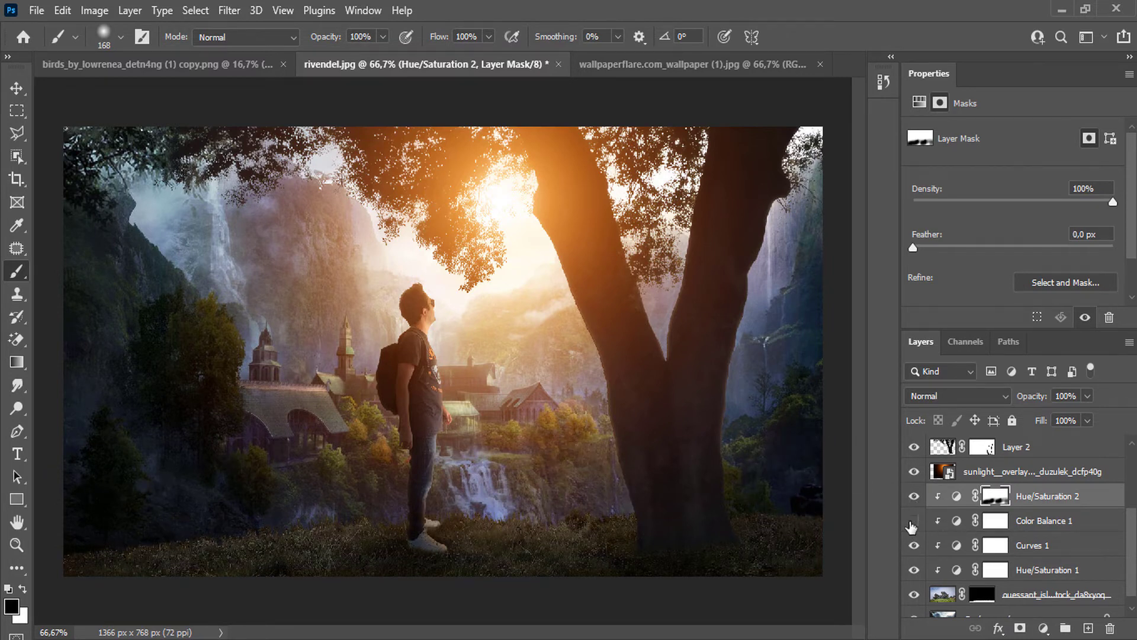
click(915, 545)
click(915, 570)
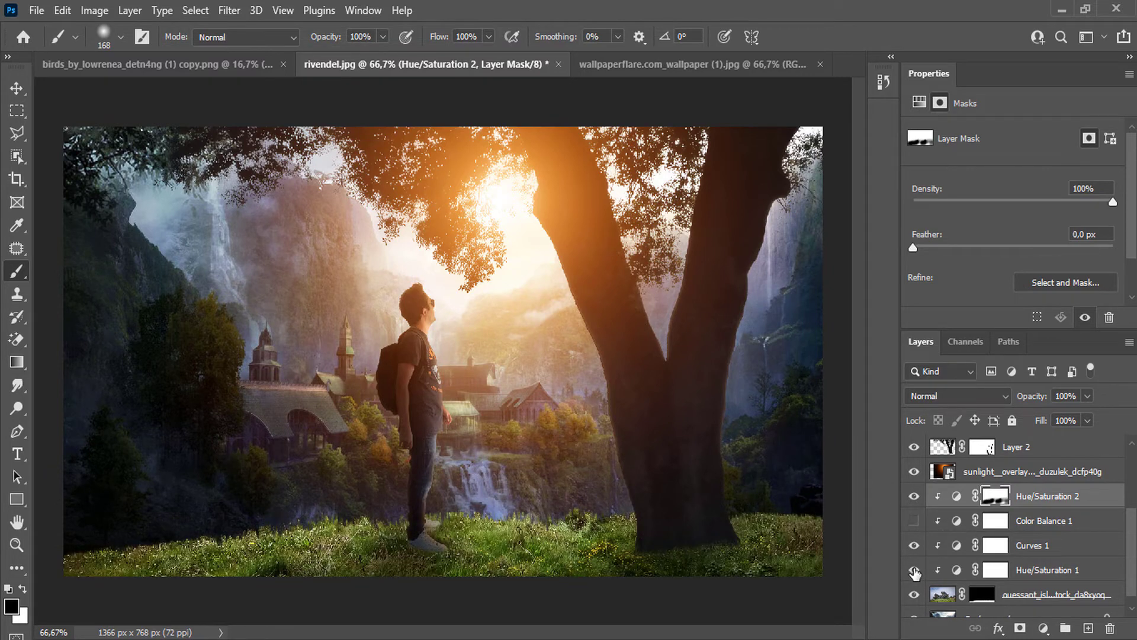
click(915, 571)
Paint black on Hue/Saturation 1's mask with the soft 168 px brush at 18% opacity, bringing light back to the grass.
click(995, 570)
right_click(556, 462)
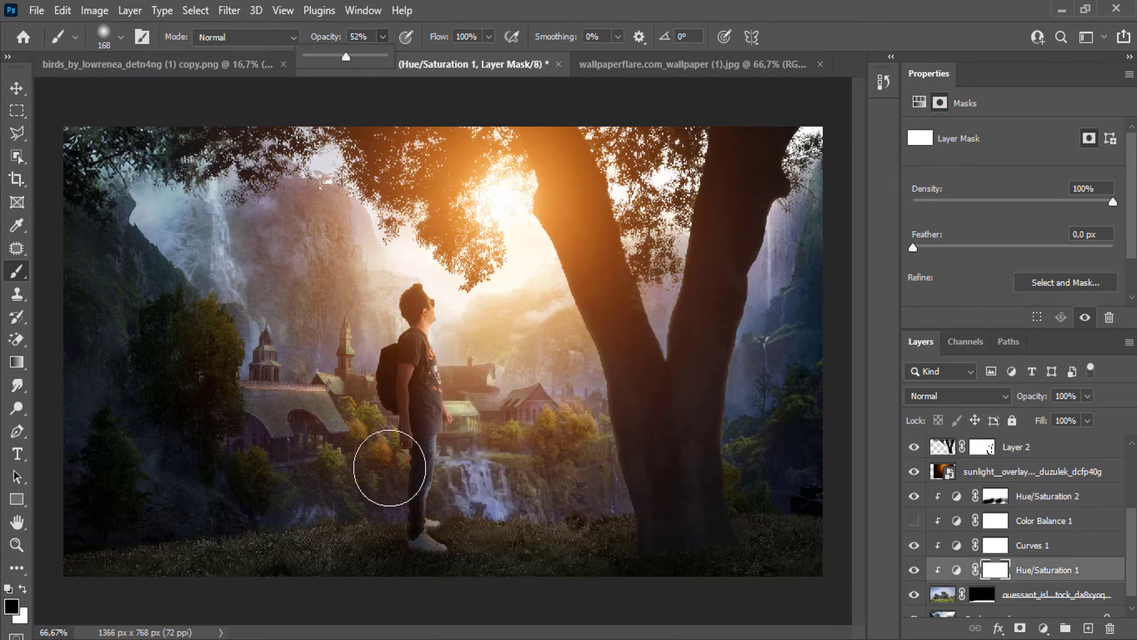
drag(383, 37, 358, 64)
mouse_move(178, 544)
mouse_down()
mouse_move(200, 511)
mouse_move(357, 520)
mouse_move(161, 548)
mouse_up()
mouse_move(161, 547)
mouse_down()
mouse_move(617, 502)
mouse_move(481, 527)
mouse_up()
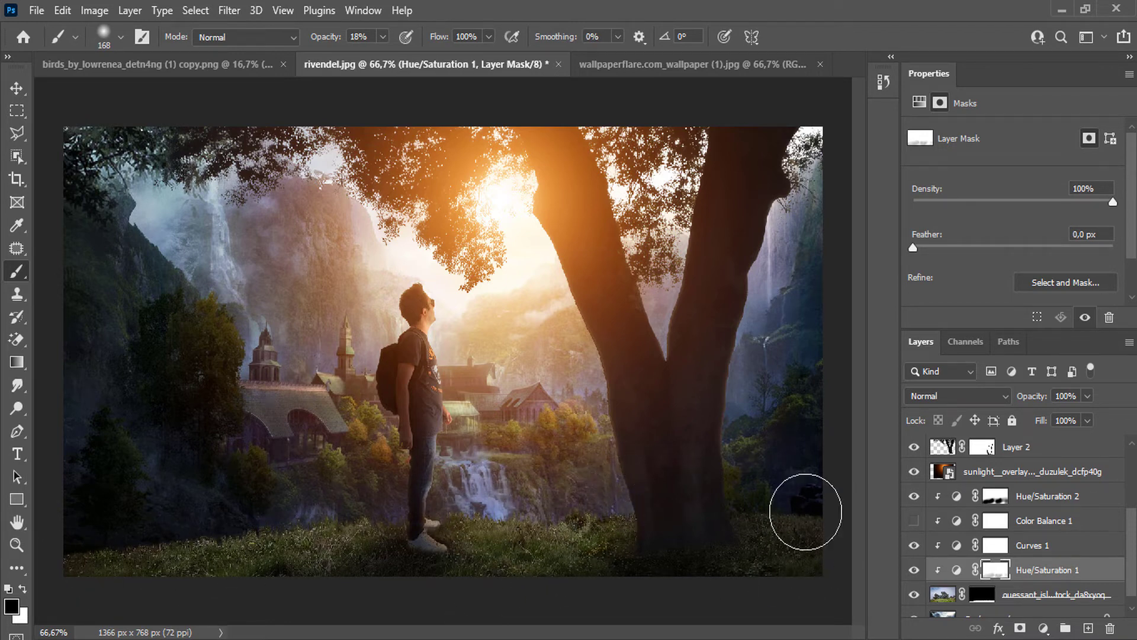
Raise the brush opacity to 22% and refine Hue/Saturation 1's mask over the grass around the model and beside the tree.
click(384, 37)
mouse_move(387, 55)
mouse_down()
mouse_move(373, 55)
mouse_move(394, 56)
mouse_up()
click(327, 510)
click(384, 38)
click(359, 529)
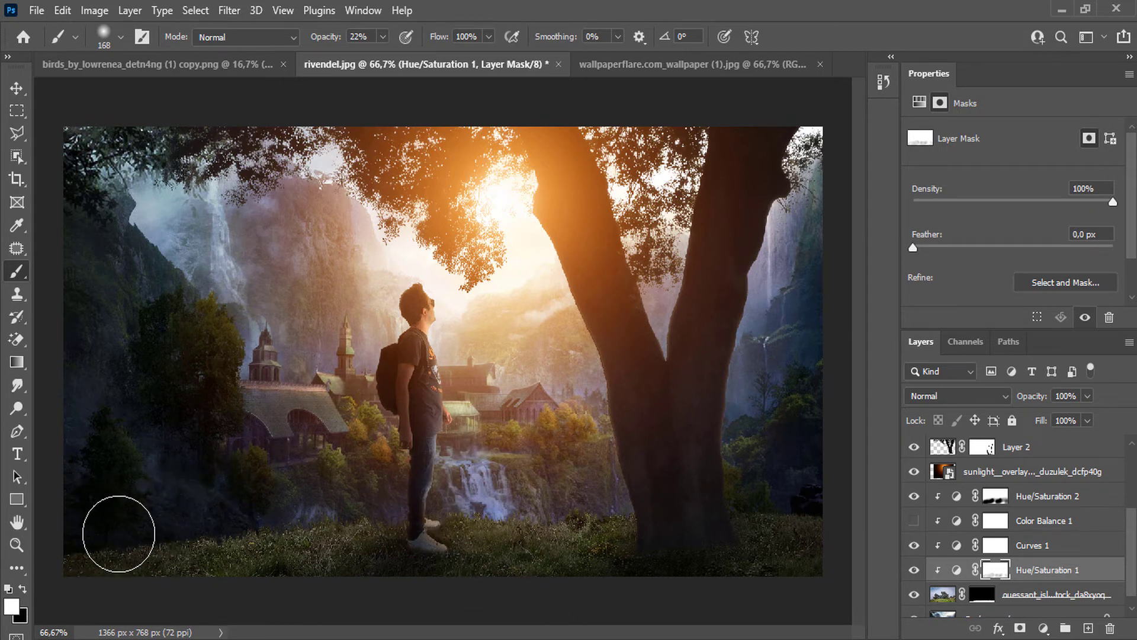
key(x)
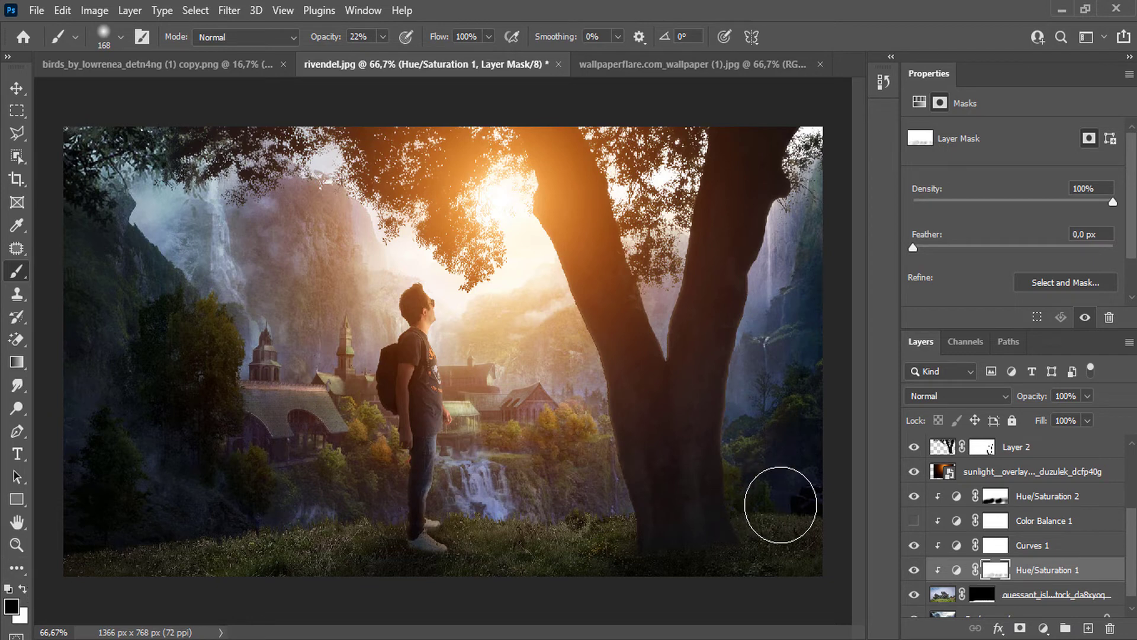
mouse_move(797, 493)
mouse_down()
mouse_move(686, 500)
mouse_move(810, 501)
mouse_up()
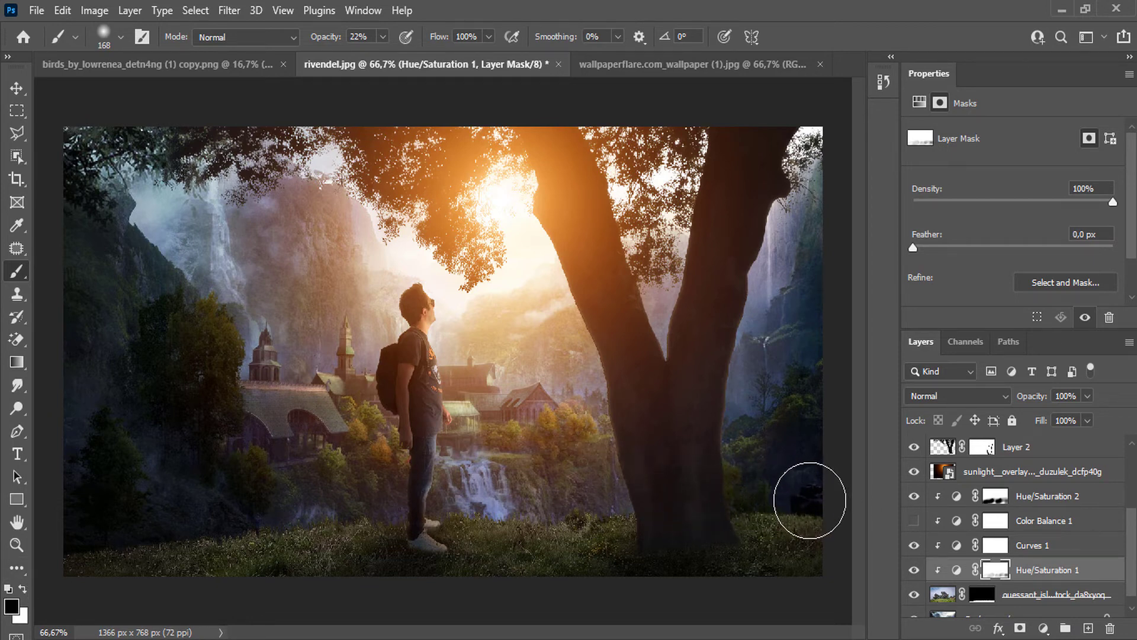
key(x)
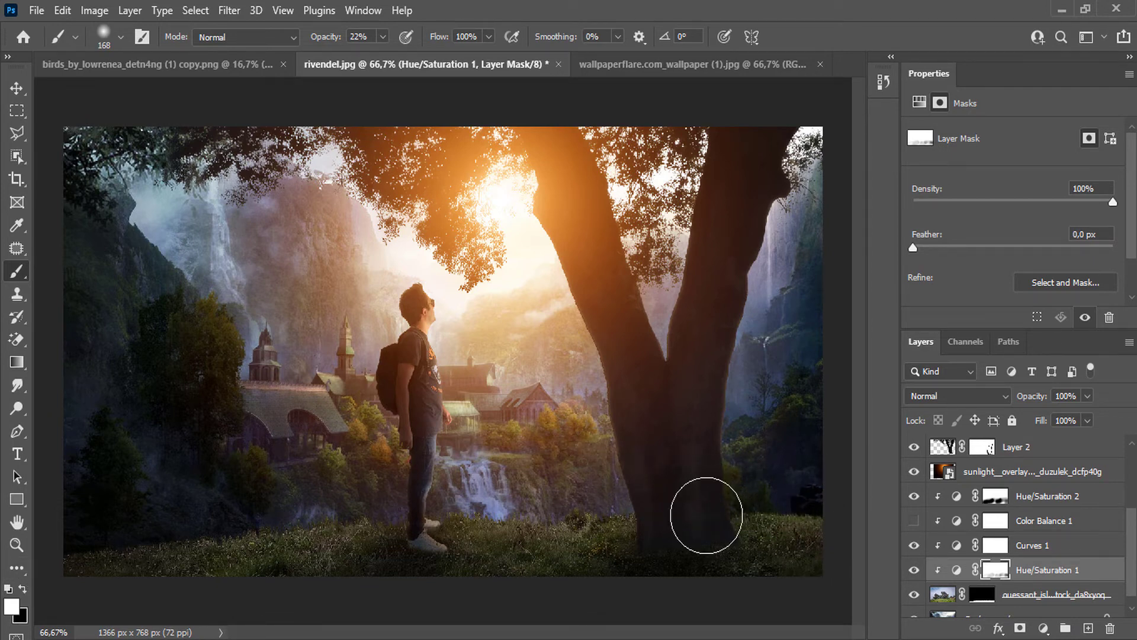
Add a clipped Levels adjustment above Hue/Saturation 1 with shadows 9, midtones 0.84 and highlights 223 for more grass contrast.
click(1044, 628)
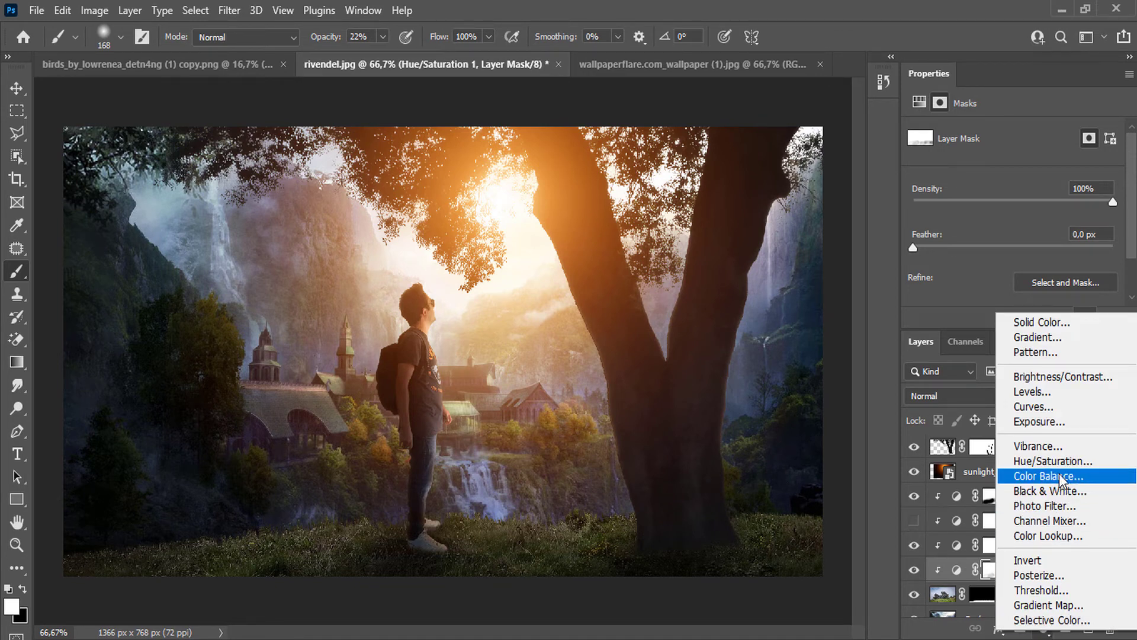
click(1031, 391)
mouse_move(1025, 259)
mouse_down()
mouse_move(1014, 257)
mouse_move(1028, 259)
mouse_up()
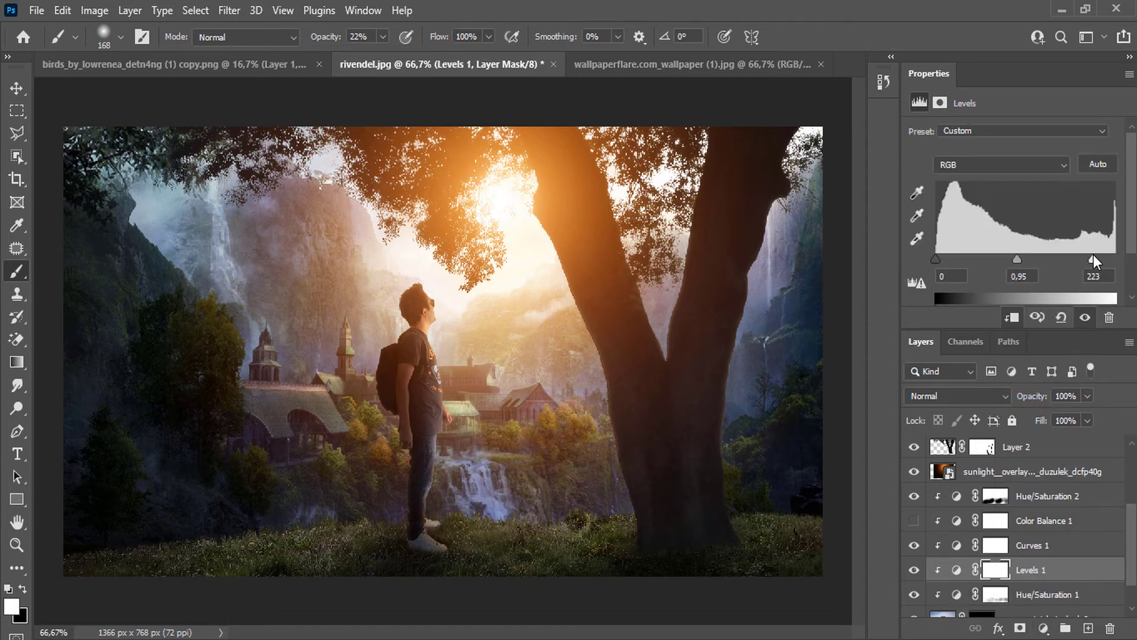
drag(937, 259, 944, 259)
drag(1018, 260, 1027, 260)
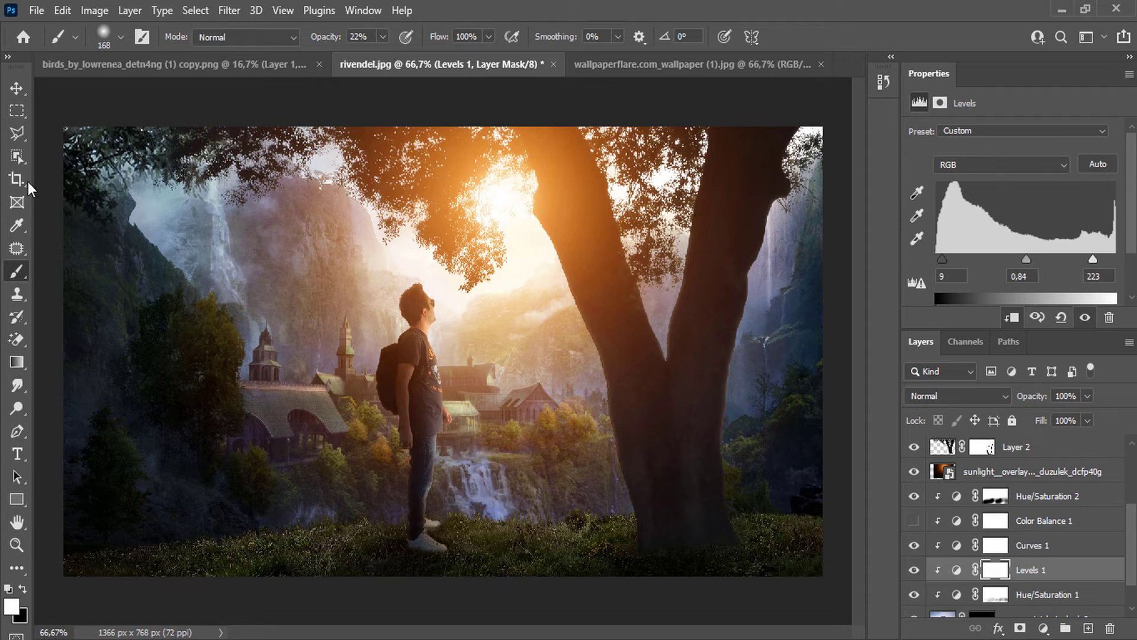
Add a Color Lookup adjustment above the sunlight overlay copy in Normal mode, using the FallColors.look 3D LUT.
click(16, 111)
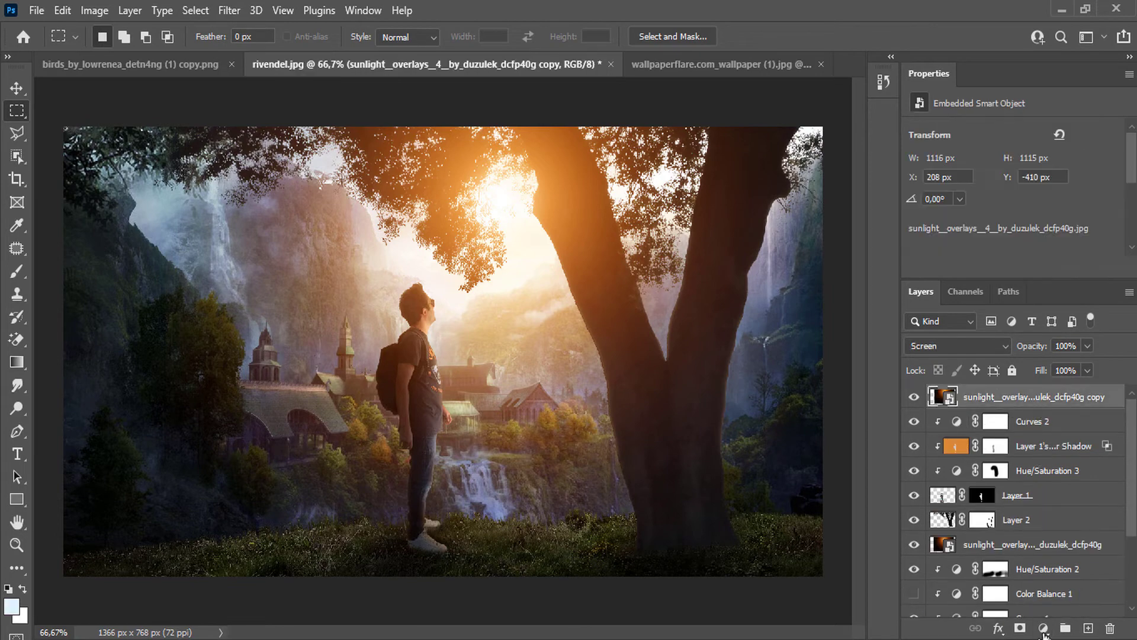
click(1043, 628)
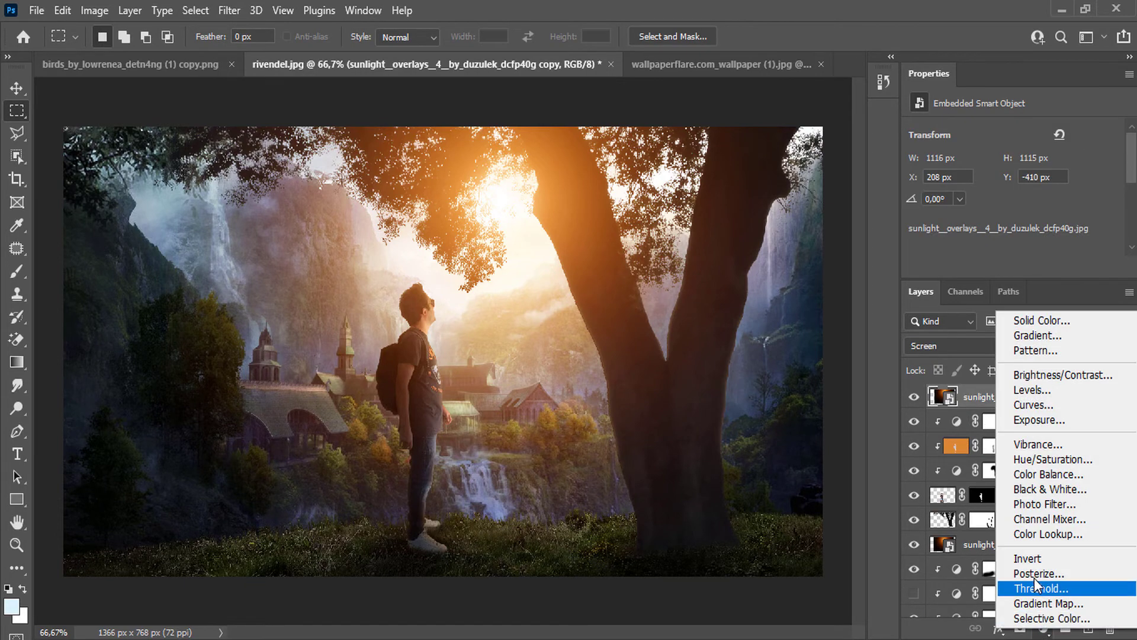
click(1030, 533)
click(958, 346)
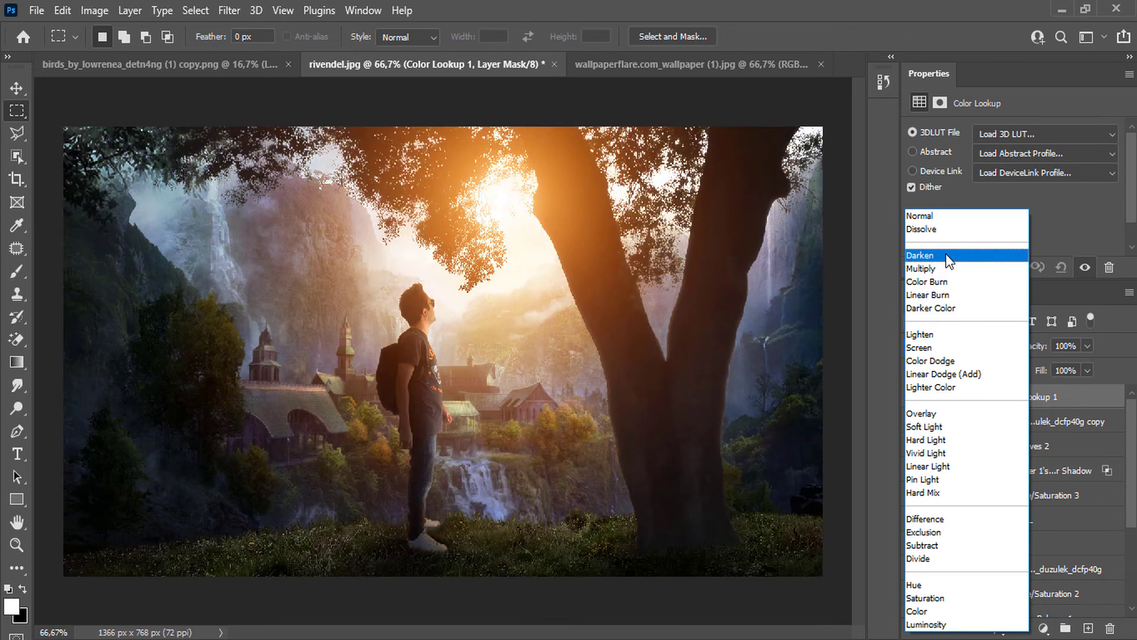
click(941, 215)
click(967, 344)
click(1074, 388)
click(943, 396)
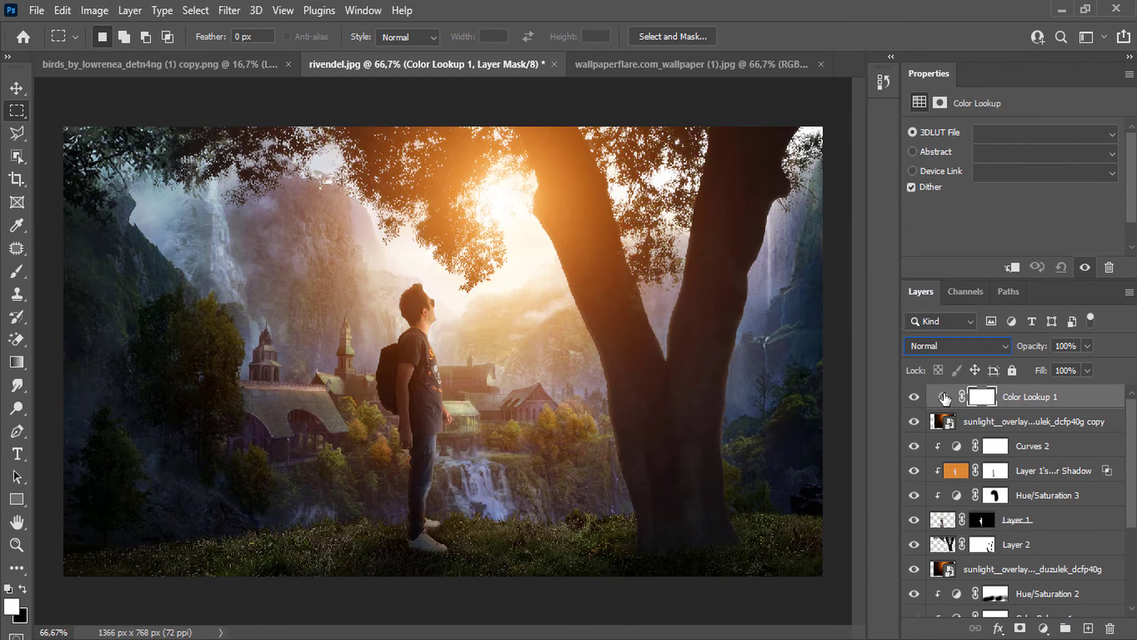
click(1019, 134)
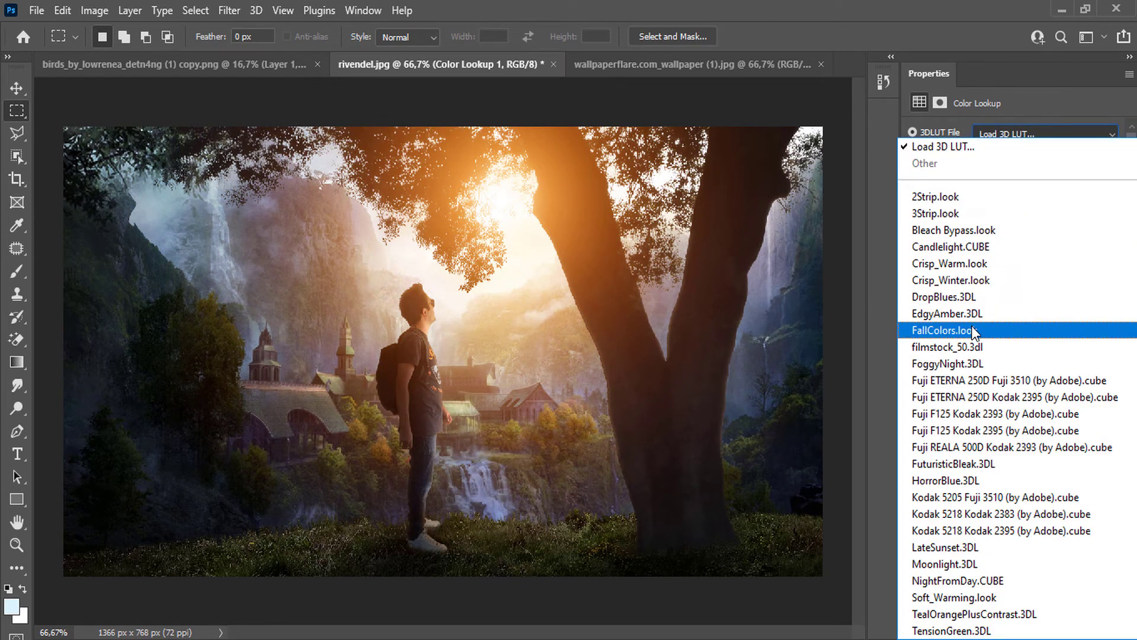
click(965, 298)
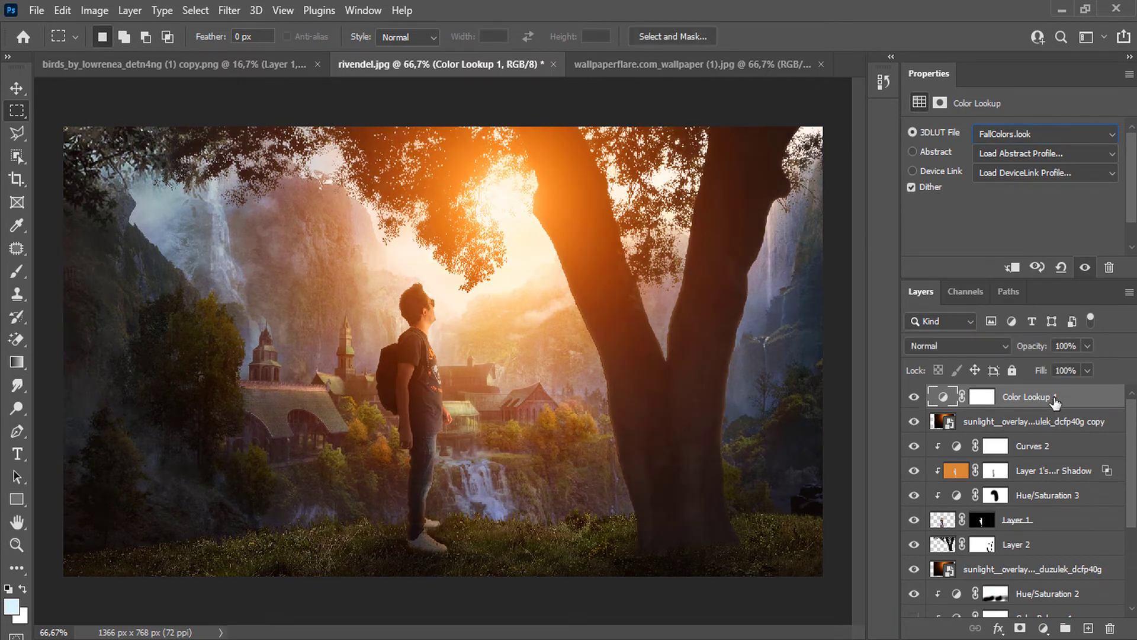
Stamp all visible layers into a new top layer and open it in the Camera Raw filter.
key(ctrl+shift+alt+e)
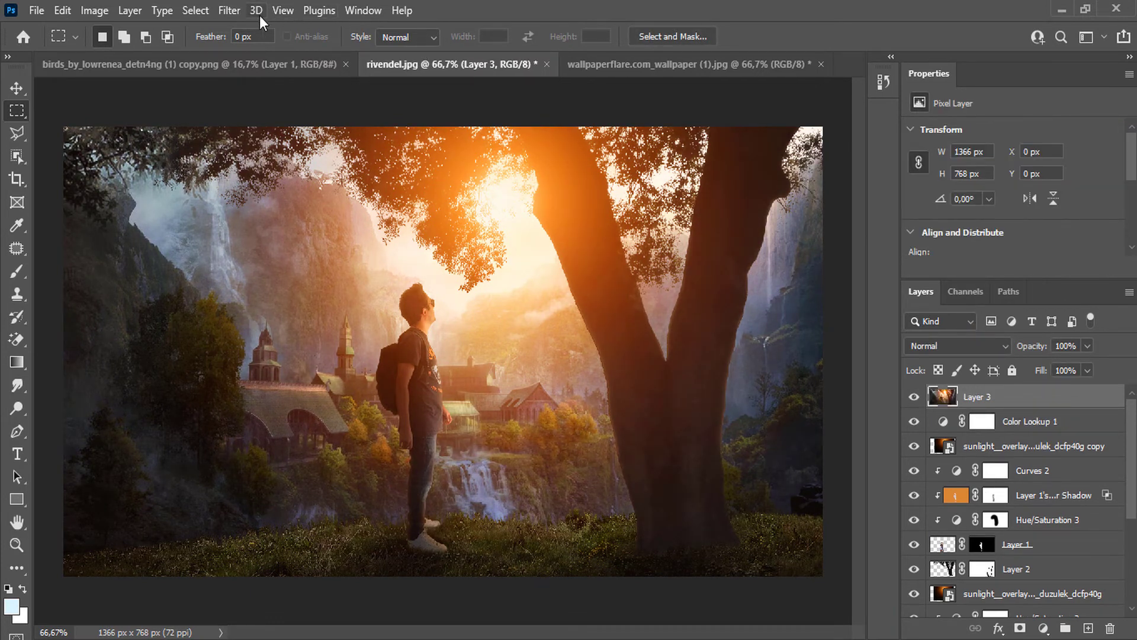
click(230, 10)
click(297, 143)
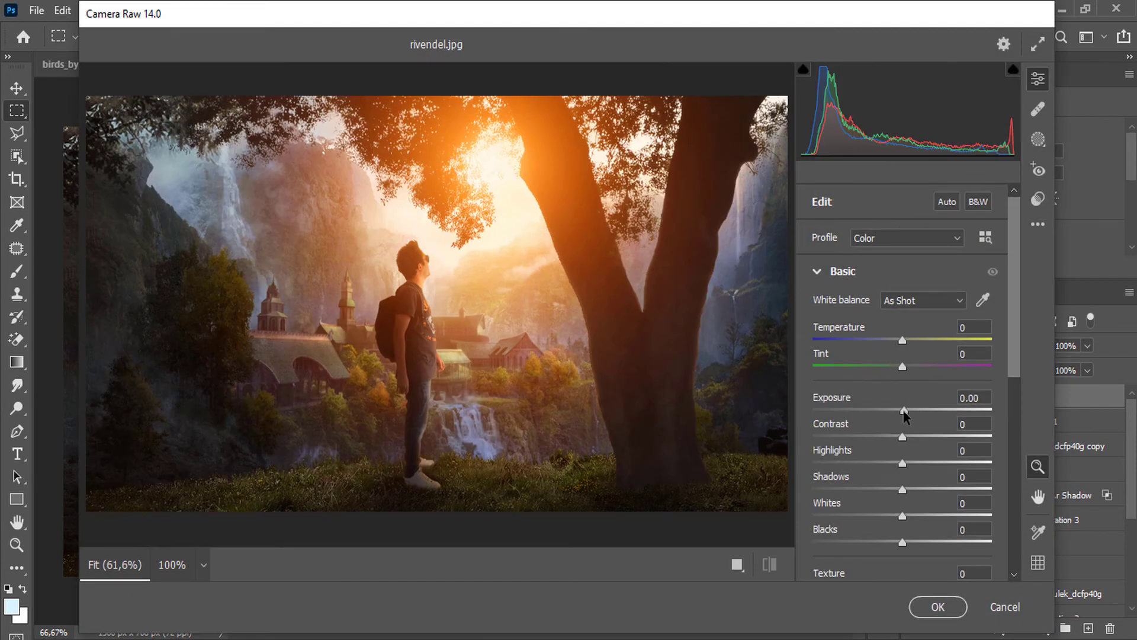
Set the exposure to +0.35 and the contrast to -7, and fine-tune the highlights.
drag(903, 410, 899, 439)
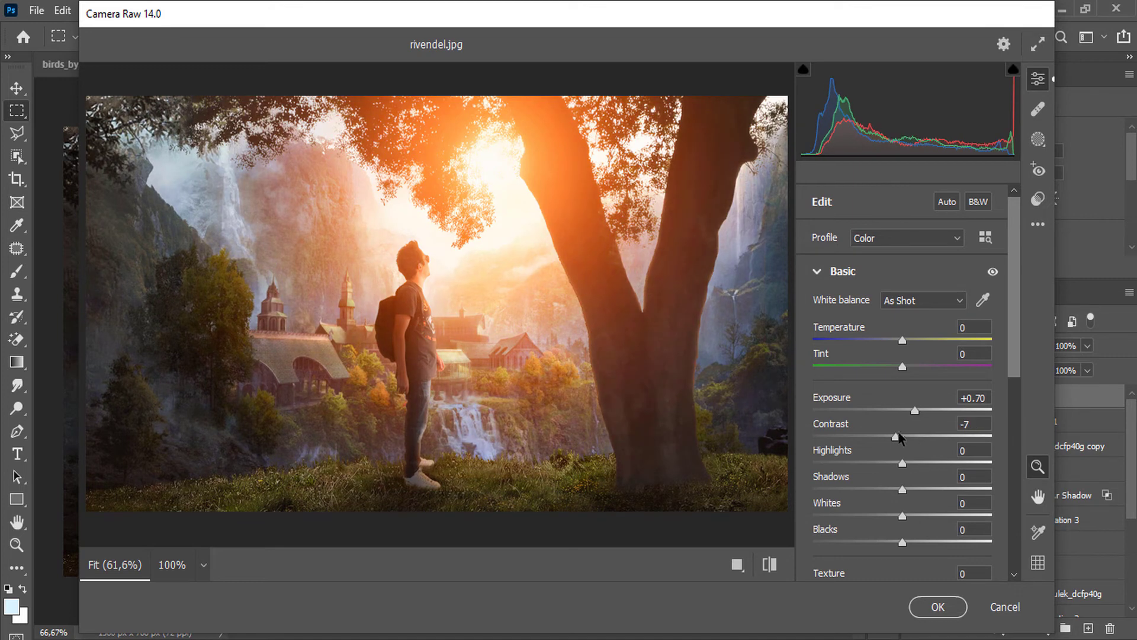
click(909, 410)
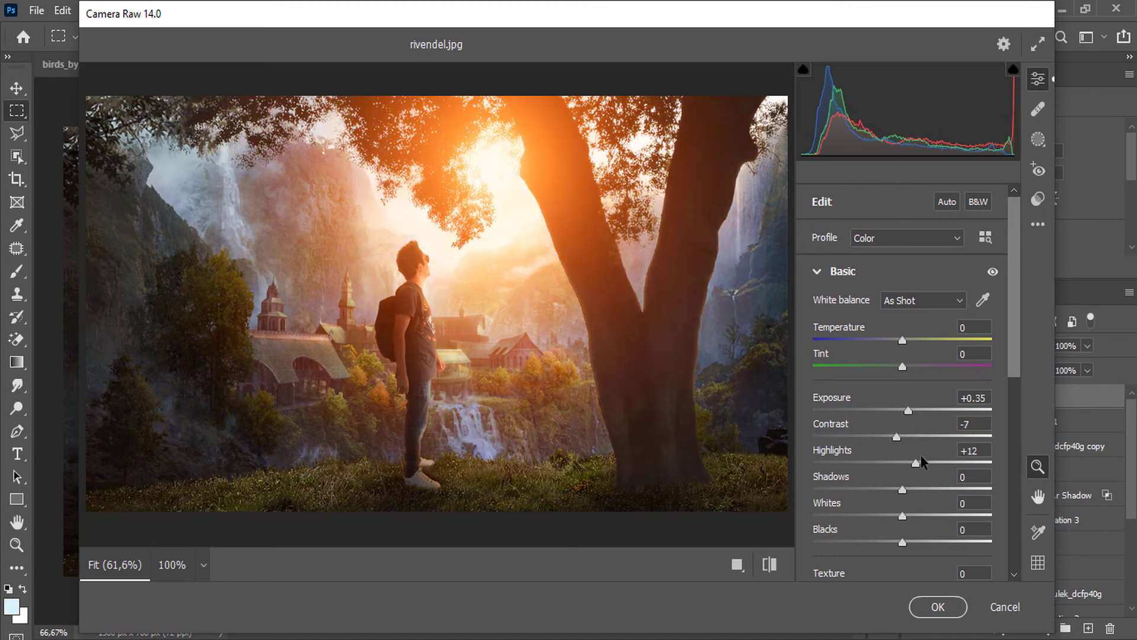
click(904, 463)
mouse_move(894, 465)
mouse_down()
mouse_move(885, 467)
mouse_move(899, 463)
mouse_up()
Sharpen the image's detail with a sharpening amount of 19.
scroll(904, 439, down, 5)
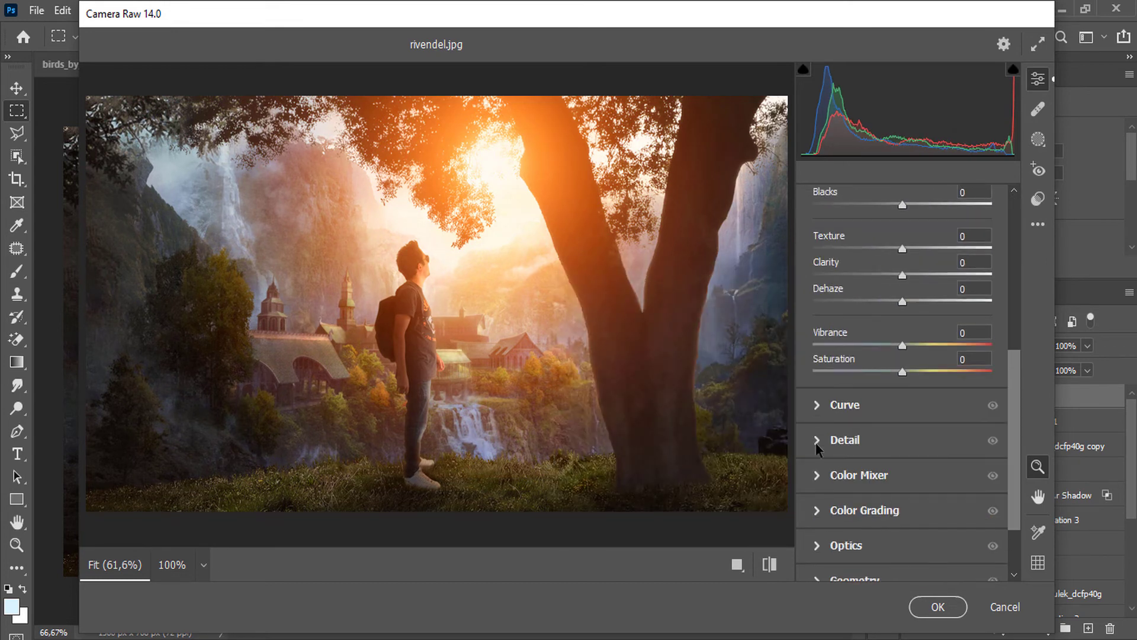
click(815, 442)
drag(813, 383, 836, 384)
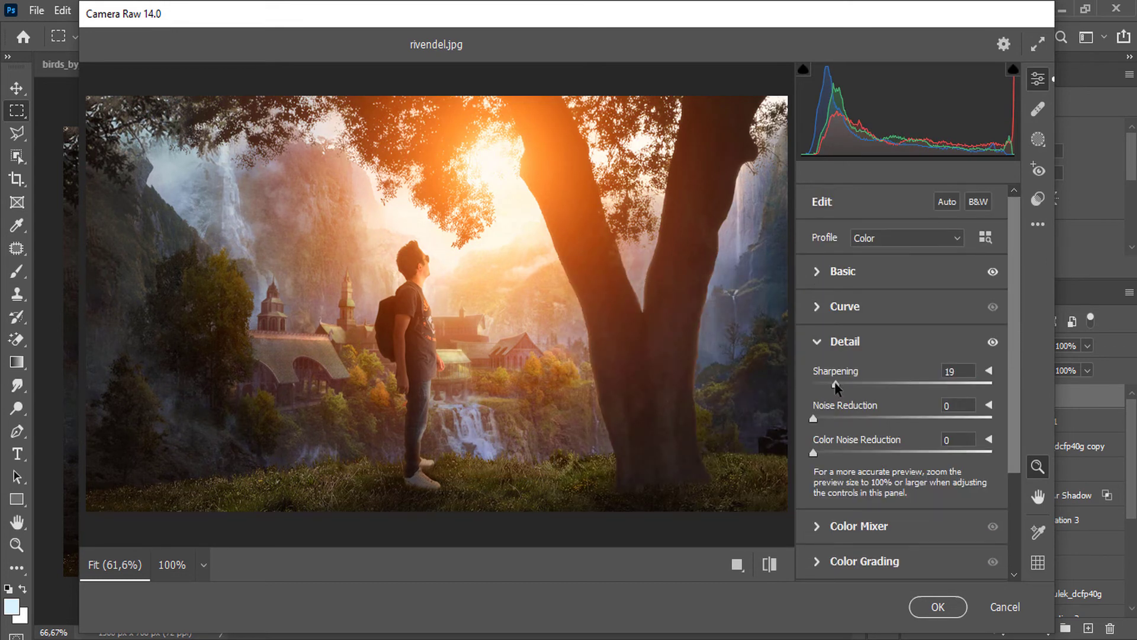
Boost the Color Mixer saturation of the yellows to +28 and the greens to +38.
scroll(828, 386, down, 3)
click(844, 385)
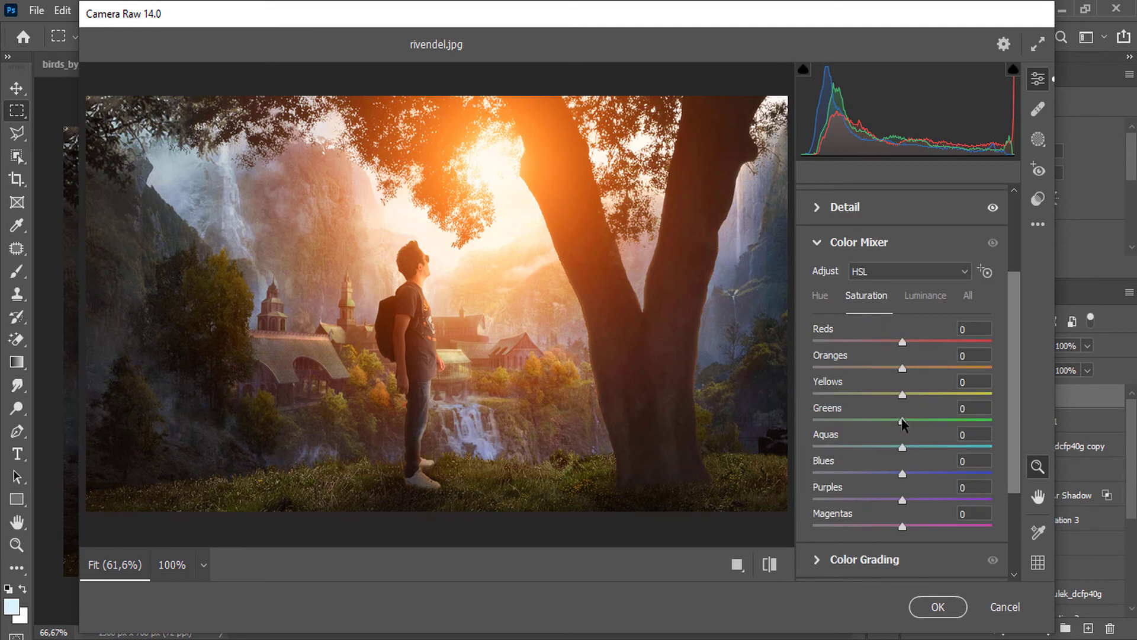
drag(949, 397, 1007, 393)
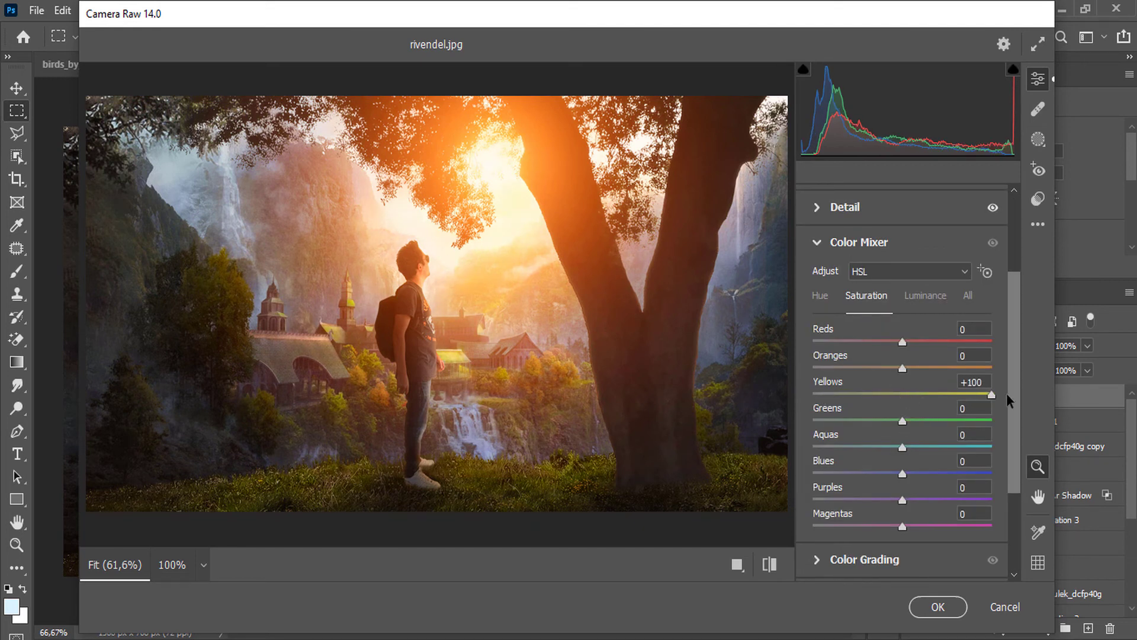
drag(933, 398, 928, 400)
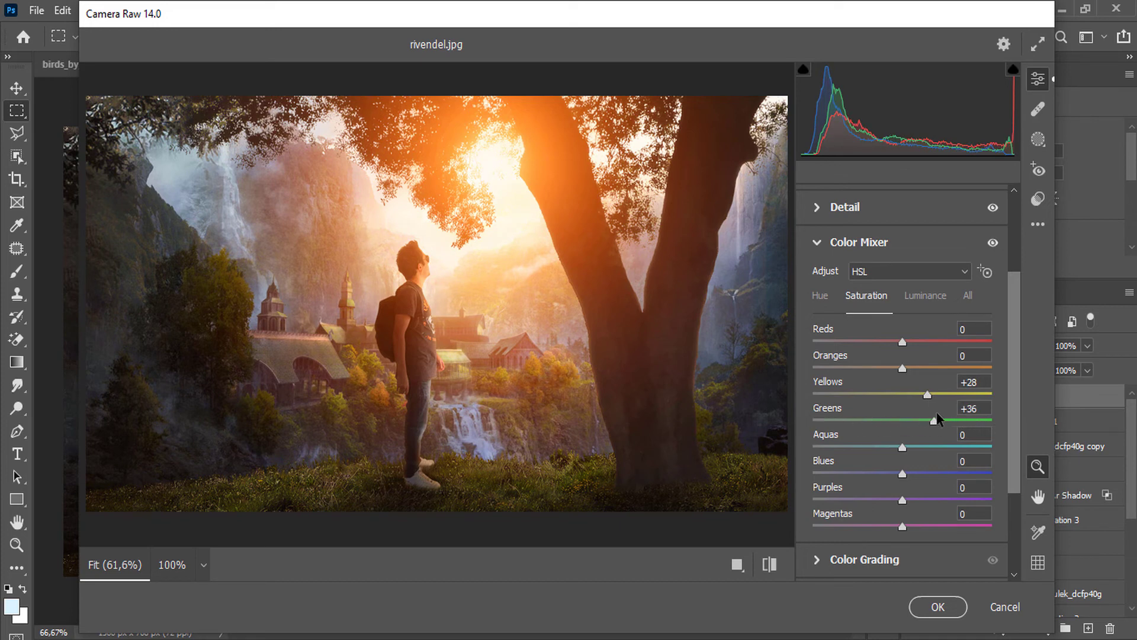
scroll(906, 439, down, 3)
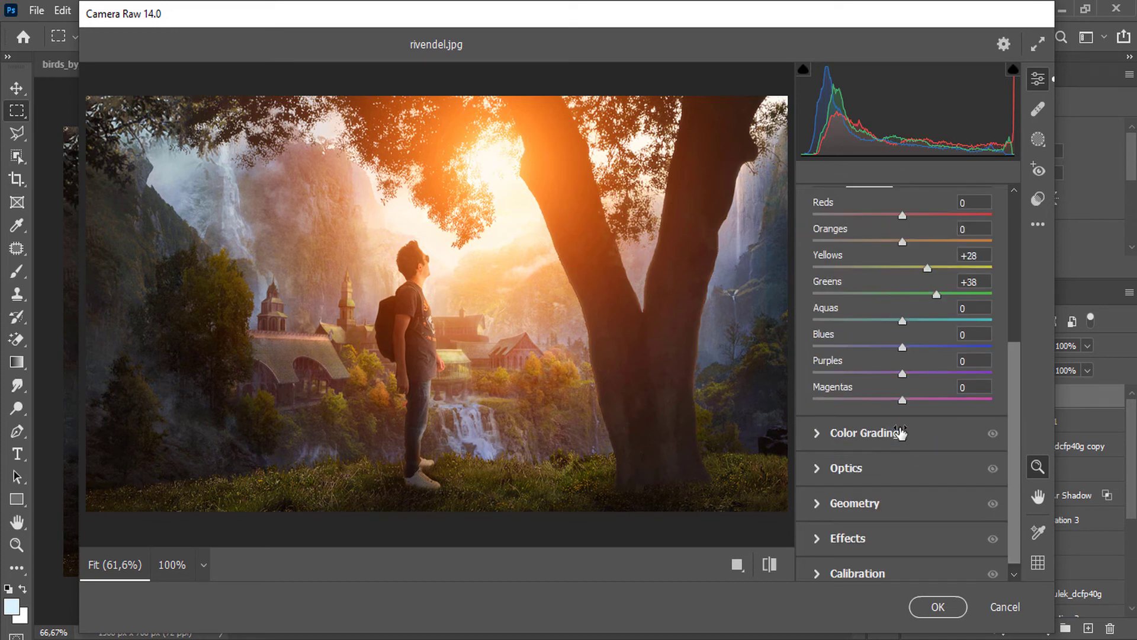
scroll(870, 443, down, 1)
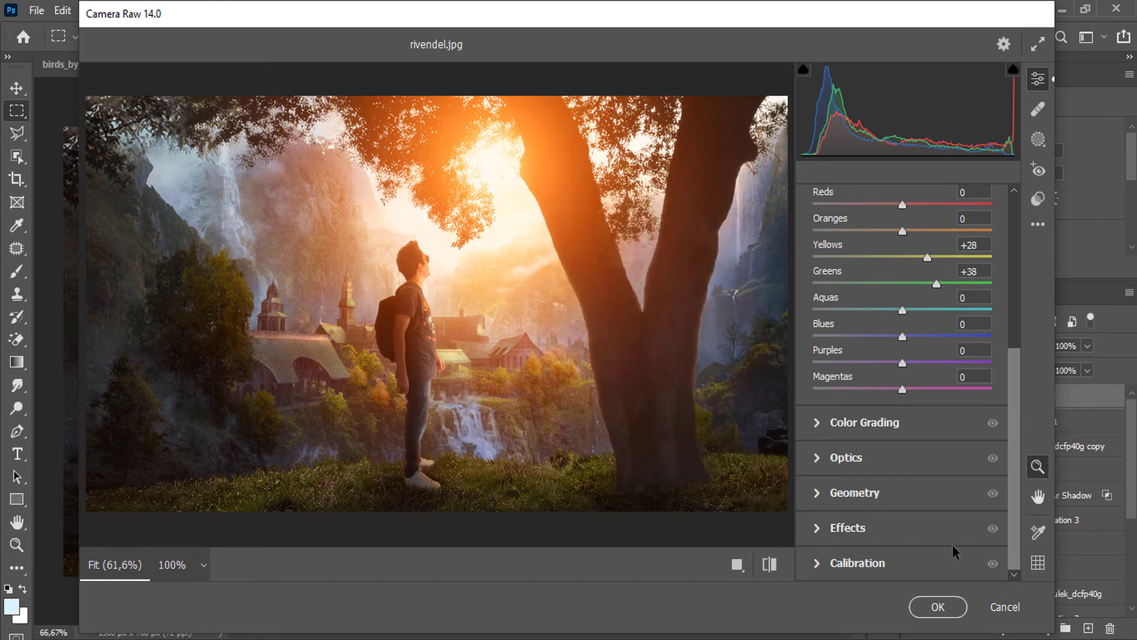
Apply the Camera Raw edits to Layer 3 and lower the layer's opacity to 64%.
click(936, 605)
click(914, 396)
click(914, 396)
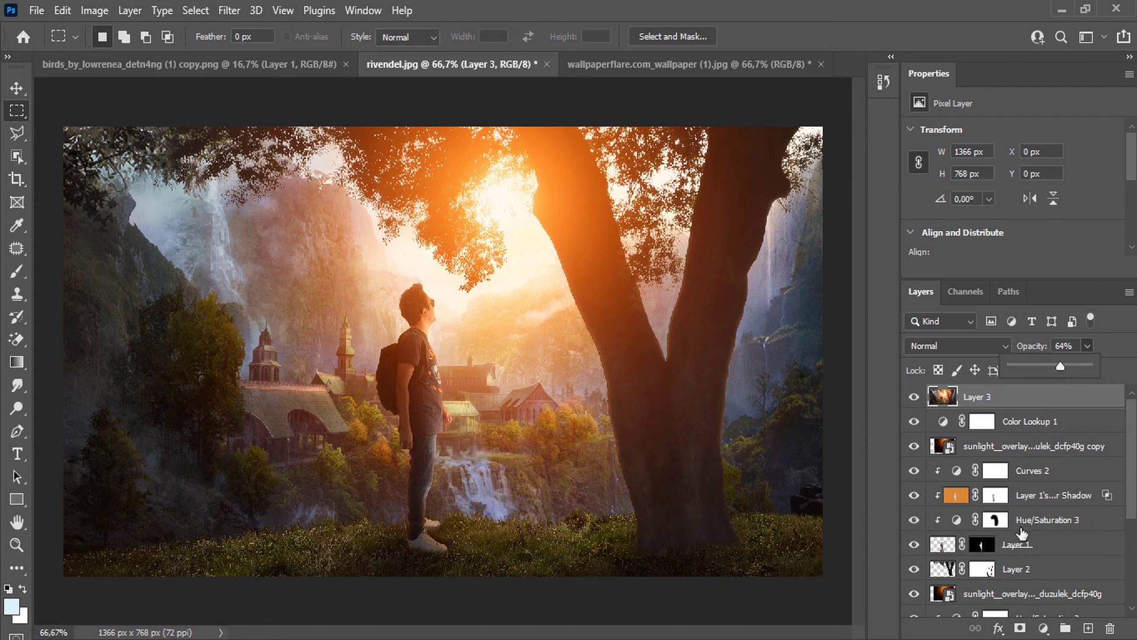
Load the tree's outline from Layer 2 as a selection and add a new empty layer above Layer 3.
scroll(1016, 530, down, 3)
ctrl+click(942, 457)
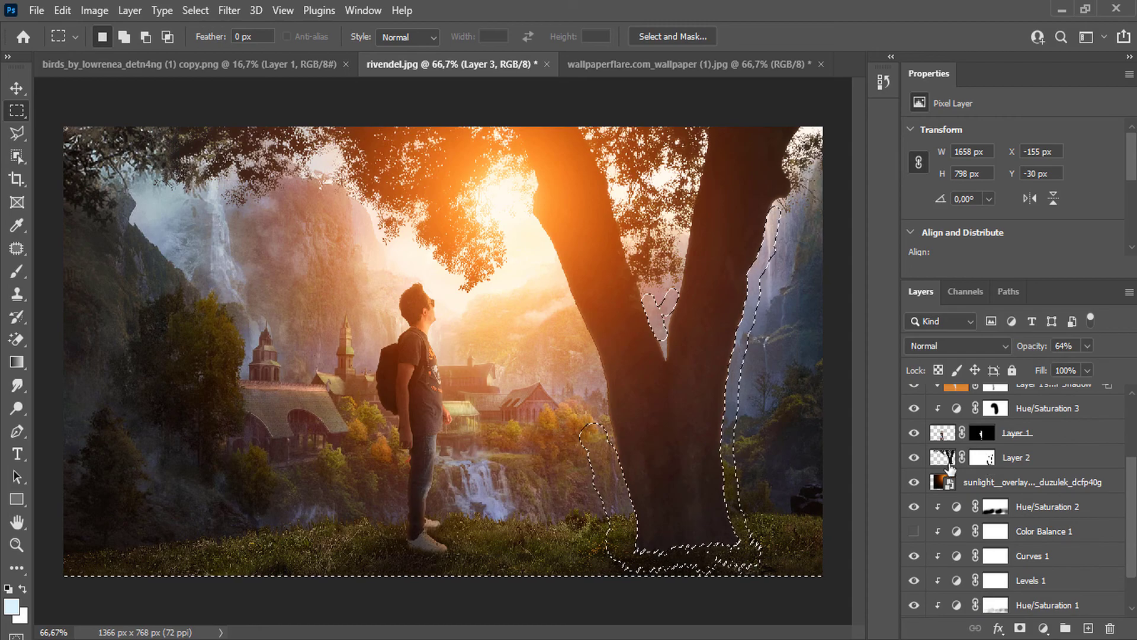
scroll(1001, 477, up, 3)
click(1088, 628)
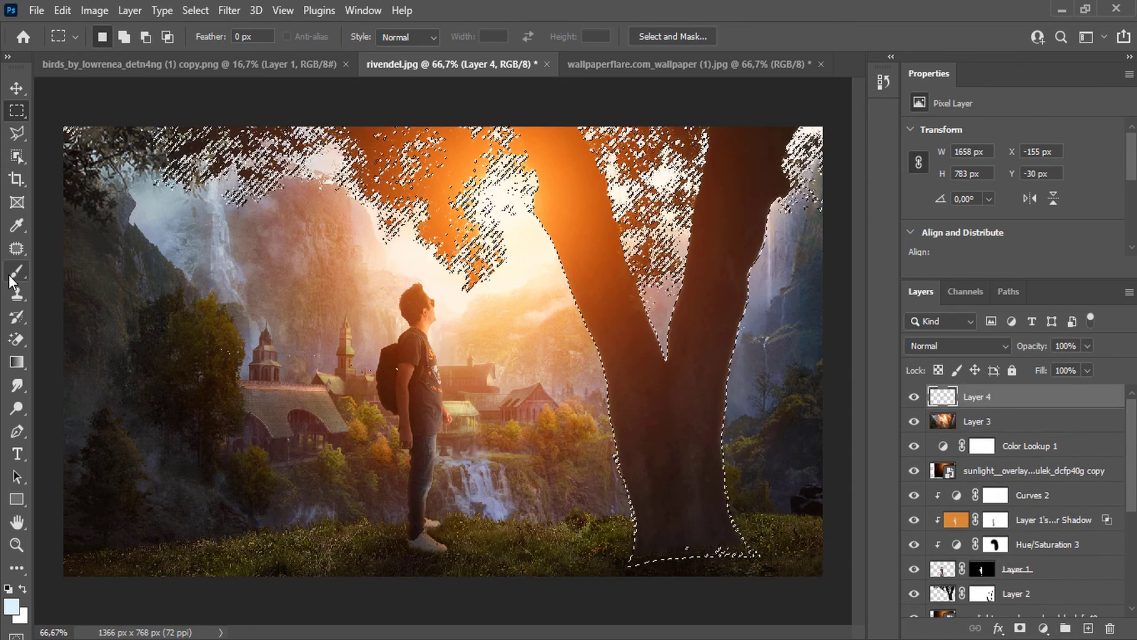
Paint black shading over the selected tree trunk on Layer 4 with the soft 168 px brush at 22% opacity.
key(b)
right_click(629, 323)
click(11, 606)
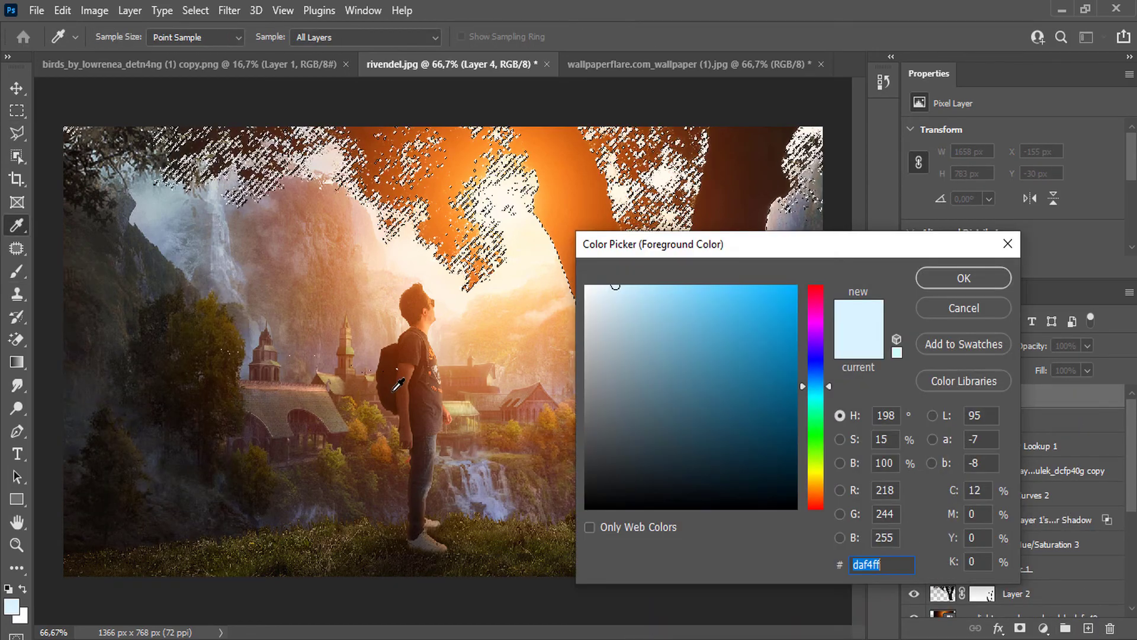
click(711, 195)
click(954, 282)
mouse_move(637, 432)
mouse_down()
mouse_move(685, 469)
mouse_move(731, 574)
mouse_move(716, 400)
mouse_move(651, 237)
mouse_up()
click(11, 605)
click(589, 541)
click(965, 275)
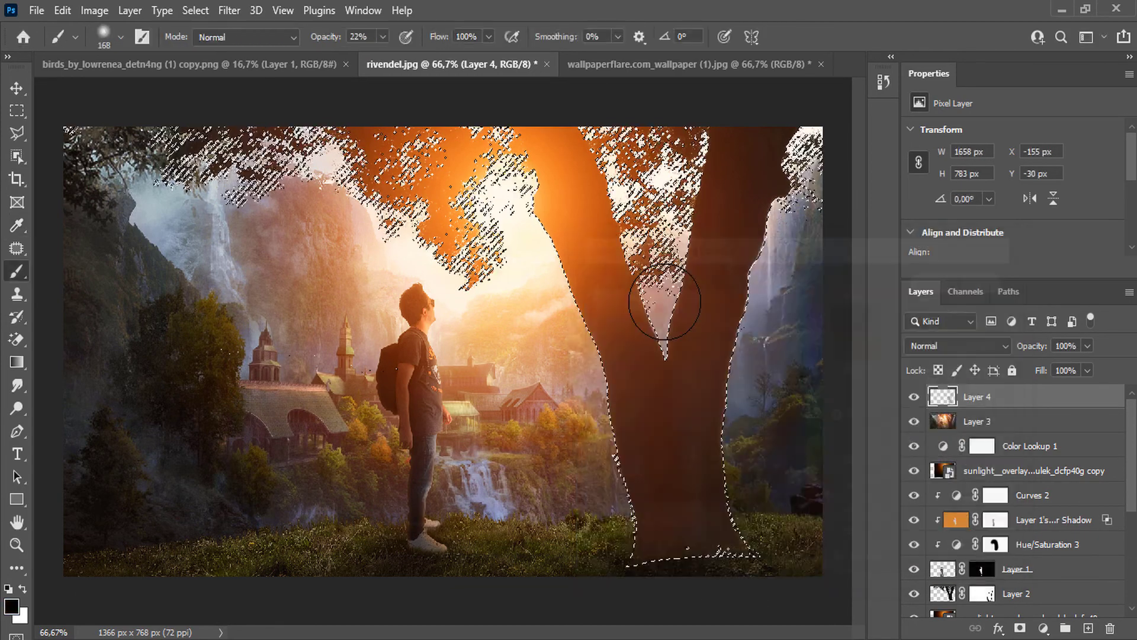
mouse_move(665, 299)
mouse_down()
mouse_move(766, 163)
mouse_move(696, 409)
mouse_up()
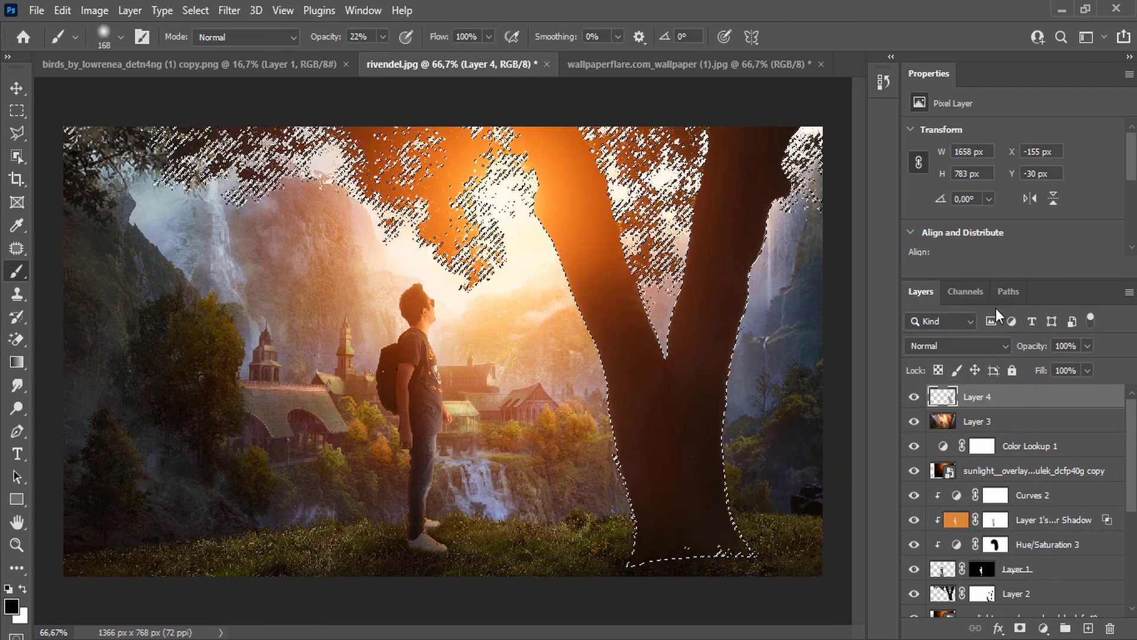
Lower Layer 4's opacity to 58% to soften the trunk shading, and clear the tree selection.
click(1087, 345)
drag(1093, 364, 1056, 365)
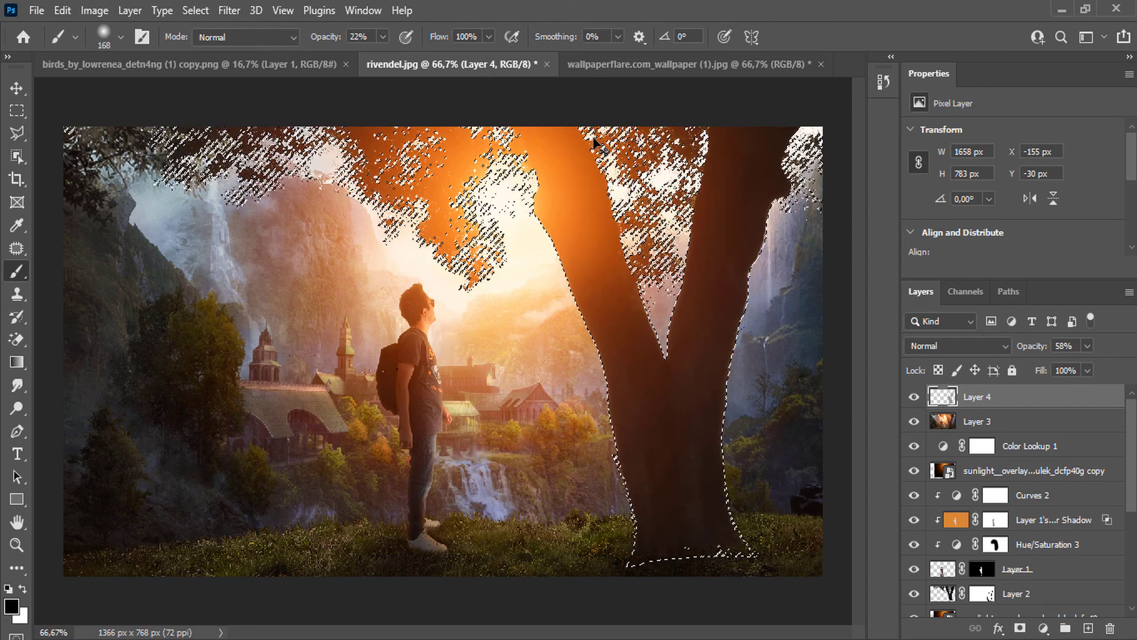
key(m)
key(ctrl+d)
key(ctrl+minus)
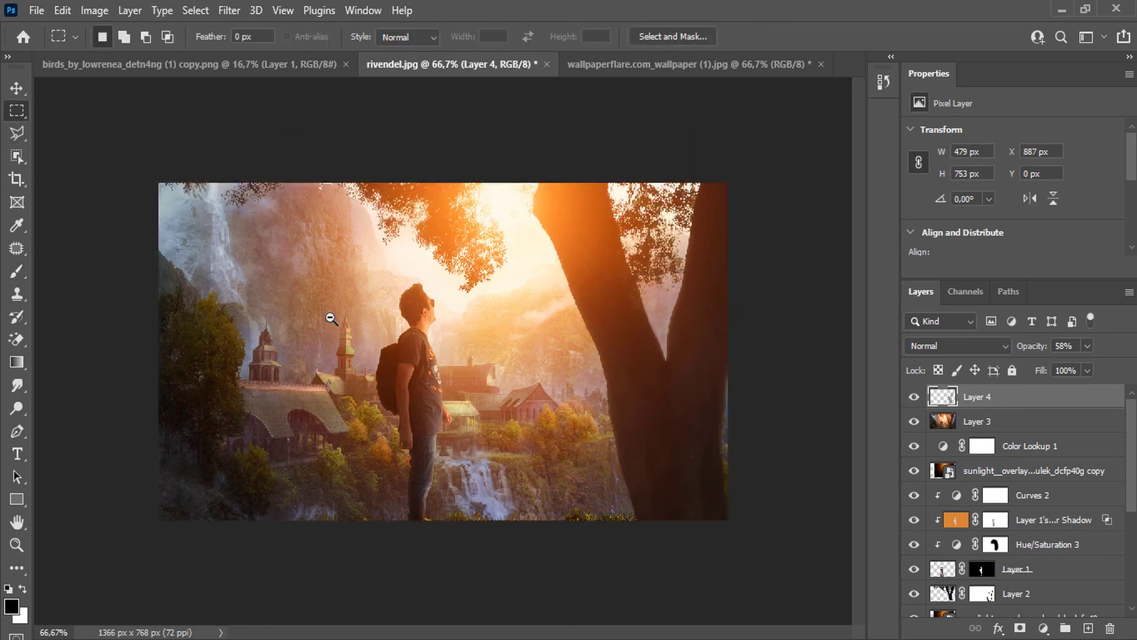